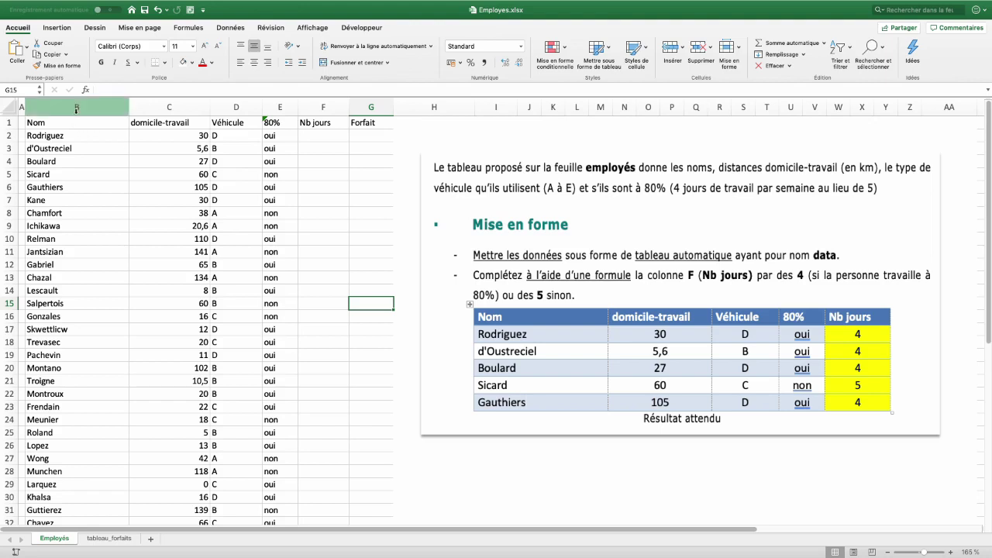
Format the employee range B1:G35 as a banded table with headers using a table style.
{"action": "left_click_drag", "start_coordinate": [76, 106], "coordinate": [370, 107]}
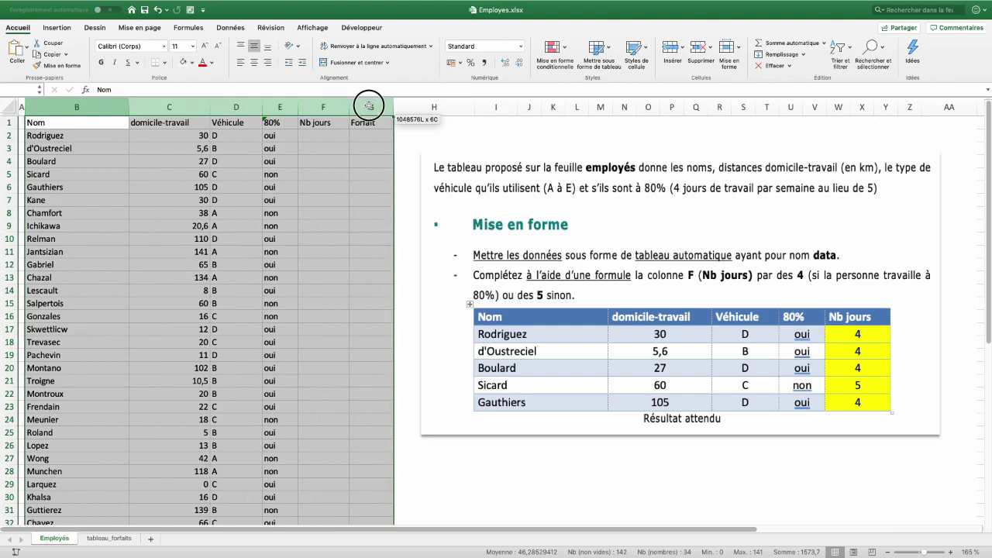
{"action": "left_click", "coordinate": [116, 173]}
{"action": "left_click_drag", "start_coordinate": [169, 122], "coordinate": [273, 124]}
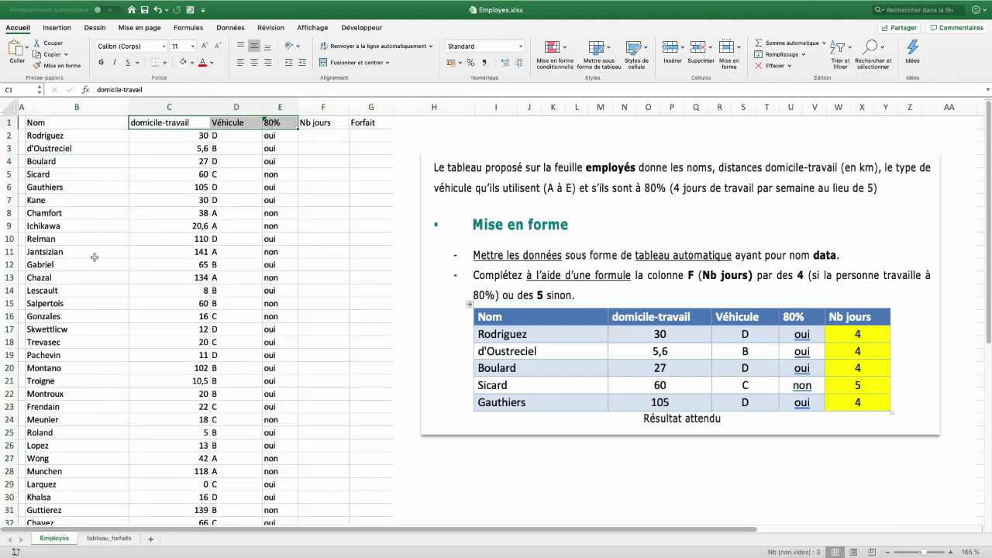
{"action": "left_click", "coordinate": [175, 227]}
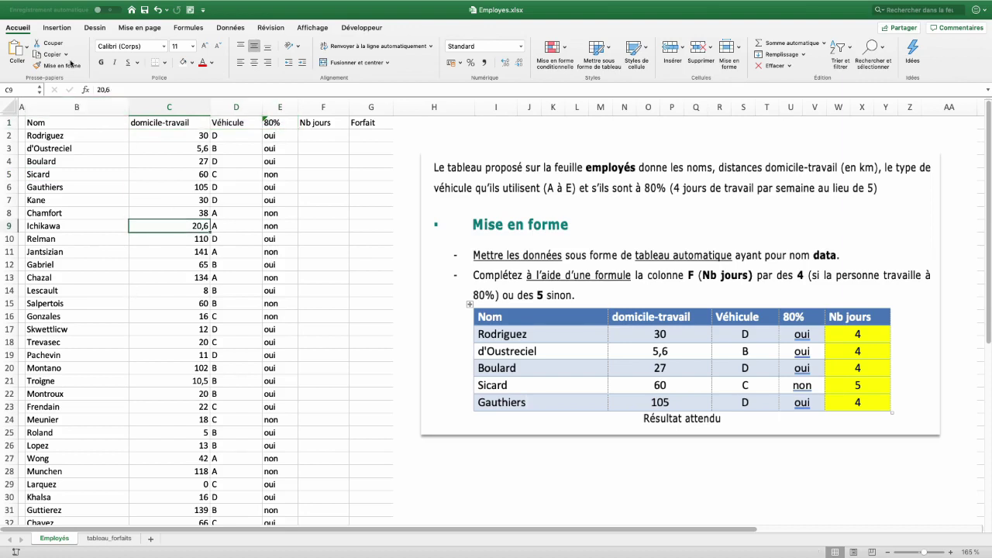
{"action": "left_click", "coordinate": [602, 61]}
{"action": "left_click", "coordinate": [606, 85]}
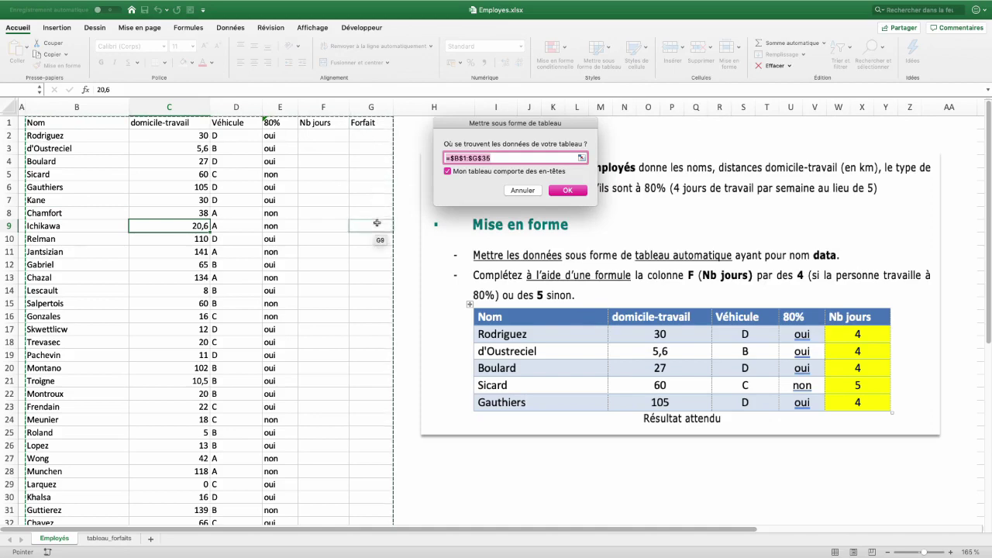
{"action": "scroll", "coordinate": [388, 219], "scroll_direction": "down", "scroll_amount": 1}
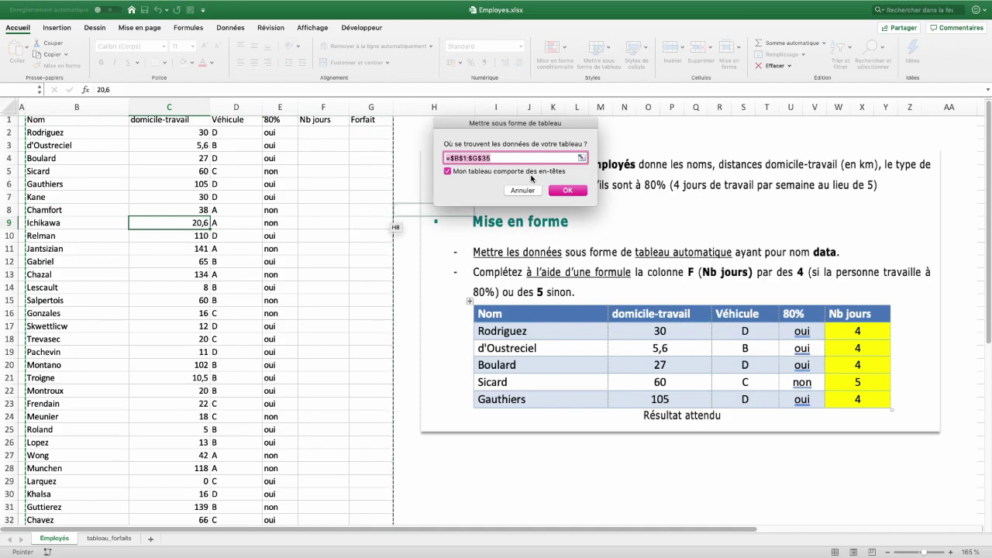
{"action": "left_click", "coordinate": [568, 191]}
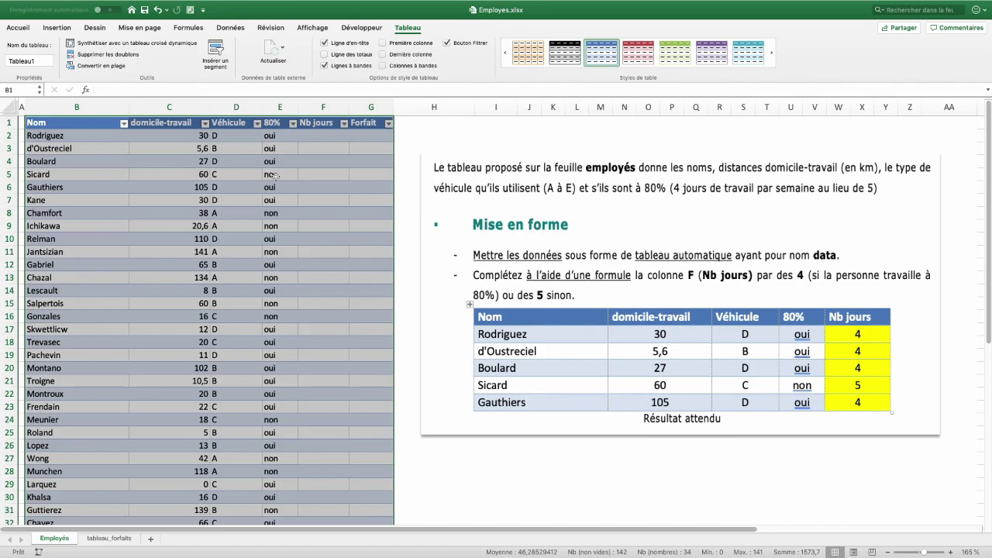
Rename the table from Tableau1 to 'data' and select the first Nb jours cell F2.
{"action": "left_click", "coordinate": [238, 178]}
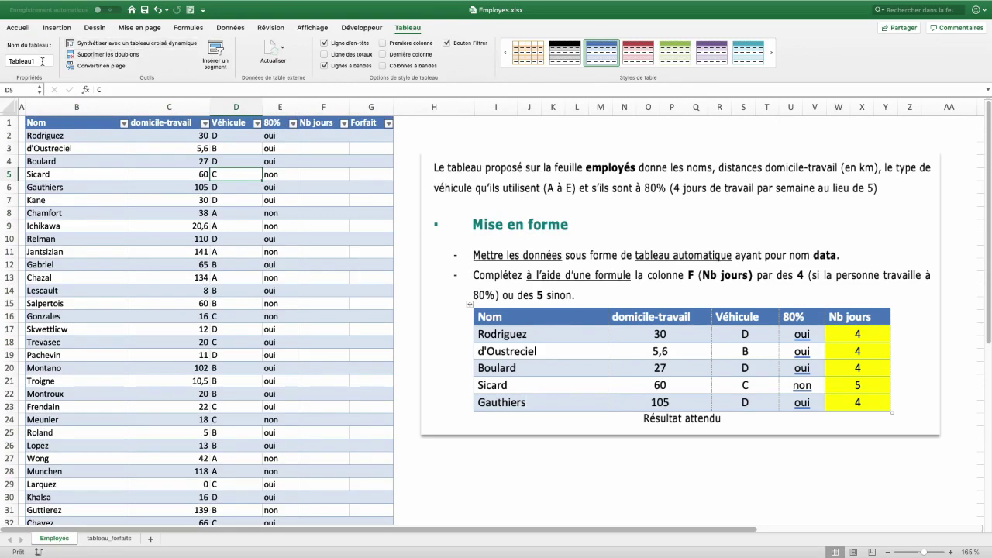
{"action": "left_click", "coordinate": [7, 61]}
{"action": "type", "text": "data"}
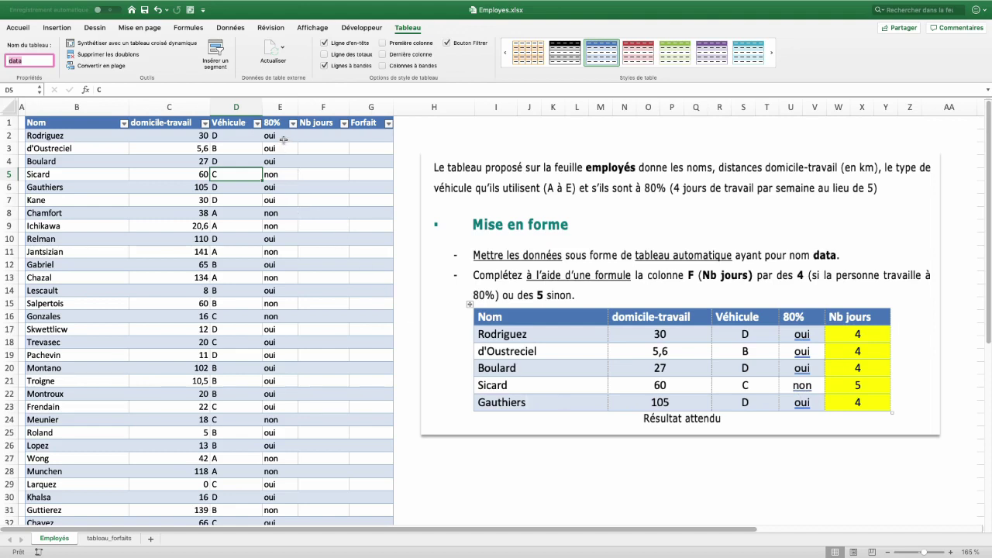
{"action": "left_click", "coordinate": [318, 135]}
{"action": "scroll", "coordinate": [318, 136], "scroll_direction": "up", "scroll_amount": 5}
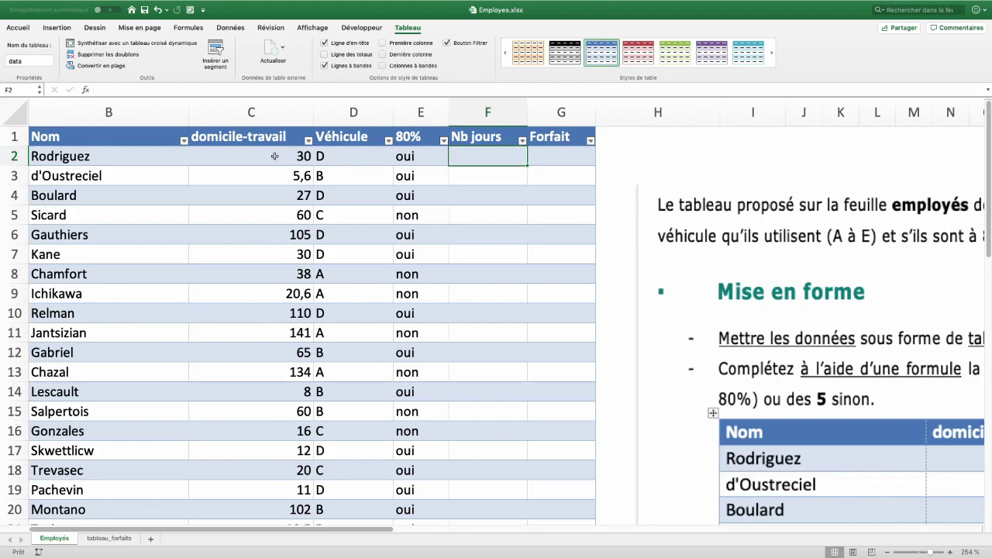
{"action": "left_click_drag", "start_coordinate": [274, 156], "coordinate": [260, 313]}
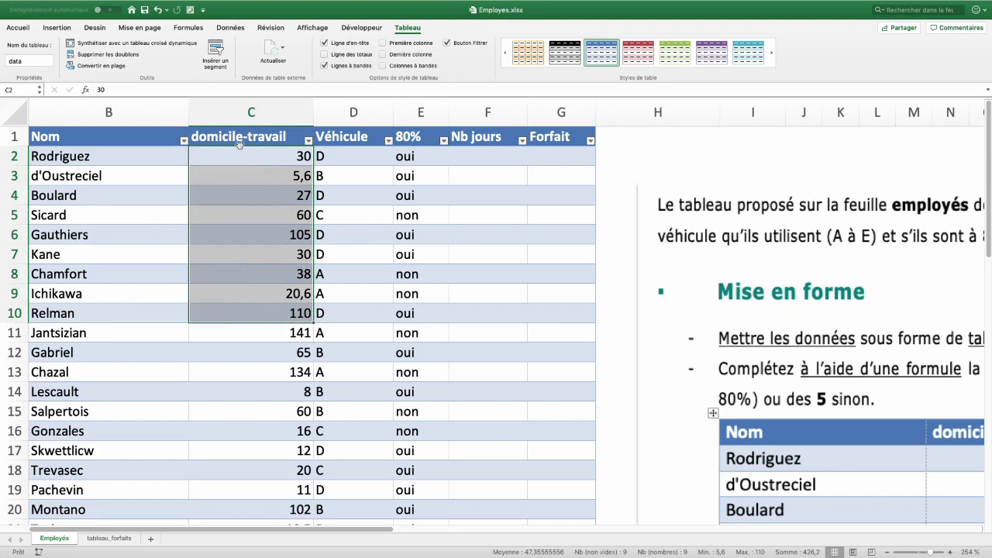
{"action": "left_click", "coordinate": [487, 161]}
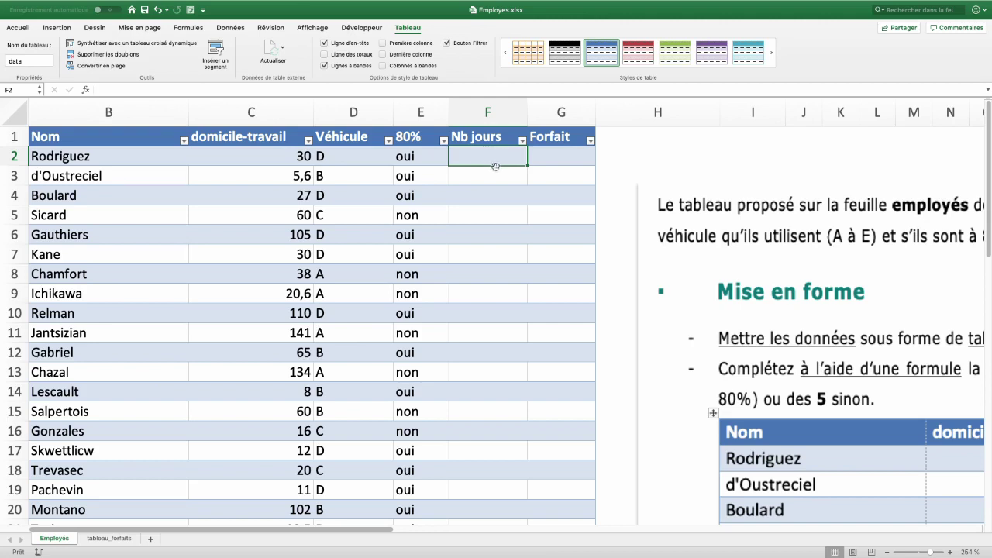
{"action": "type", "text": "="}
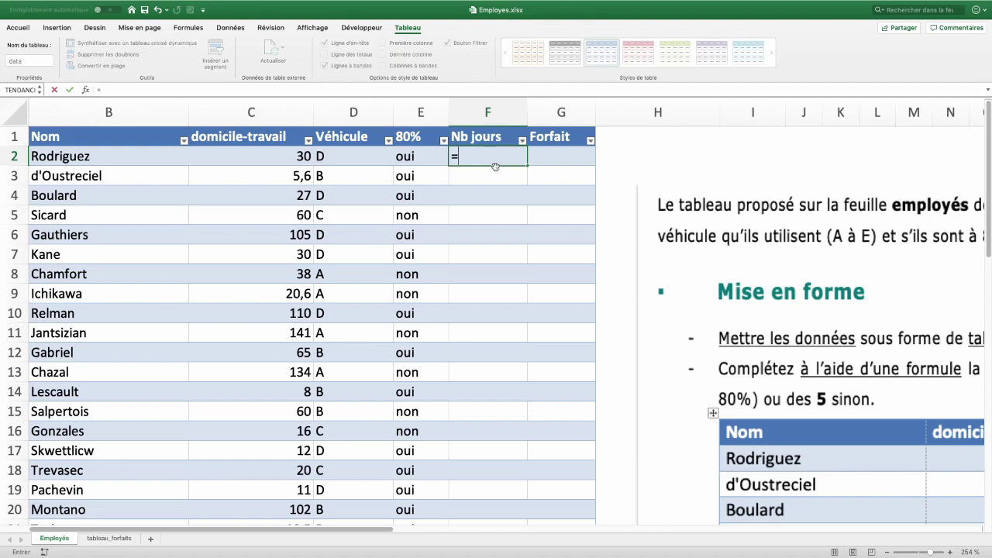
{"action": "left_click", "coordinate": [286, 159]}
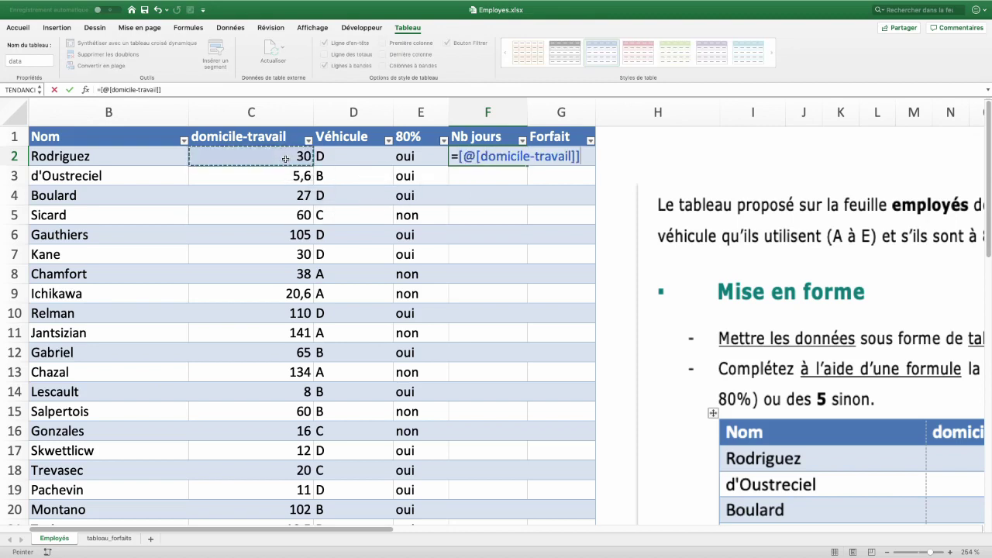
{"action": "type", "text": ">=50"}
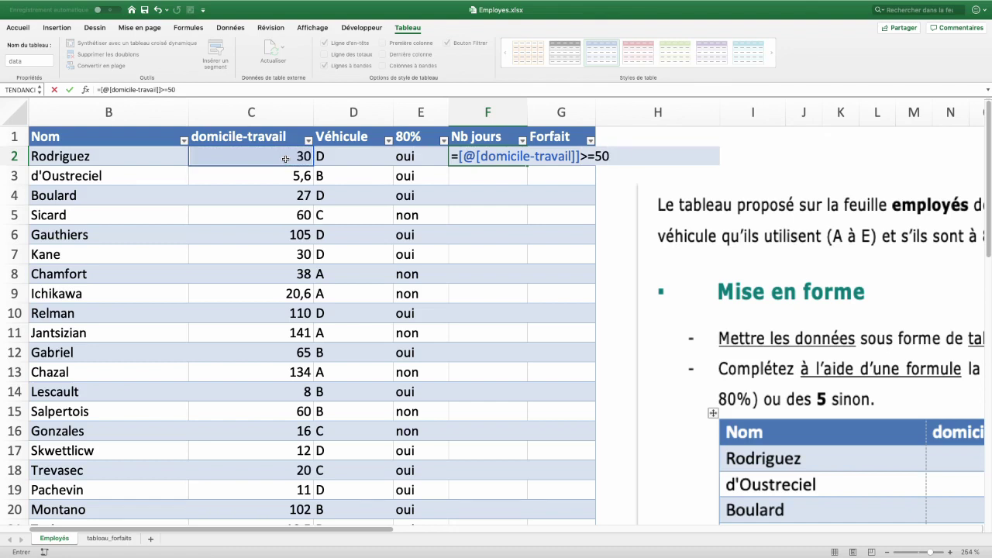
{"action": "key", "text": "Return"}
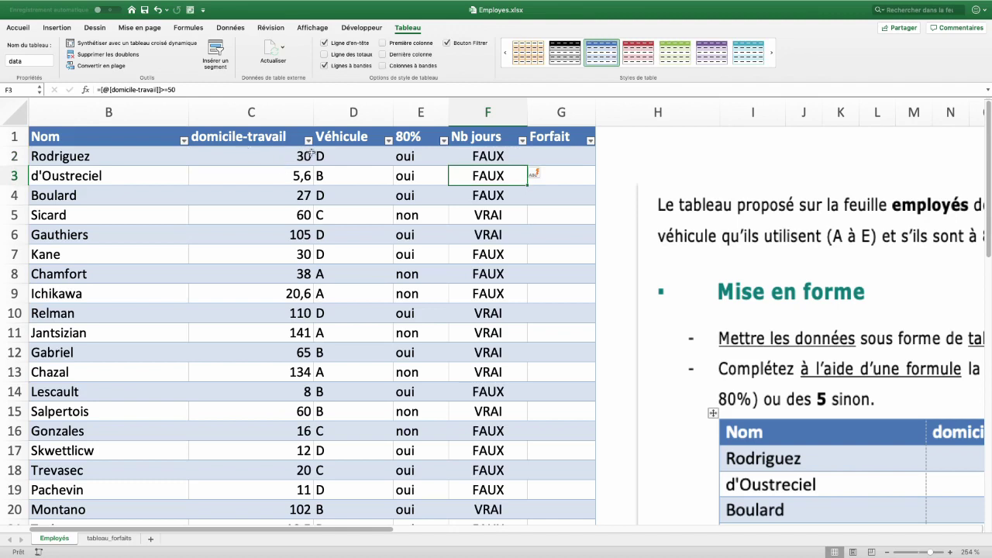
{"action": "left_click", "coordinate": [500, 235]}
{"action": "left_click_drag", "start_coordinate": [500, 217], "coordinate": [499, 234]}
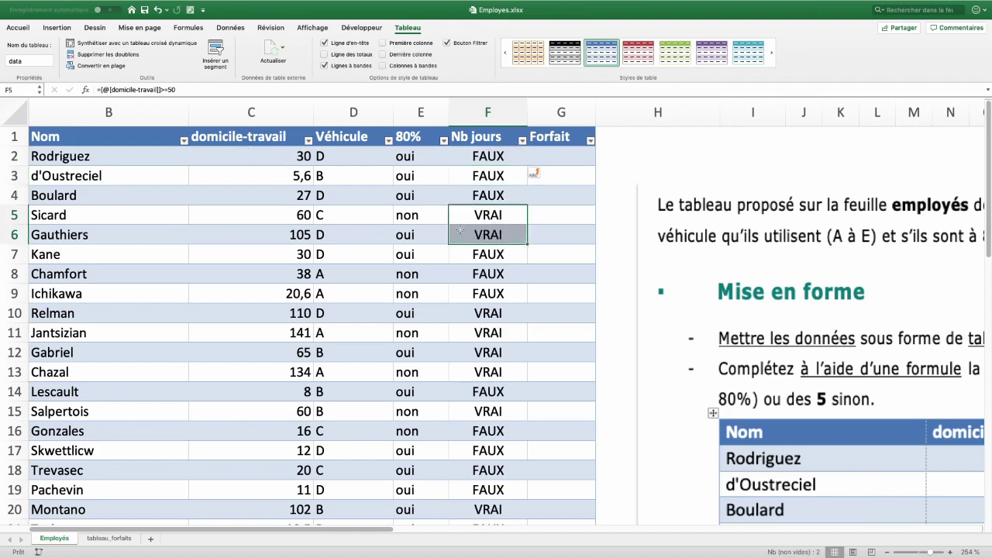
{"action": "left_click_drag", "start_coordinate": [297, 219], "coordinate": [284, 233]}
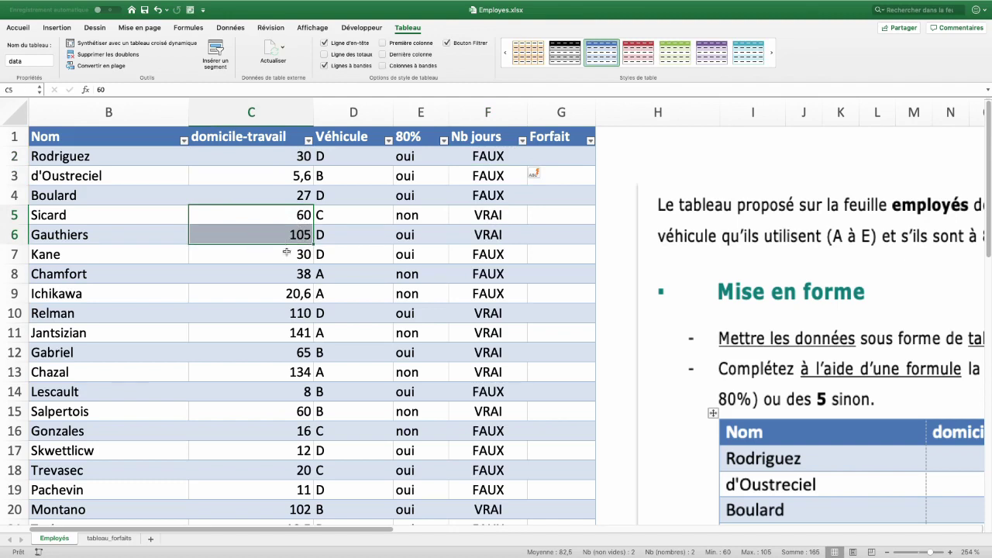
{"action": "double_click", "coordinate": [500, 159]}
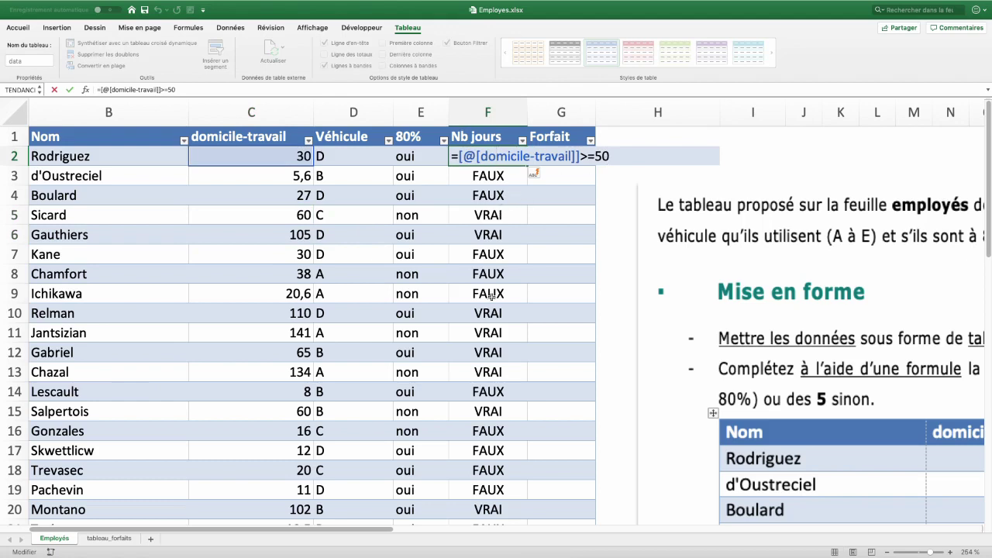
{"action": "key", "text": "Escape"}
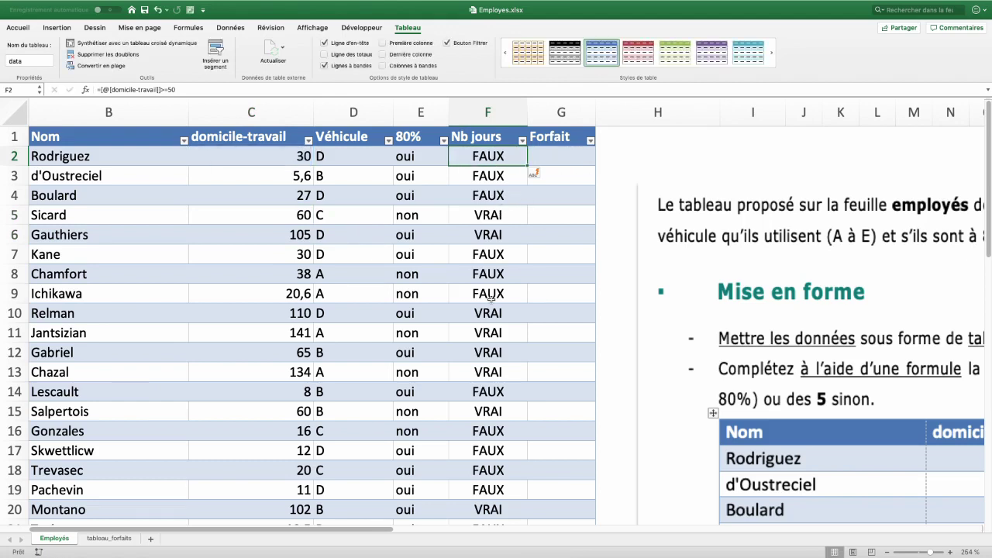
{"action": "key", "text": "Delete"}
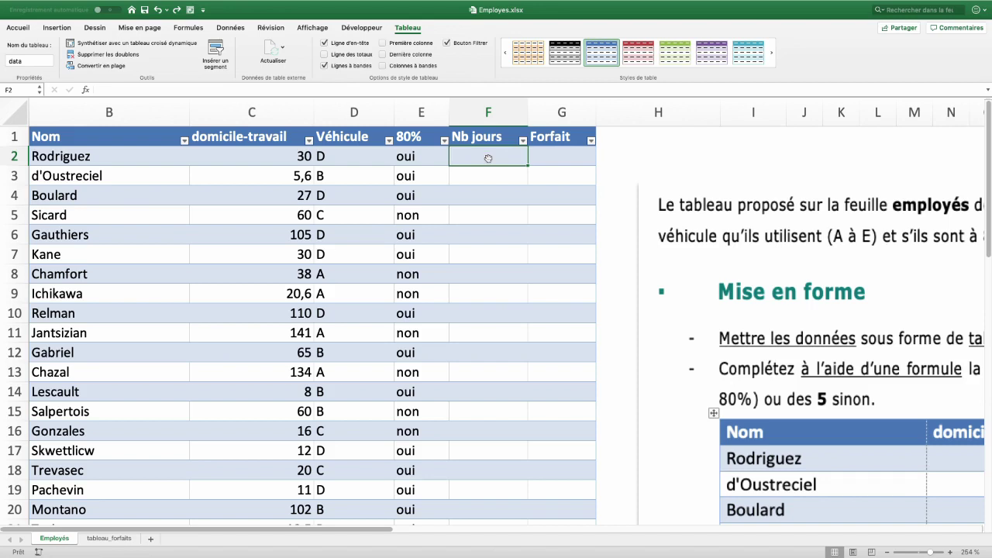
Fill Nb jours with =SI([@[80%]]="oui";4;5): 4 days for 80% staff, otherwise 5.
{"action": "left_click", "coordinate": [190, 28]}
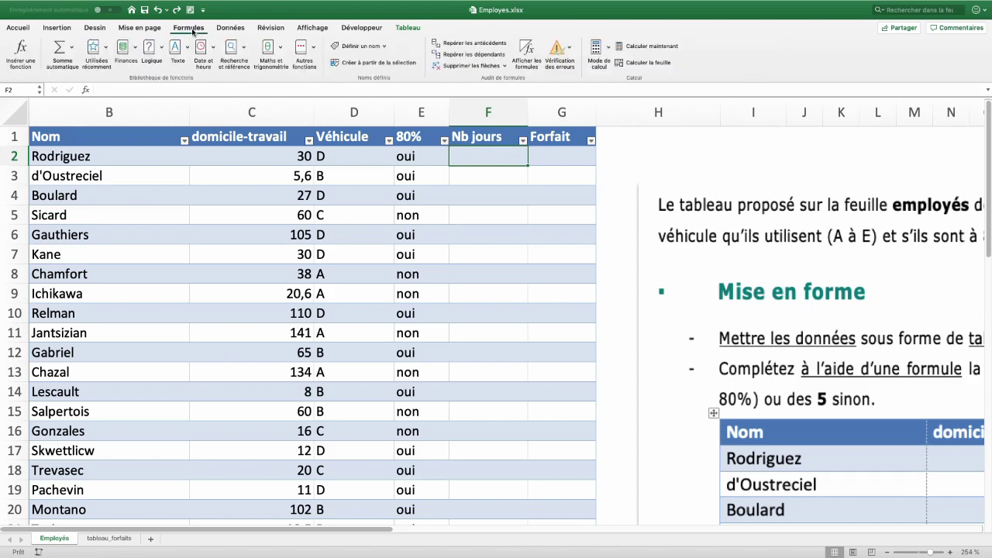
{"action": "left_click", "coordinate": [161, 53]}
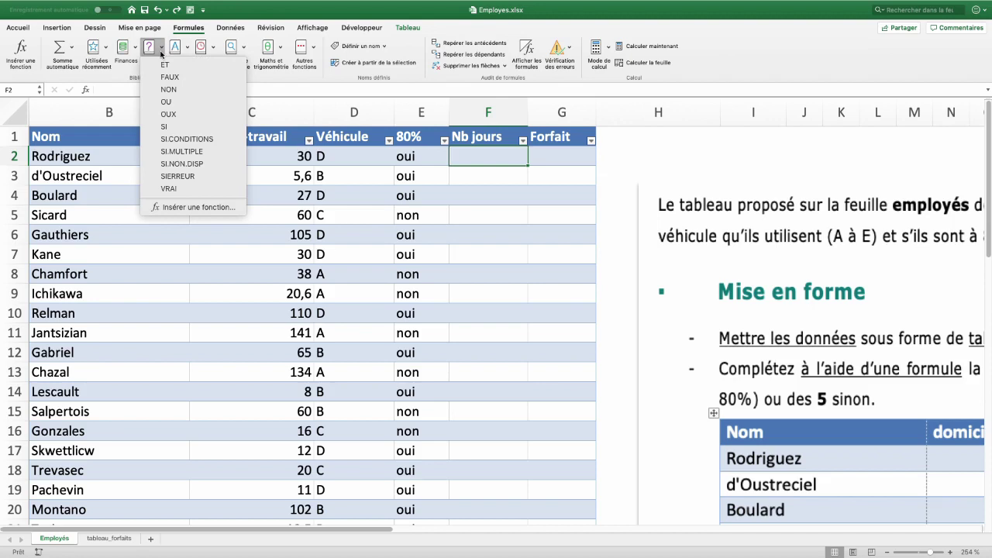
{"action": "left_click", "coordinate": [166, 125]}
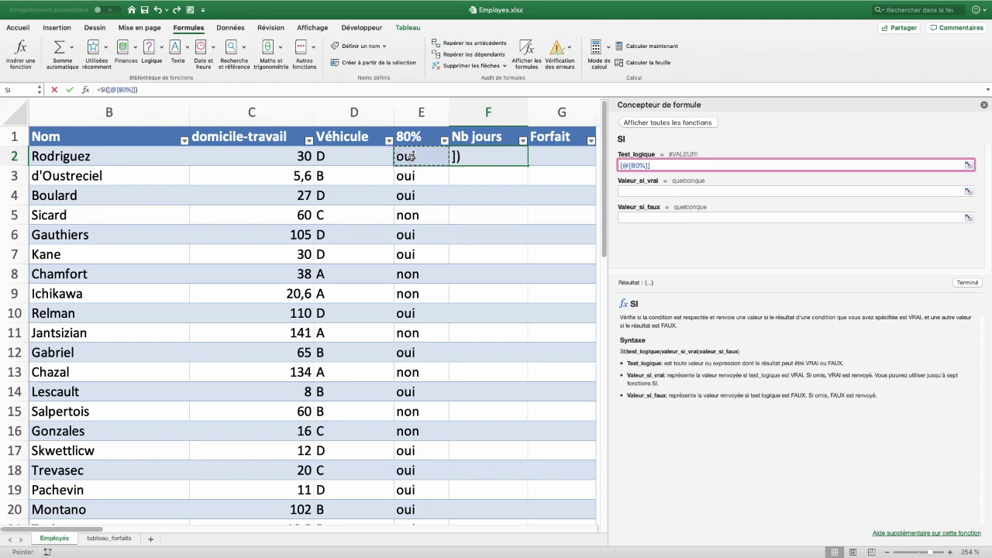
{"action": "type", "text": "=\""}
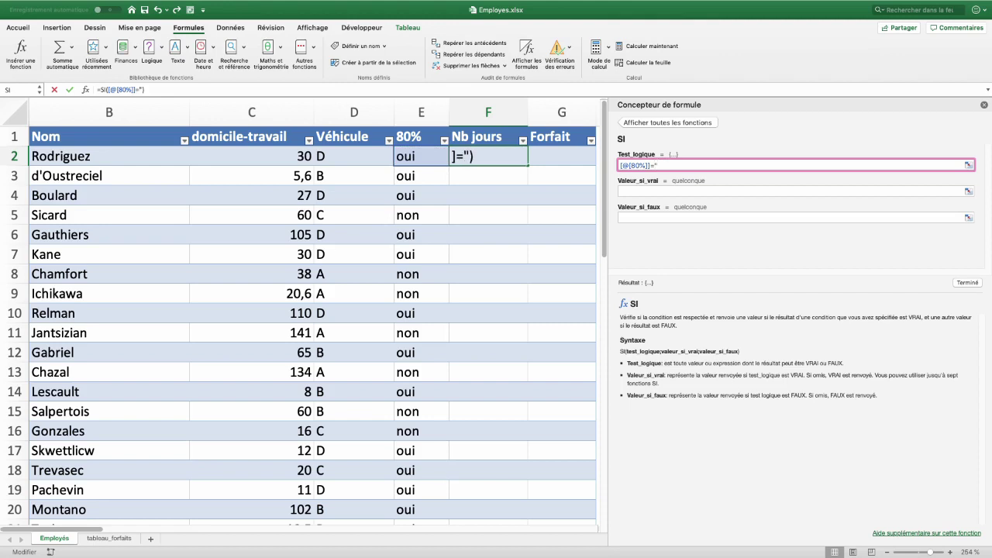
{"action": "type", "text": "oui"}
{"action": "type", "text": "\""}
{"action": "left_click", "coordinate": [661, 192]}
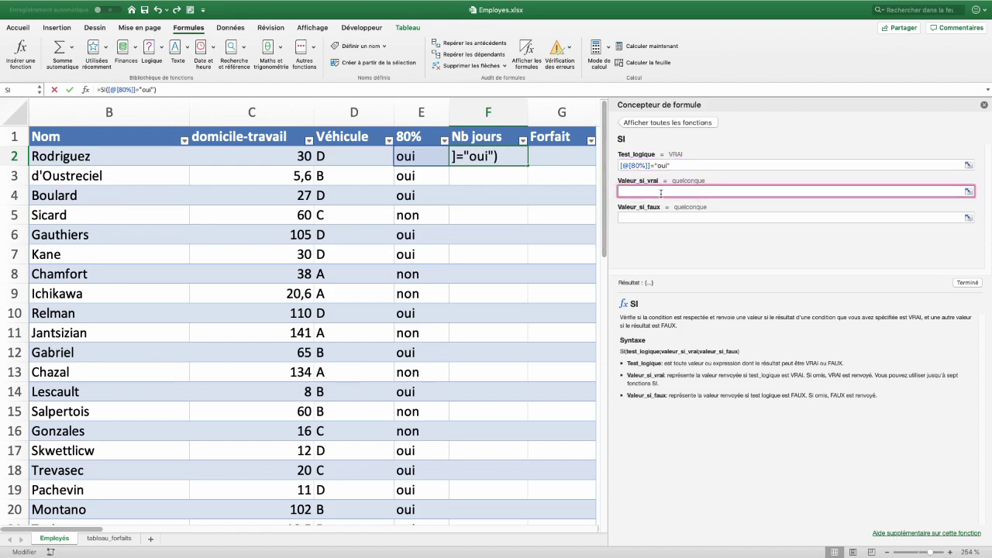
{"action": "type", "text": "4"}
{"action": "left_click", "coordinate": [646, 218]}
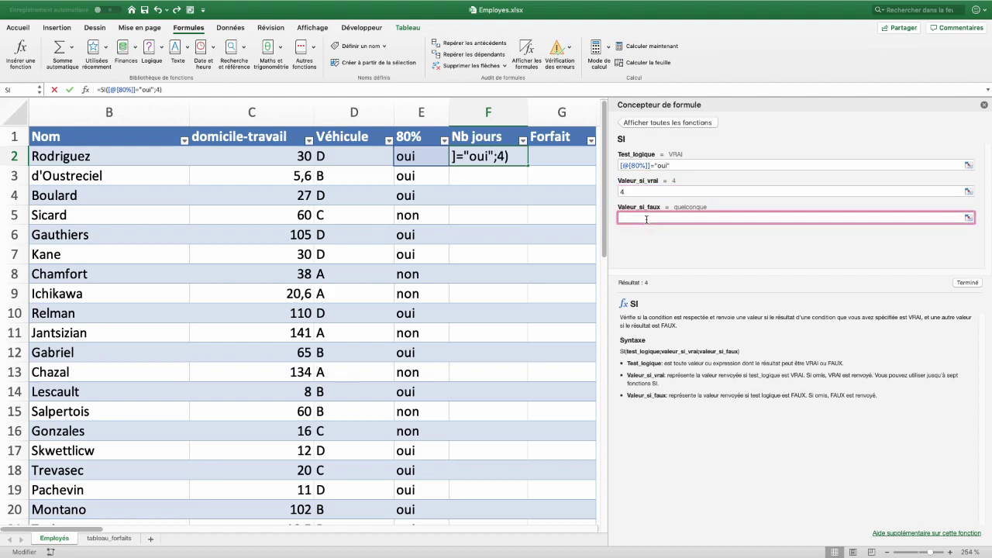
{"action": "type", "text": "5"}
{"action": "left_click", "coordinate": [967, 283]}
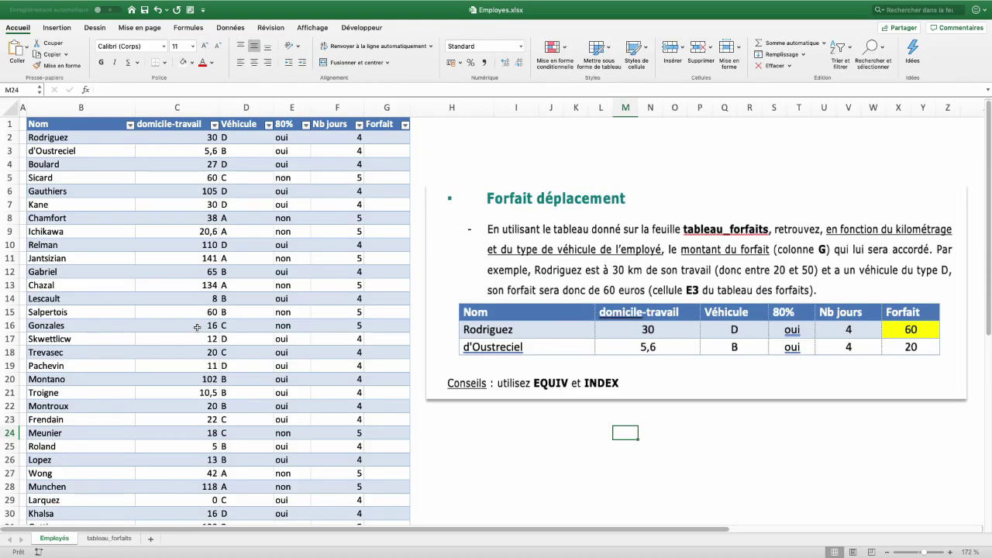
Compare the first employee's distance and vehicle (C2:D2) against the tableau_forfaits rate grid.
{"action": "scroll", "coordinate": [491, 242], "scroll_direction": "down", "scroll_amount": 1}
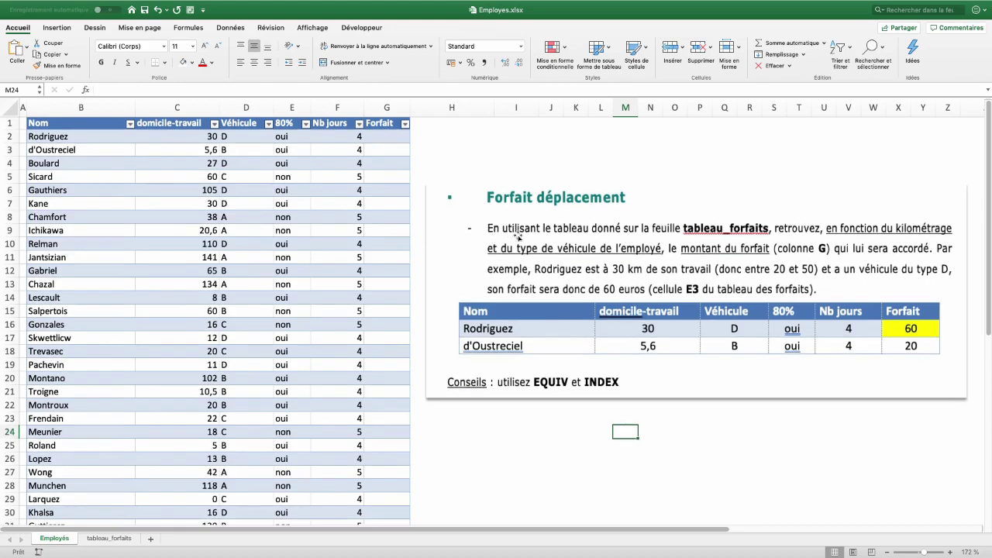
{"action": "scroll", "coordinate": [700, 237], "scroll_direction": "up", "scroll_amount": 1}
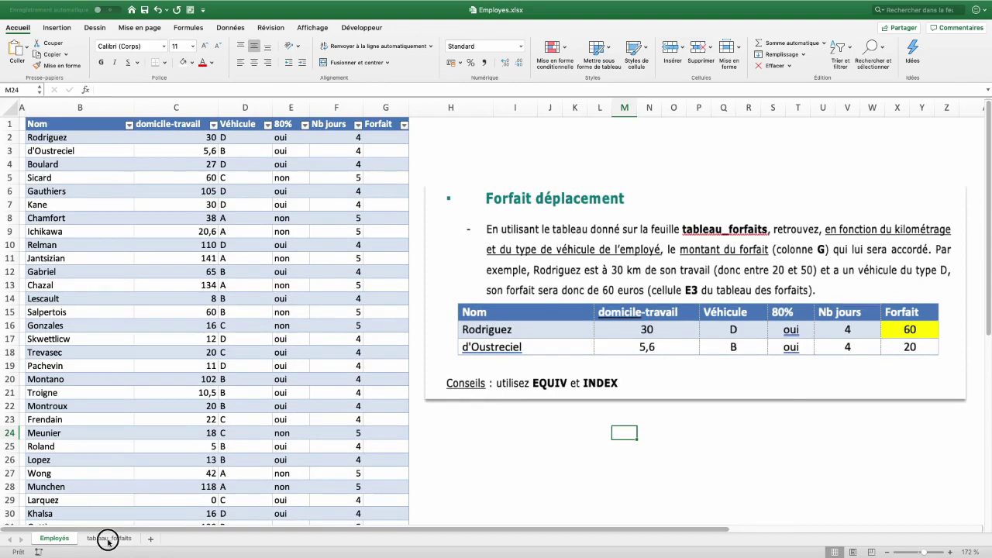
{"action": "left_click", "coordinate": [101, 541]}
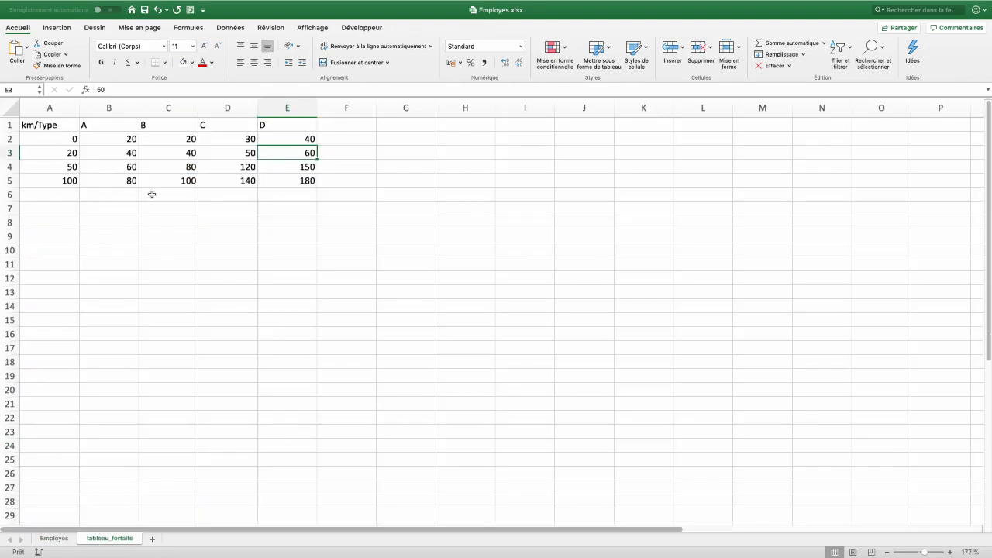
{"action": "left_click", "coordinate": [54, 538]}
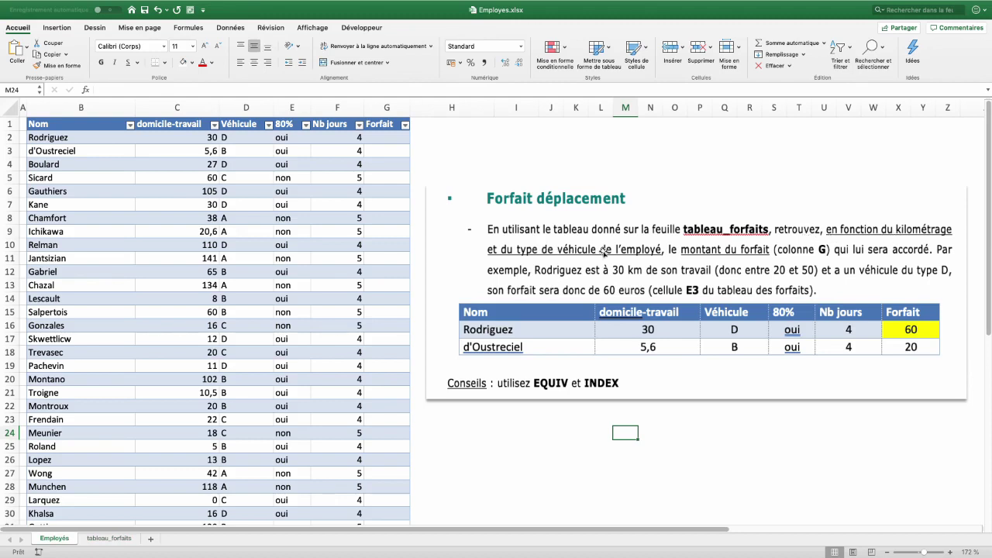
{"action": "left_click_drag", "start_coordinate": [170, 138], "coordinate": [260, 137]}
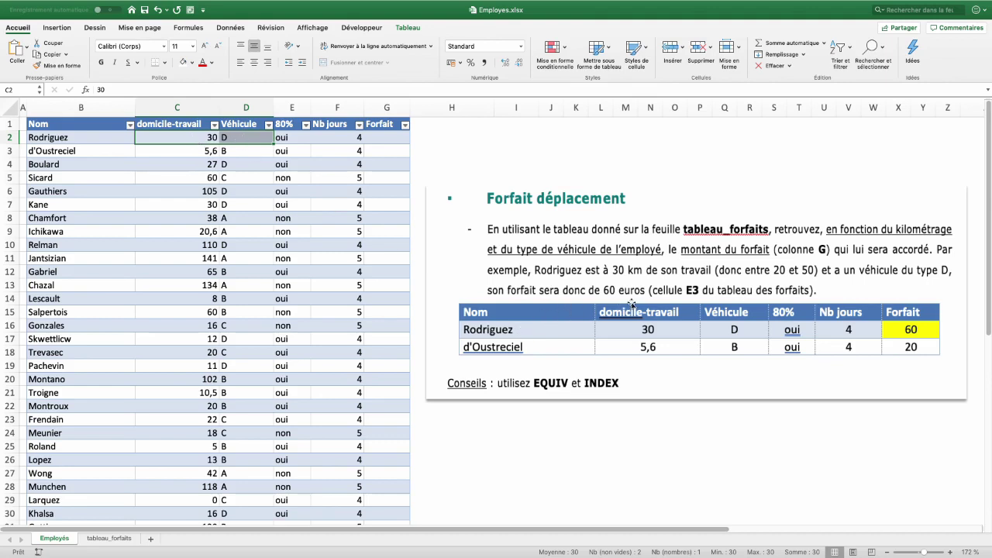
{"action": "key", "text": "ctrl+Page_Down"}
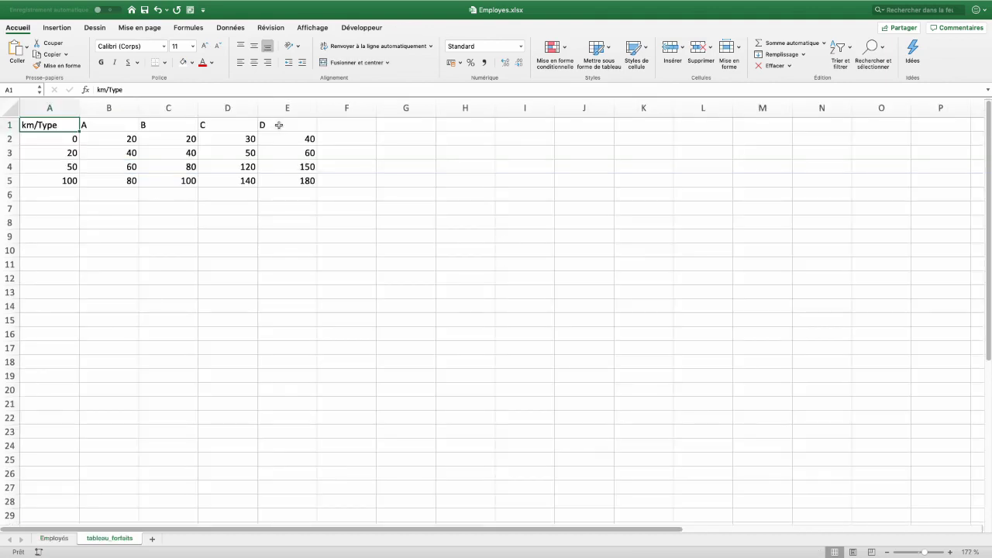
Inspect the type D rates (E1:E5) and the 20 km rate row, then return to Employés.
{"action": "left_click_drag", "start_coordinate": [279, 125], "coordinate": [271, 180]}
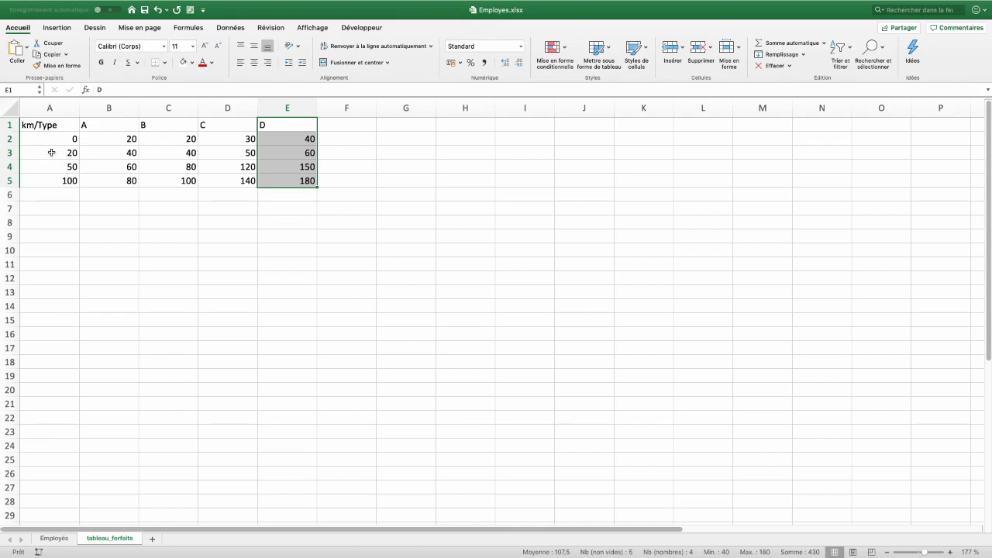
{"action": "left_click_drag", "start_coordinate": [52, 152], "coordinate": [272, 152]}
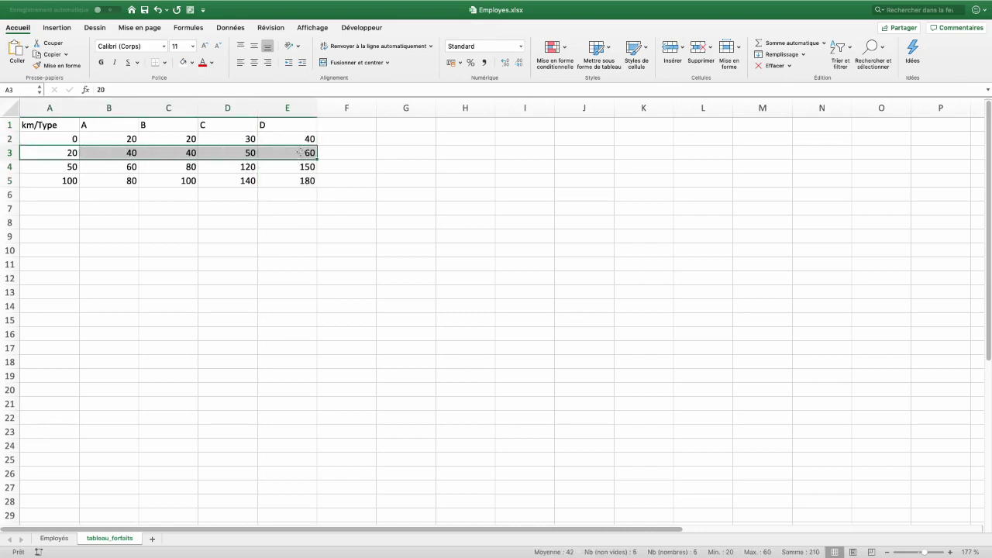
{"action": "key", "text": "ctrl+Page_Up"}
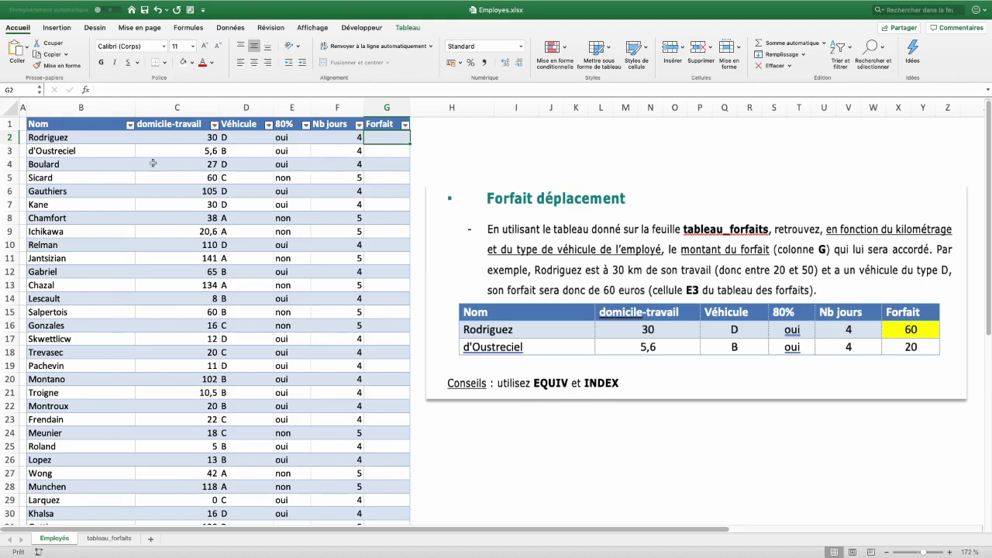
Walk through the tableau_forfaits layout: distance thresholds A2:A5 and vehicle type headers A to D.
{"action": "left_click_drag", "start_coordinate": [71, 138], "coordinate": [249, 140]}
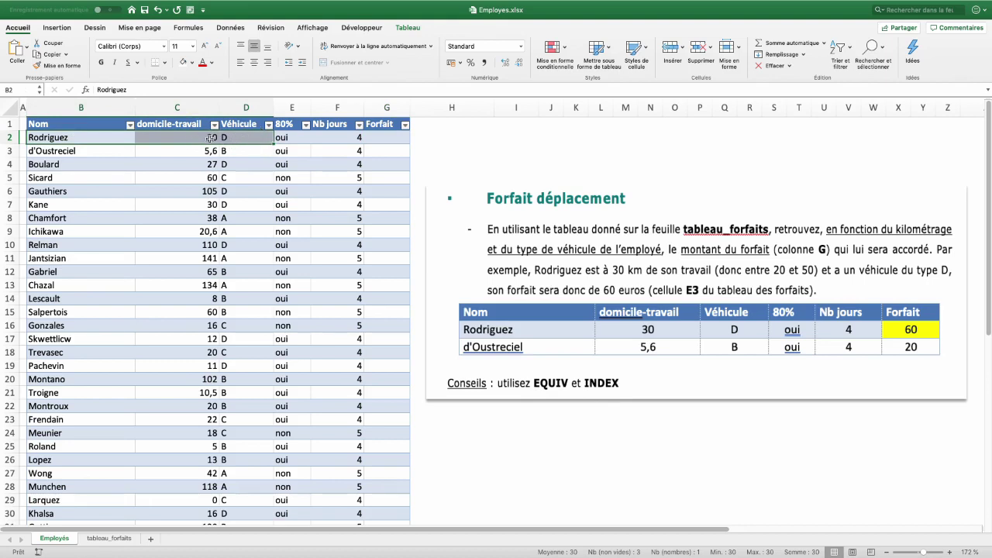
{"action": "key", "text": "ctrl+Page_Down"}
{"action": "left_click", "coordinate": [128, 154]}
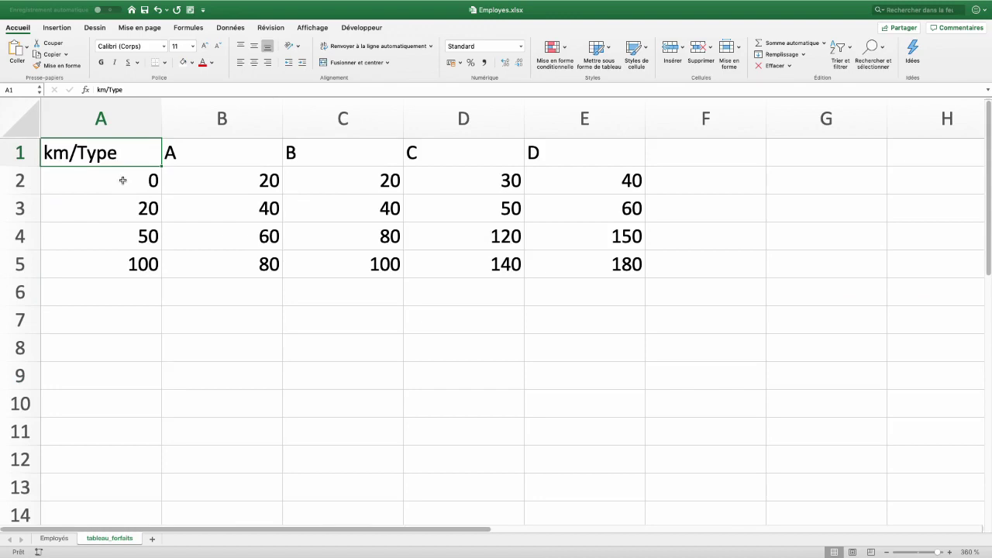
{"action": "left_click_drag", "start_coordinate": [122, 181], "coordinate": [117, 256]}
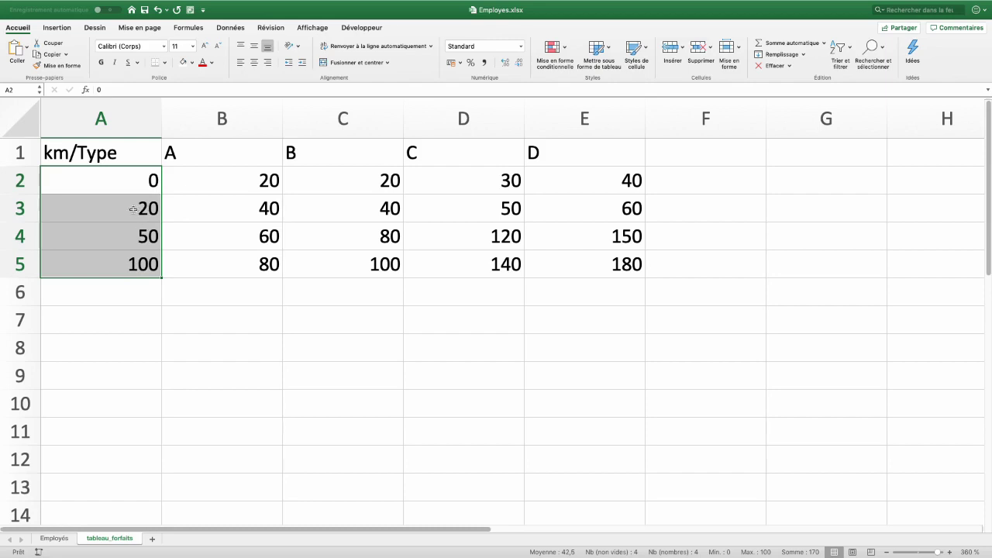
{"action": "left_click", "coordinate": [132, 210]}
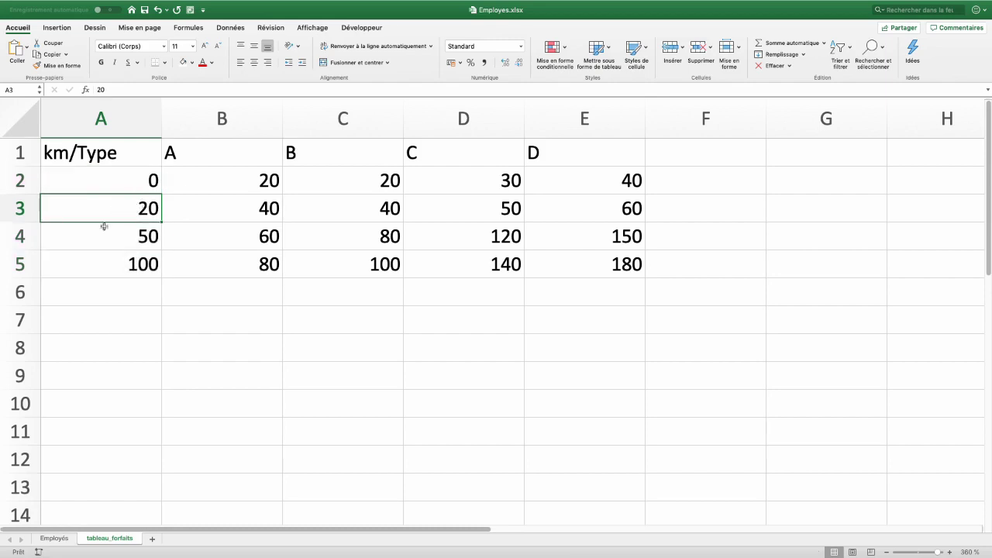
{"action": "left_click_drag", "start_coordinate": [213, 155], "coordinate": [587, 153]}
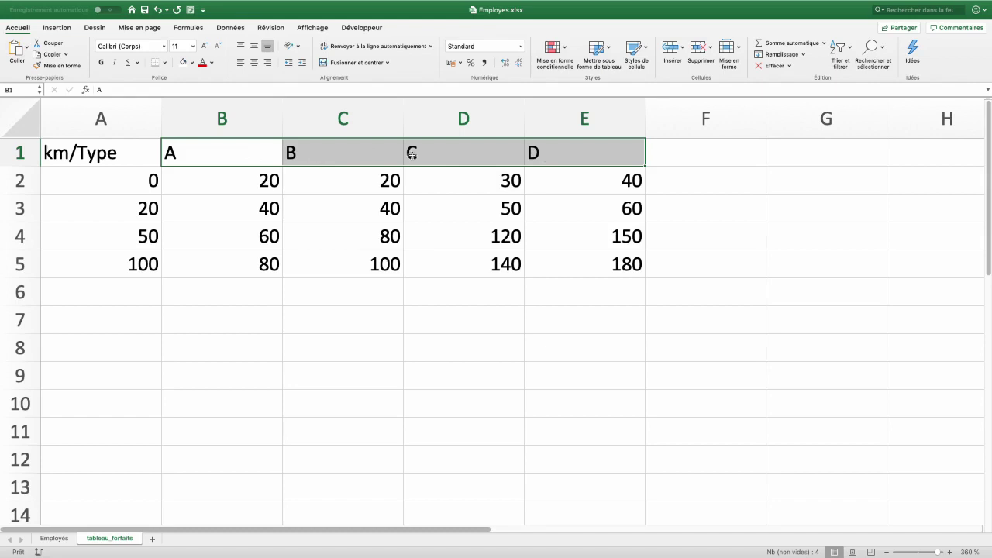
{"action": "left_click", "coordinate": [551, 153]}
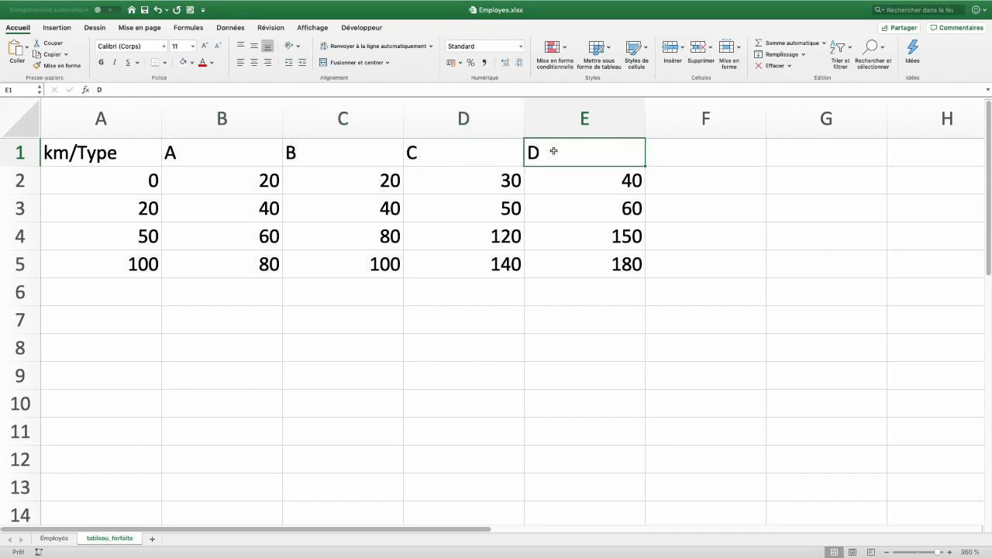
{"action": "left_click_drag", "start_coordinate": [136, 189], "coordinate": [132, 204]}
{"action": "left_click", "coordinate": [142, 207]}
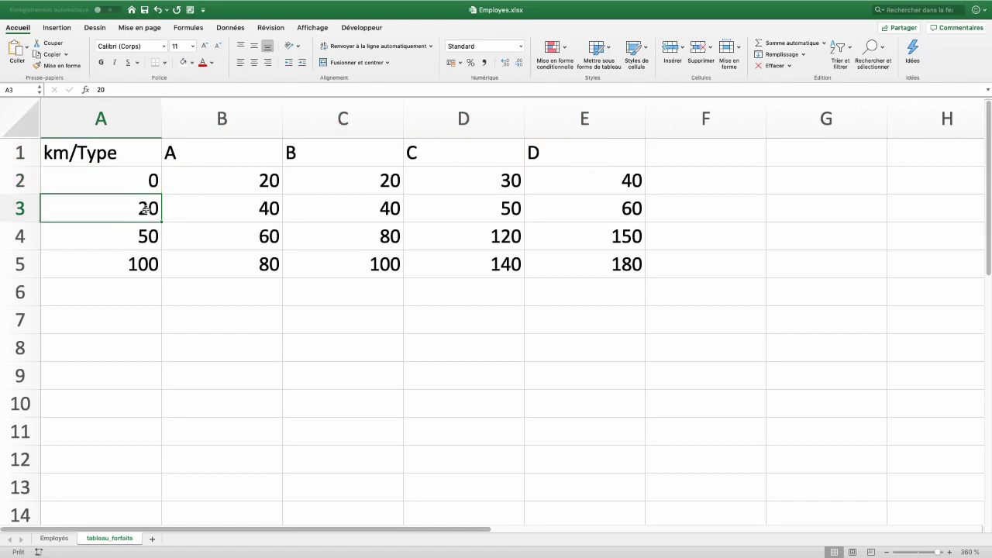
{"action": "left_click_drag", "start_coordinate": [226, 178], "coordinate": [637, 265]}
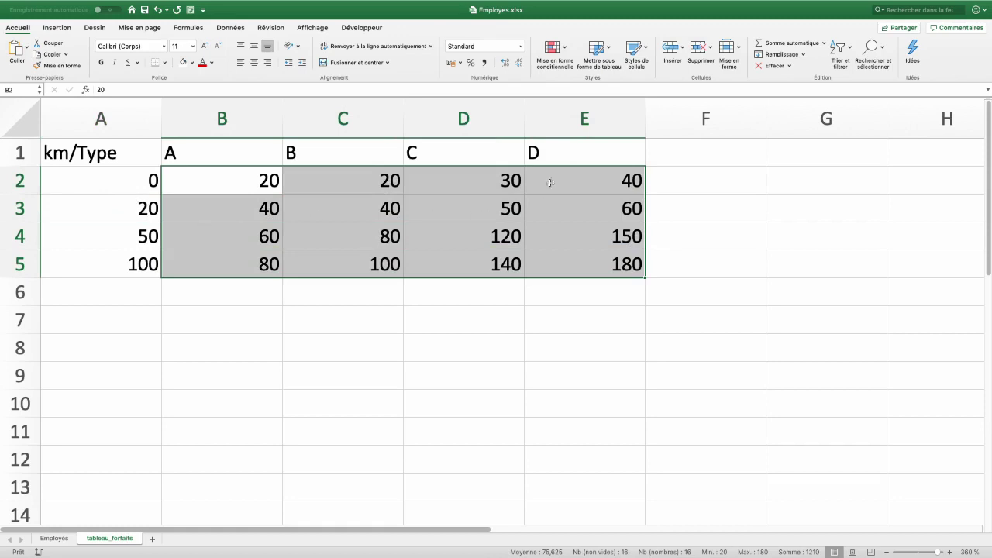
{"action": "left_click", "coordinate": [604, 214]}
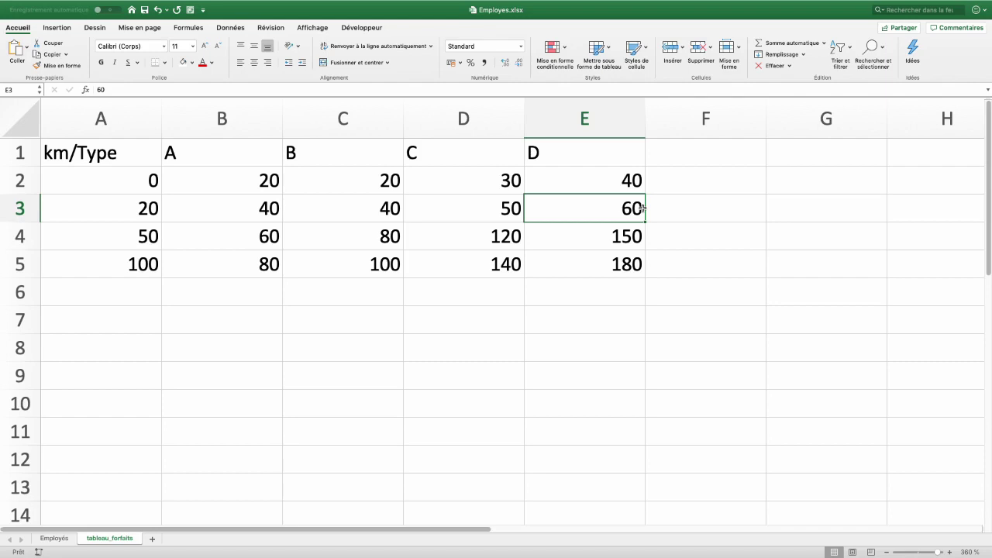
{"action": "mouse_move", "coordinate": [266, 186]}
{"action": "left_mouse_down"}
{"action": "mouse_move", "coordinate": [628, 262]}
{"action": "mouse_move", "coordinate": [626, 253]}
{"action": "left_mouse_up"}
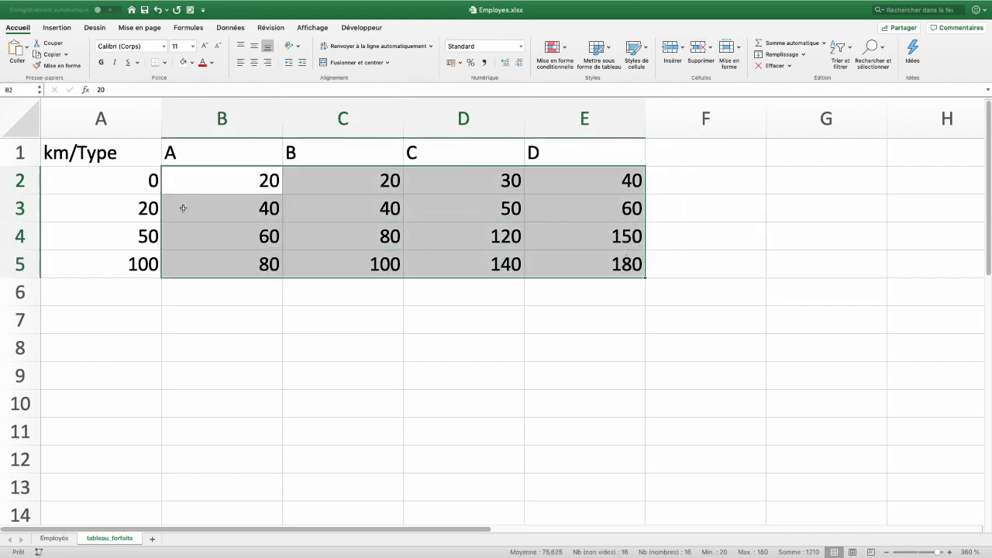
{"action": "left_click", "coordinate": [190, 375]}
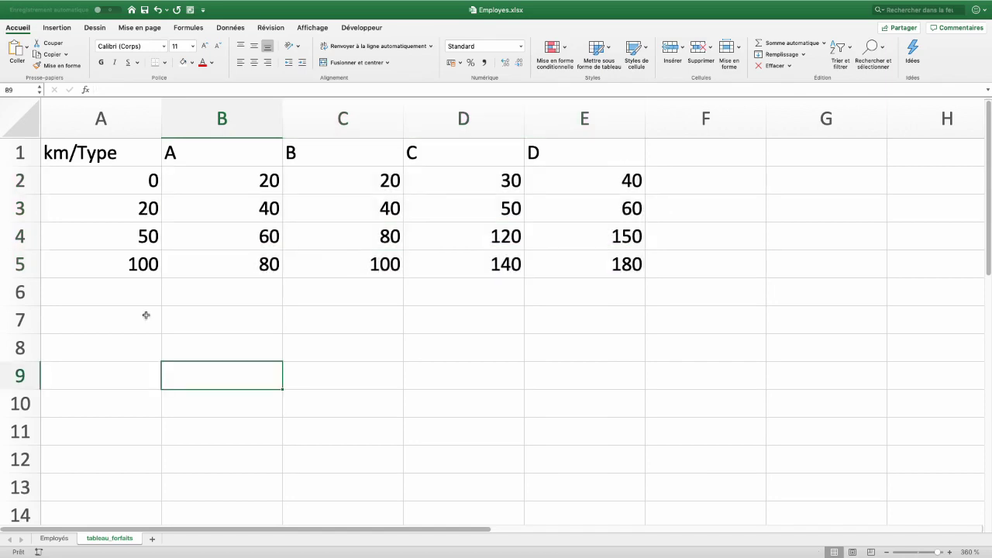
{"action": "left_click_drag", "start_coordinate": [118, 179], "coordinate": [113, 266]}
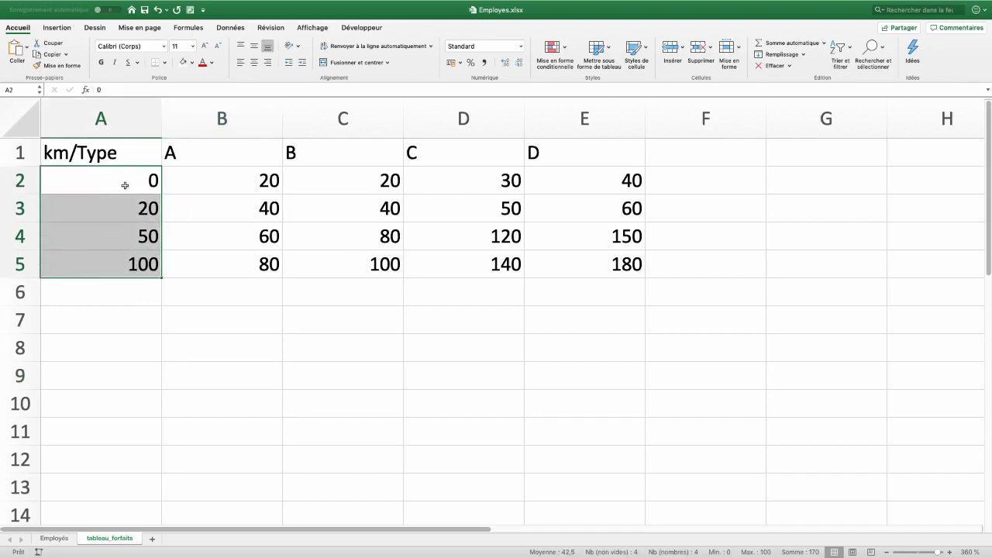
Name the distance range A2:A5 'km' and the type headers B1:E1 'types'.
{"action": "left_click", "coordinate": [21, 90]}
{"action": "type", "text": "km"}
{"action": "key", "text": "Return"}
{"action": "left_click_drag", "start_coordinate": [212, 155], "coordinate": [550, 155]}
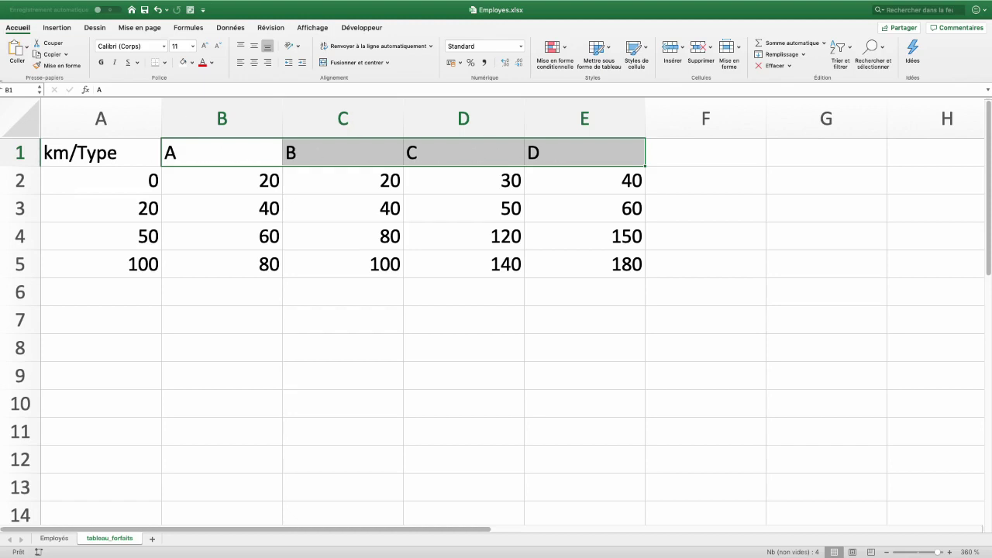
{"action": "left_click", "coordinate": [26, 91]}
{"action": "type", "text": "types"}
Name the rate grid B2:E5 'forfaits' and return to the Employés sheet.
{"action": "mouse_move", "coordinate": [224, 180]}
{"action": "left_mouse_down"}
{"action": "mouse_move", "coordinate": [532, 228]}
{"action": "mouse_move", "coordinate": [580, 266]}
{"action": "left_mouse_up"}
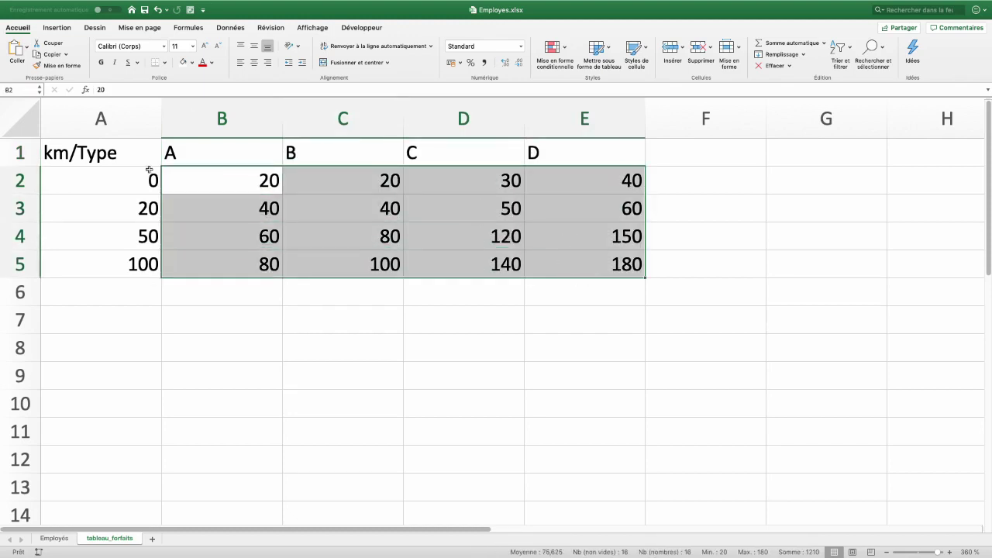
{"action": "left_click", "coordinate": [21, 90]}
{"action": "type", "text": "forfaits"}
{"action": "key", "text": "Return"}
{"action": "key", "text": "ctrl+Page_Up"}
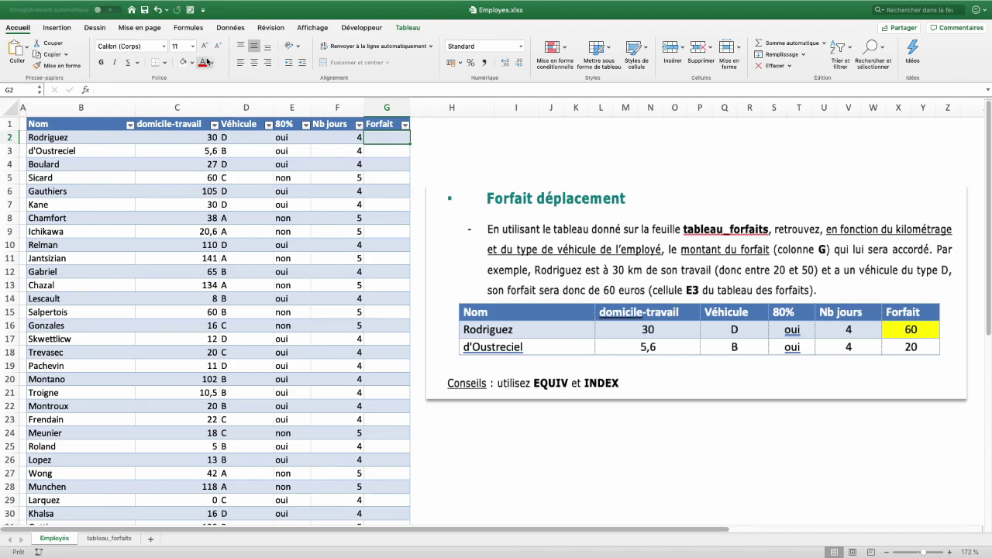
Start an EQUIV formula in G2 matching the distance against km with match type 0.
{"action": "left_click", "coordinate": [197, 29]}
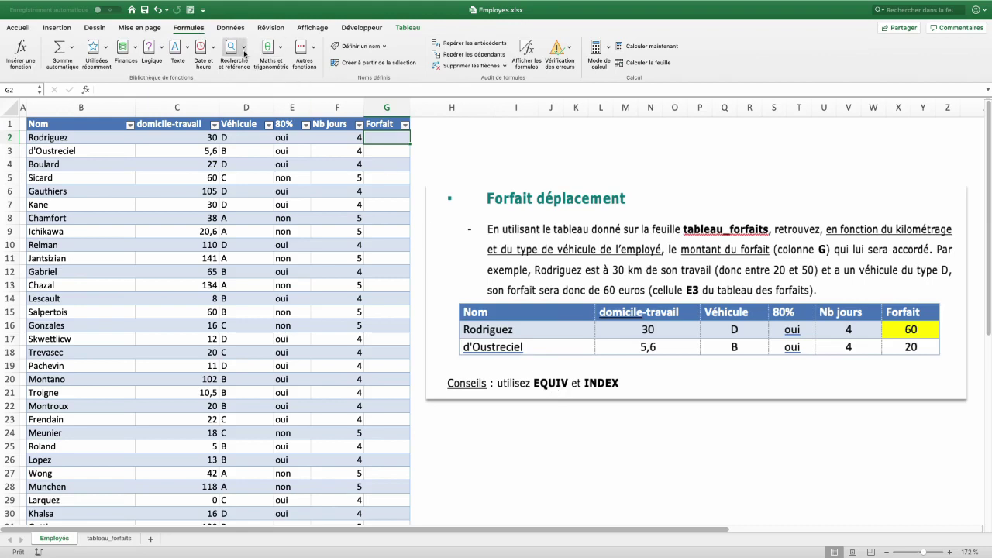
{"action": "left_click", "coordinate": [244, 53]}
{"action": "left_click", "coordinate": [264, 127]}
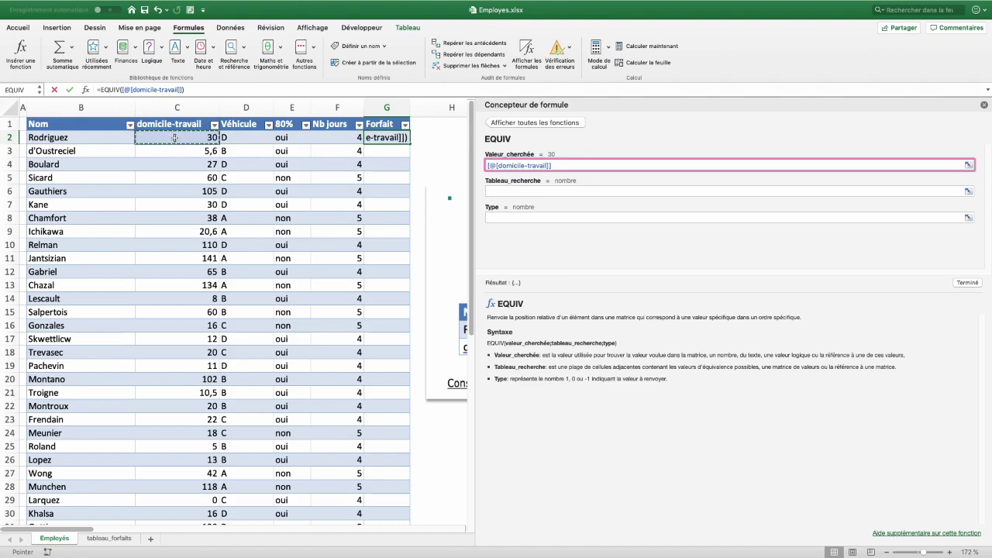
{"action": "left_click", "coordinate": [511, 193]}
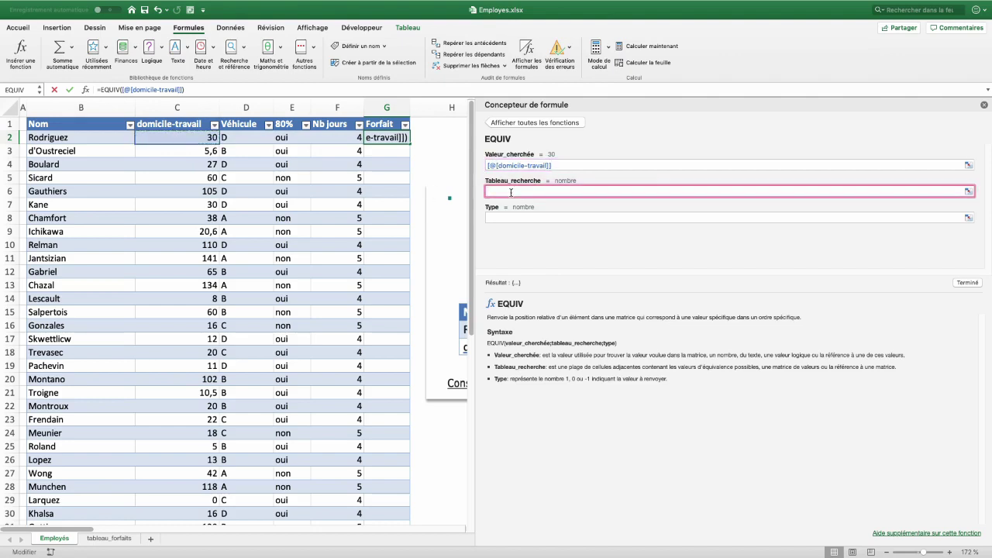
{"action": "type", "text": "km"}
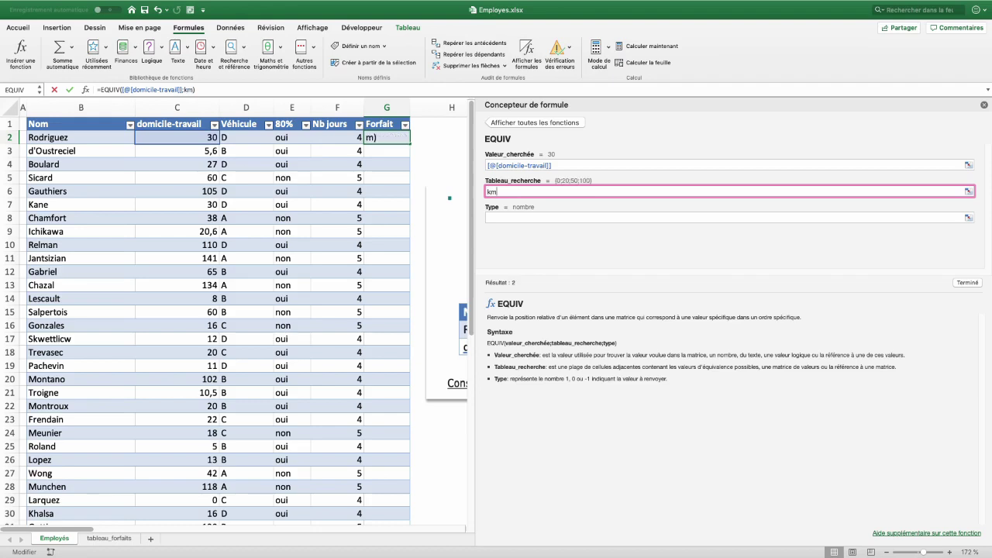
{"action": "left_click", "coordinate": [487, 222]}
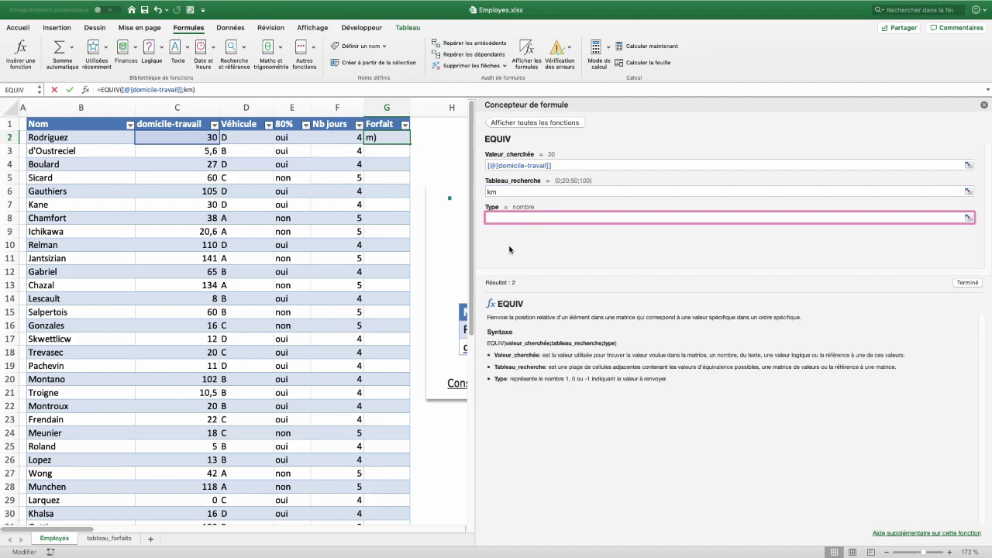
{"action": "type", "text": "0"}
Change the match type to 1 so Forfait shows each distance band position, 1 to 4.
{"action": "left_click_drag", "start_coordinate": [504, 218], "coordinate": [473, 218]}
{"action": "type", "text": "1"}
{"action": "left_click", "coordinate": [968, 283]}
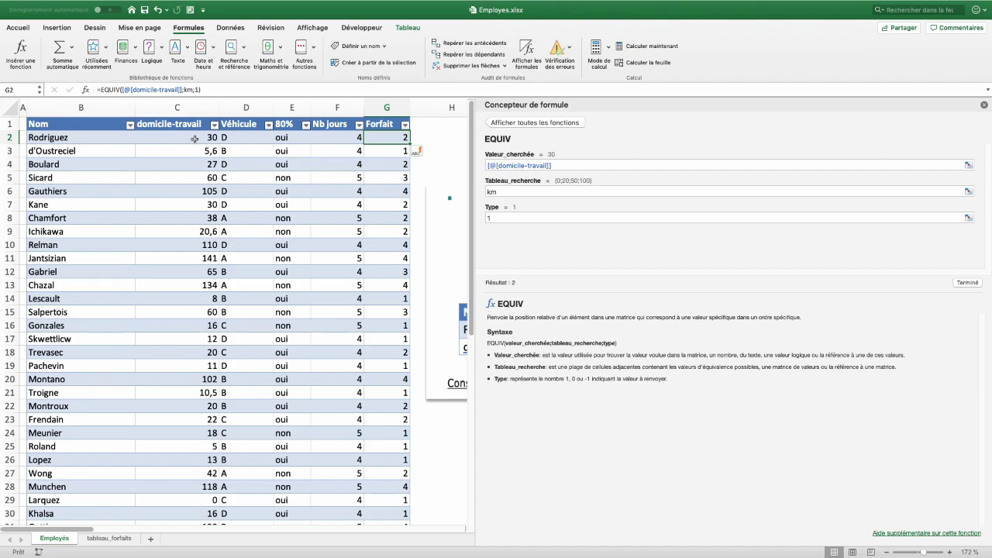
{"action": "left_click", "coordinate": [194, 139]}
{"action": "left_click", "coordinate": [391, 138]}
Check the 0 and 20 km thresholds on tableau_forfaits, then clear the Forfait cell G2.
{"action": "left_click", "coordinate": [204, 153]}
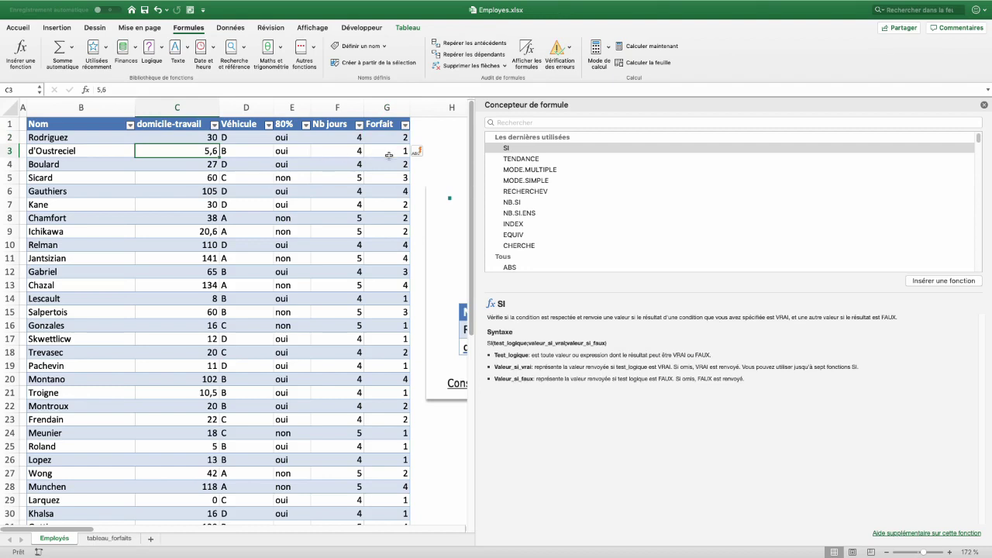
{"action": "left_click", "coordinate": [109, 541]}
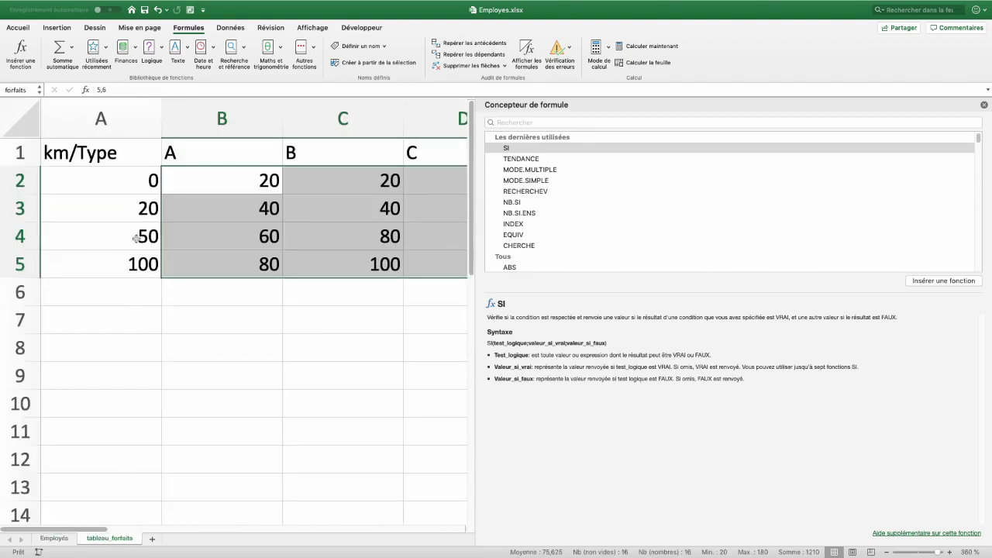
{"action": "left_click", "coordinate": [126, 210]}
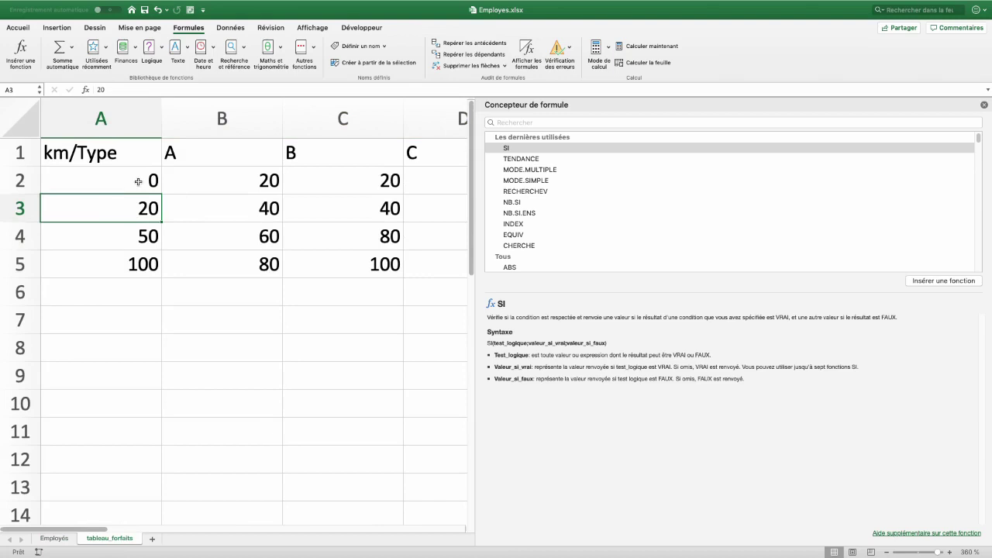
{"action": "left_click", "coordinate": [138, 182]}
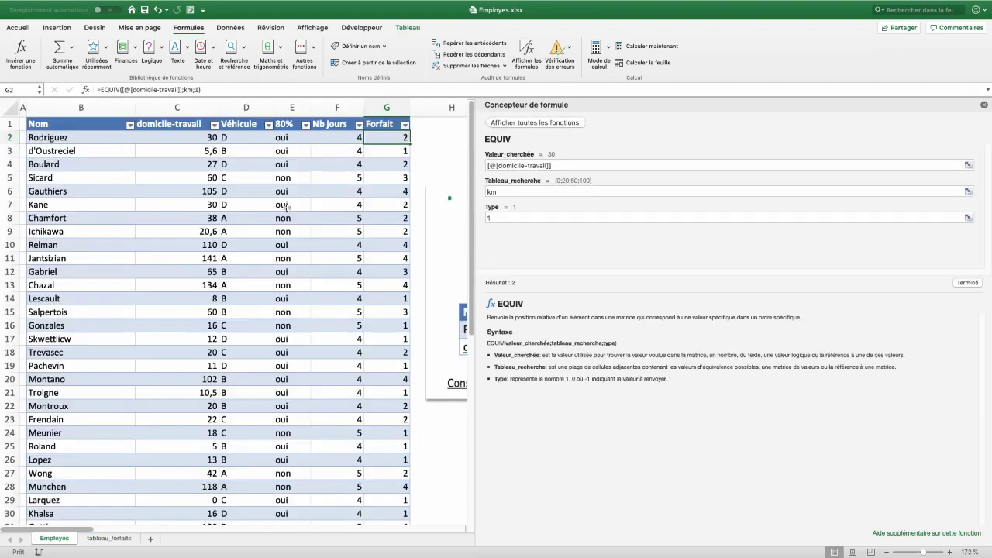
{"action": "key", "text": "Delete"}
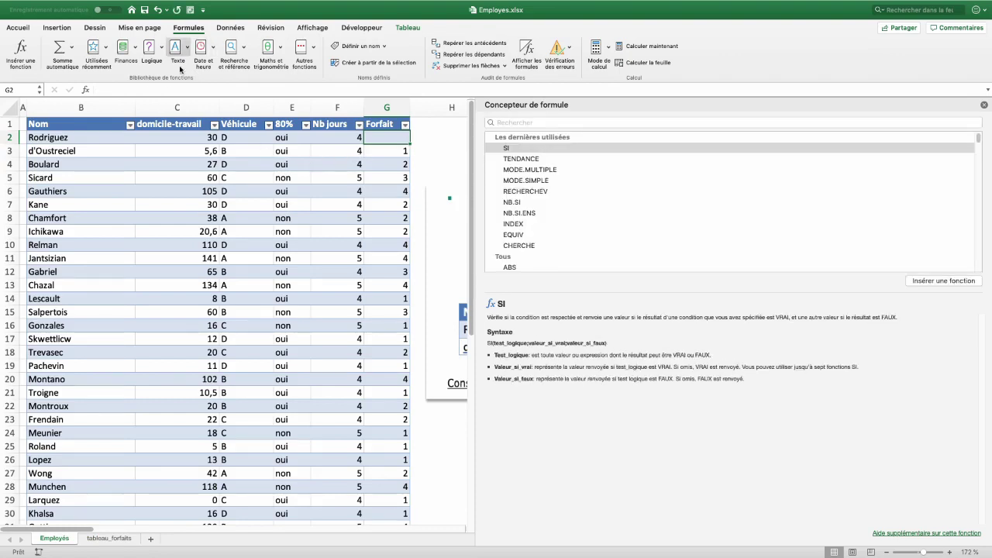
{"action": "left_click", "coordinate": [243, 54]}
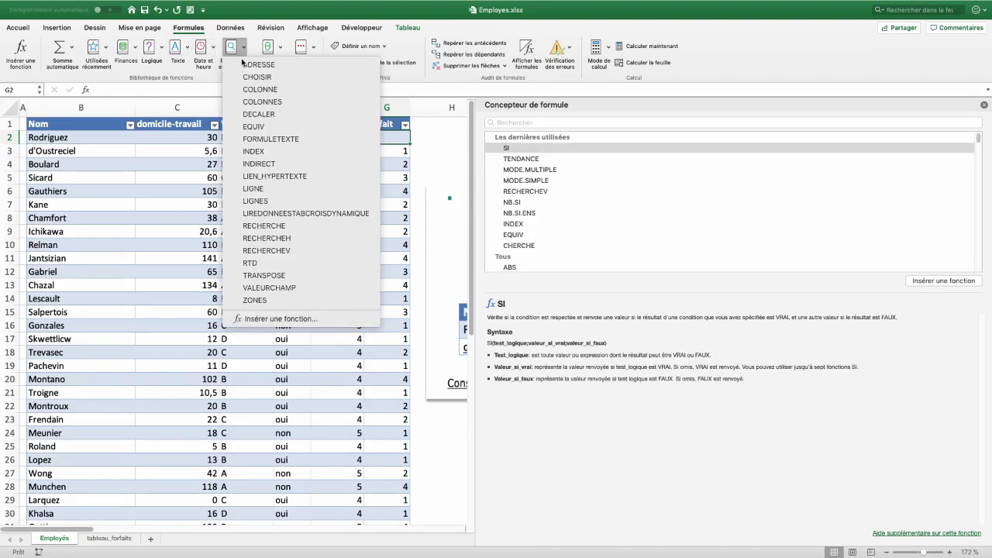
{"action": "left_click", "coordinate": [258, 128]}
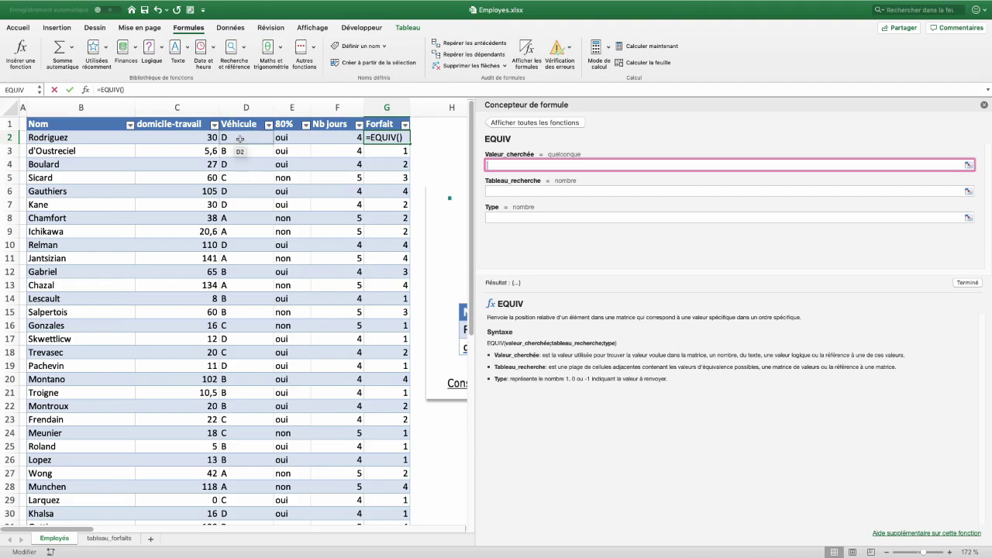
{"action": "left_click", "coordinate": [240, 139]}
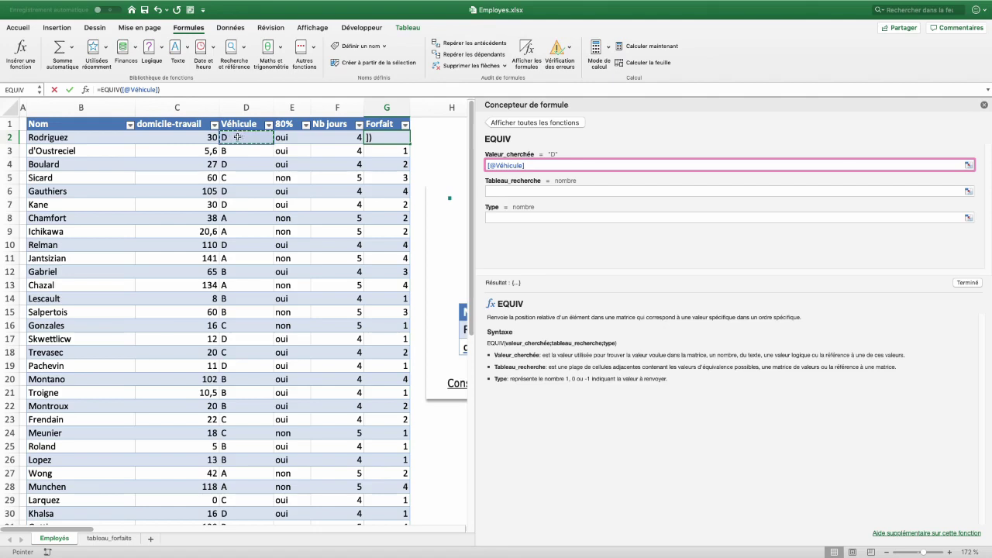
{"action": "left_click", "coordinate": [505, 192]}
{"action": "type", "text": "types"}
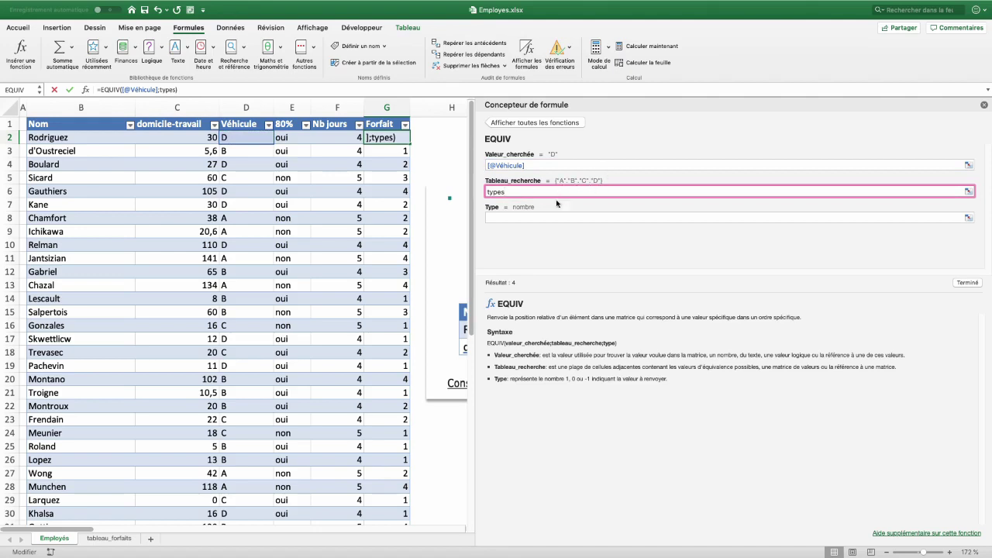
{"action": "left_click", "coordinate": [518, 217]}
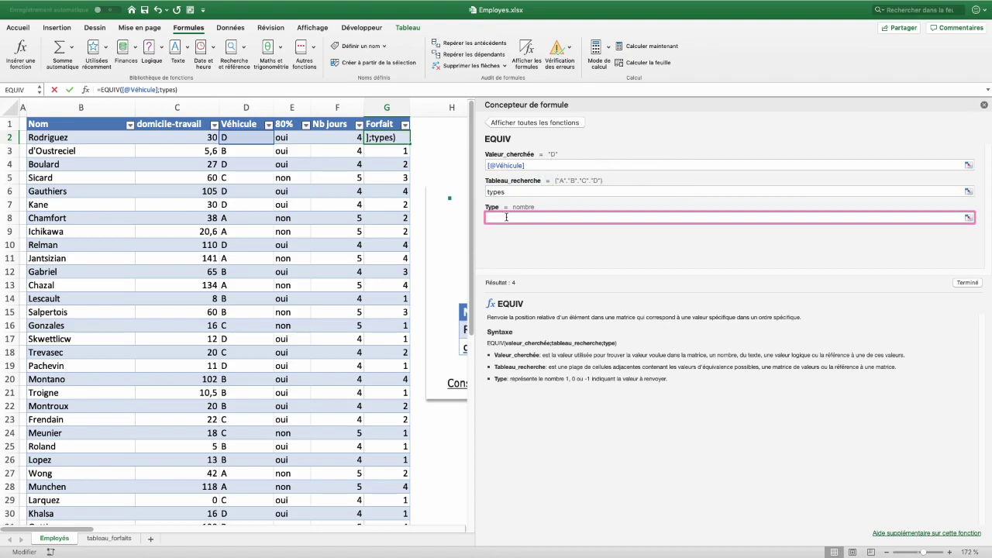
{"action": "type", "text": "0"}
{"action": "left_click", "coordinate": [967, 283]}
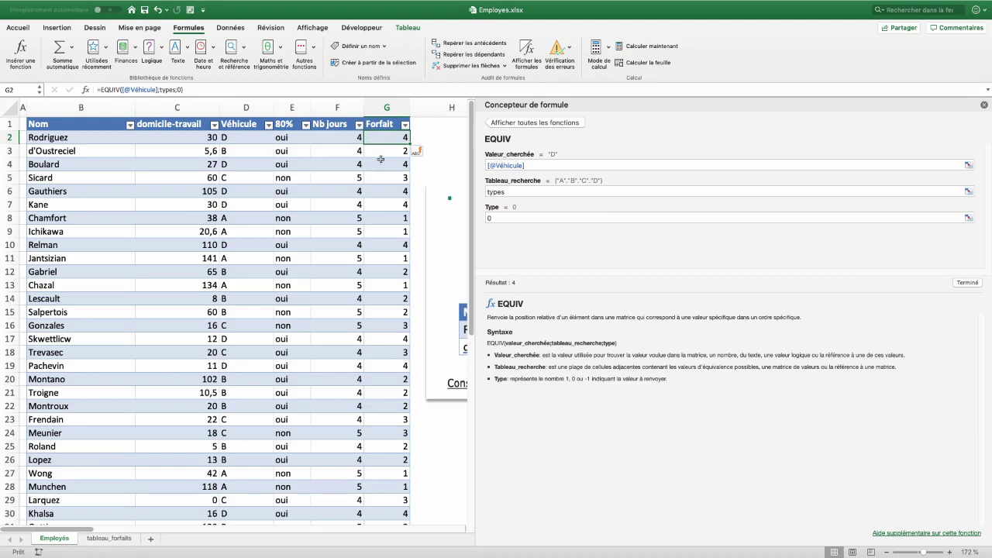
Verify type D is the fourth header on tableau_forfaits, then clear G2 again.
{"action": "left_click", "coordinate": [109, 538]}
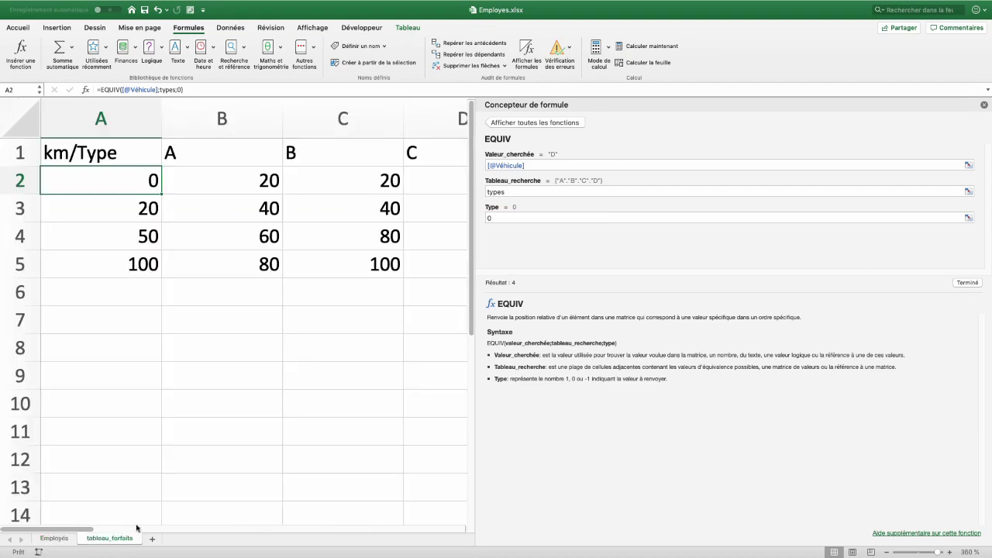
{"action": "left_click", "coordinate": [569, 156]}
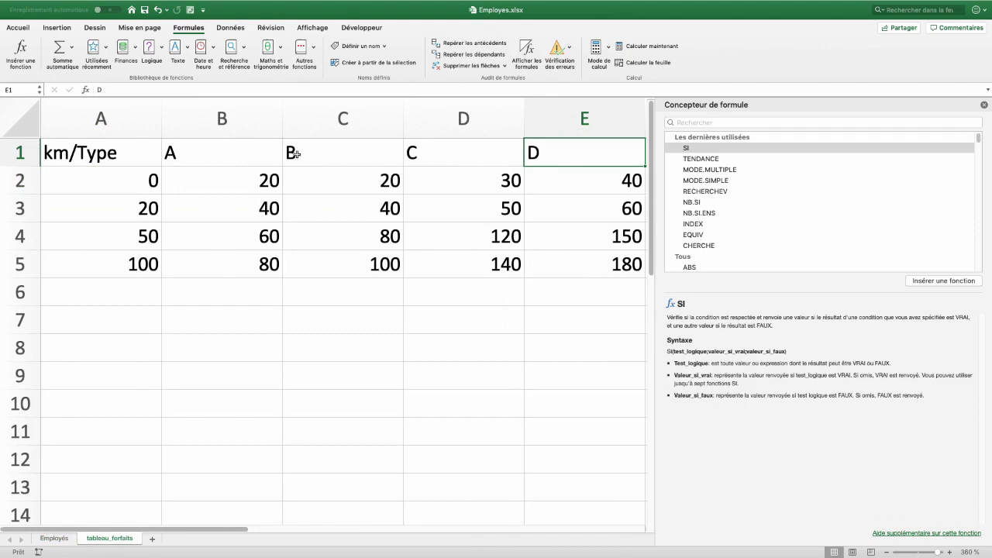
{"action": "key", "text": "ctrl+Page_Up"}
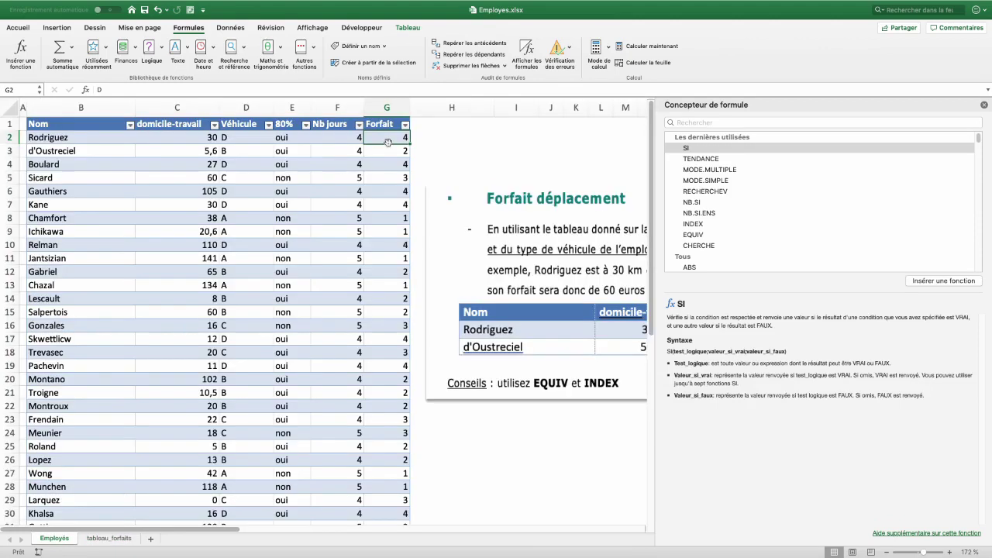
{"action": "key", "text": "Delete"}
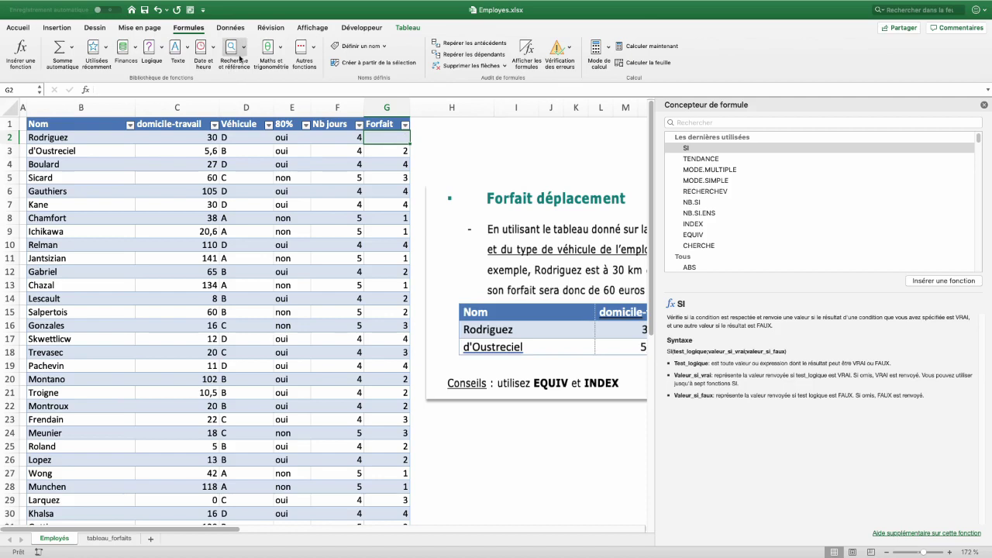
Fill the Forfait column with =INDEX(forfaits;3;4) showing 150, then select the 0, 20, 50 thresholds on tableau_forfaits.
{"action": "left_click", "coordinate": [241, 52]}
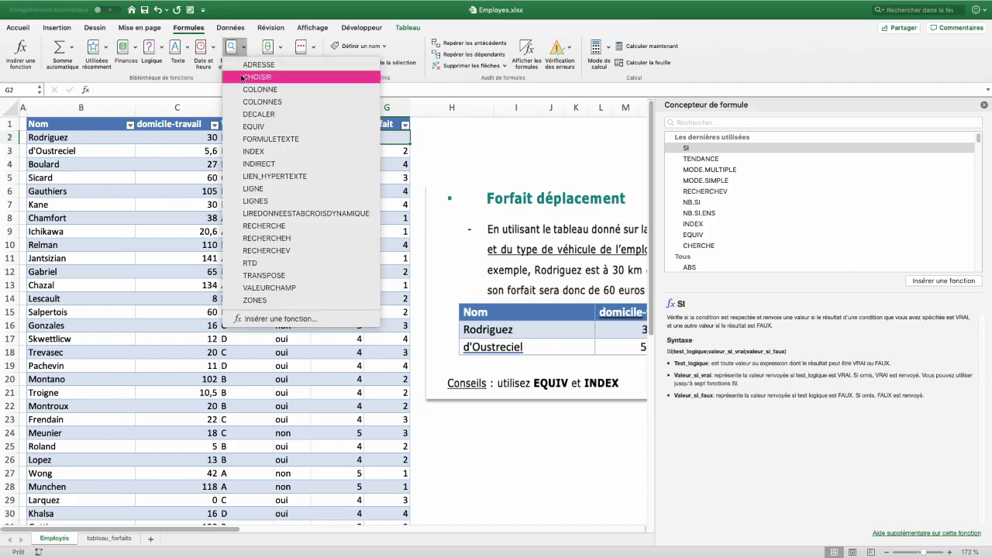
{"action": "left_click", "coordinate": [259, 152]}
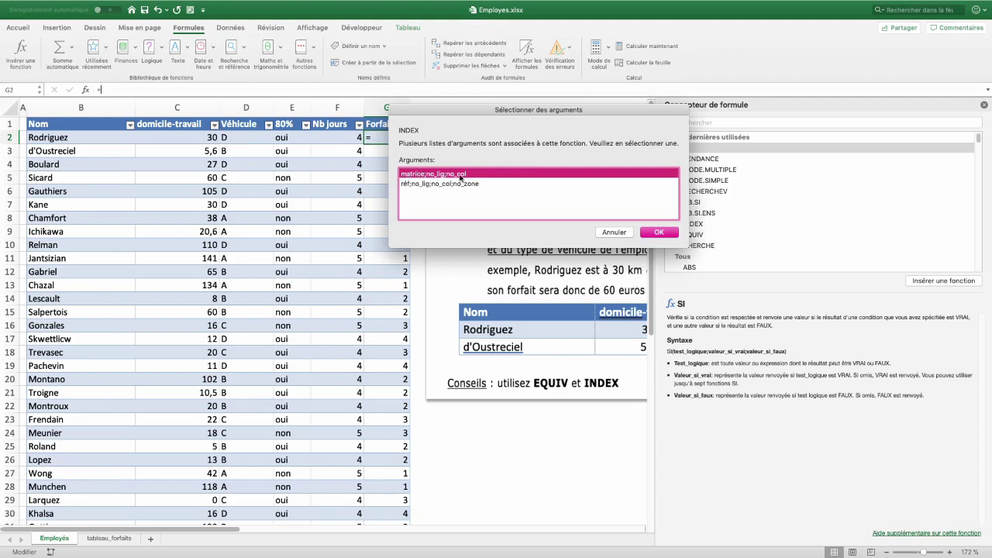
{"action": "left_click", "coordinate": [645, 232]}
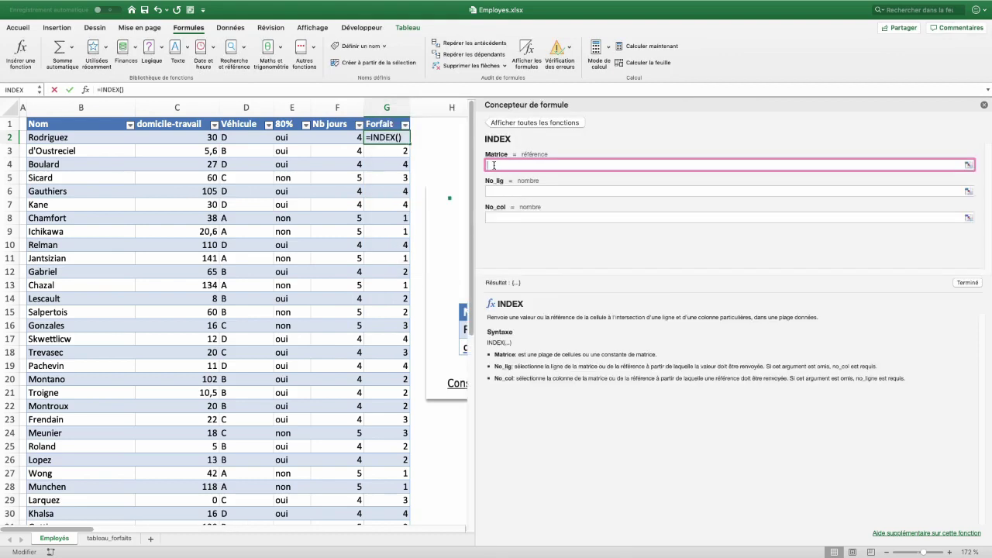
{"action": "type", "text": "forfaits"}
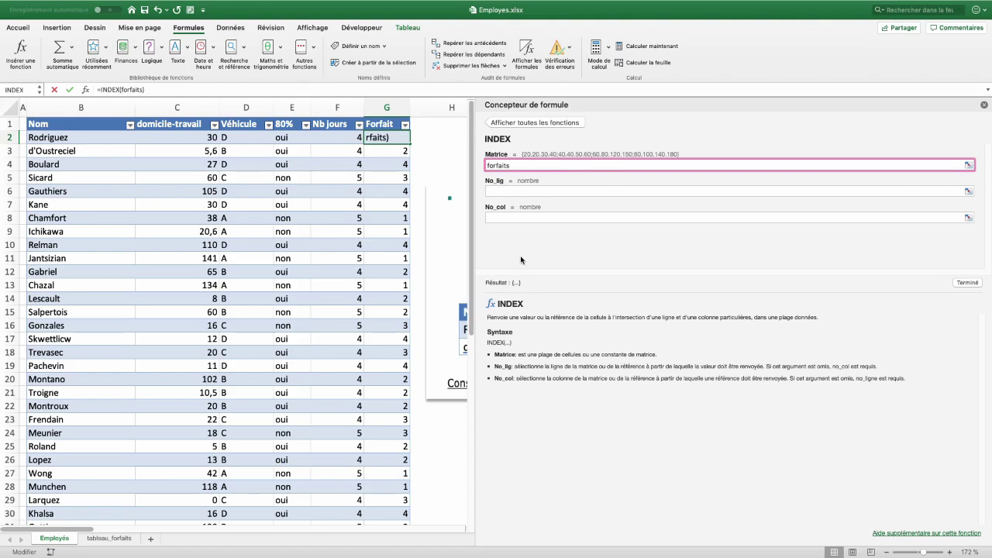
{"action": "left_click", "coordinate": [495, 192]}
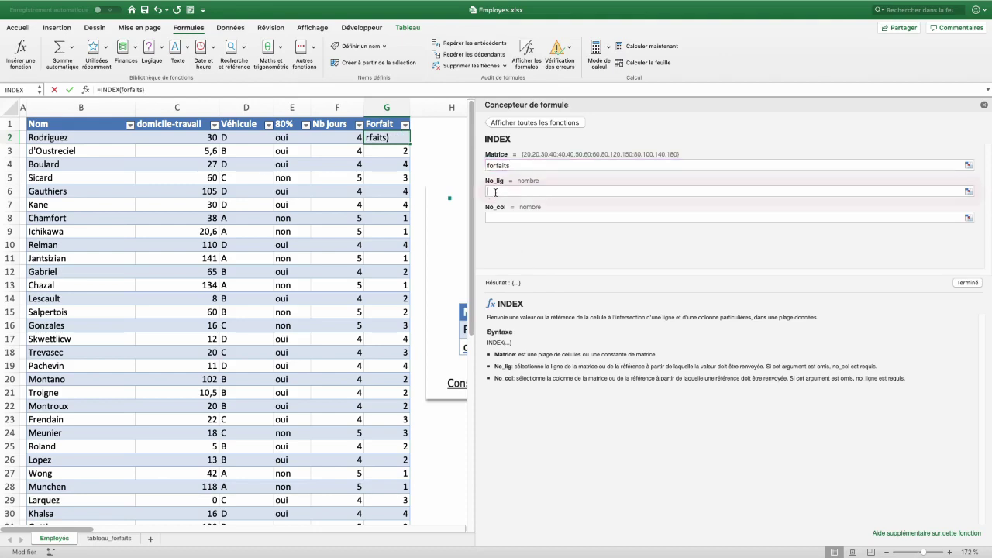
{"action": "type", "text": "3"}
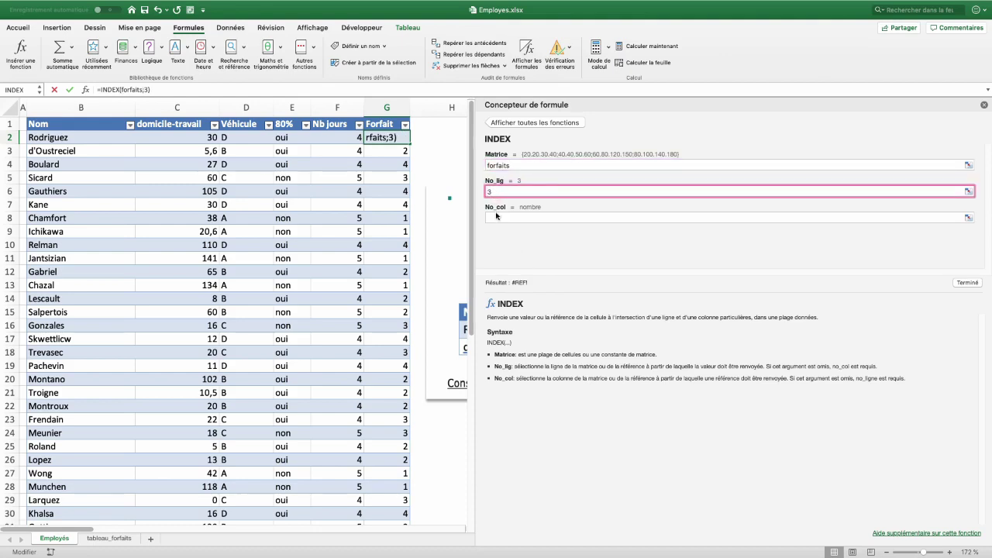
{"action": "left_click", "coordinate": [496, 217]}
{"action": "type", "text": "4"}
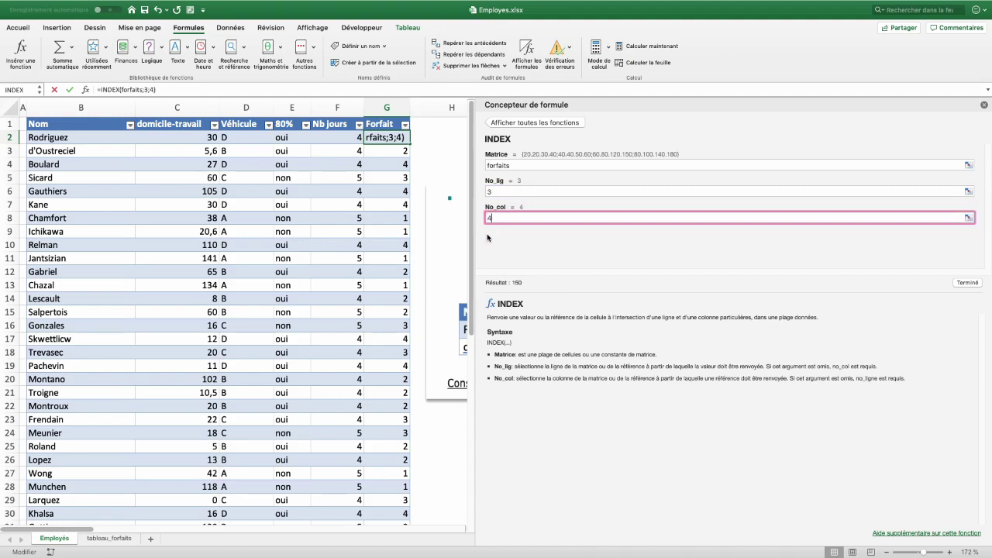
{"action": "left_click", "coordinate": [967, 283]}
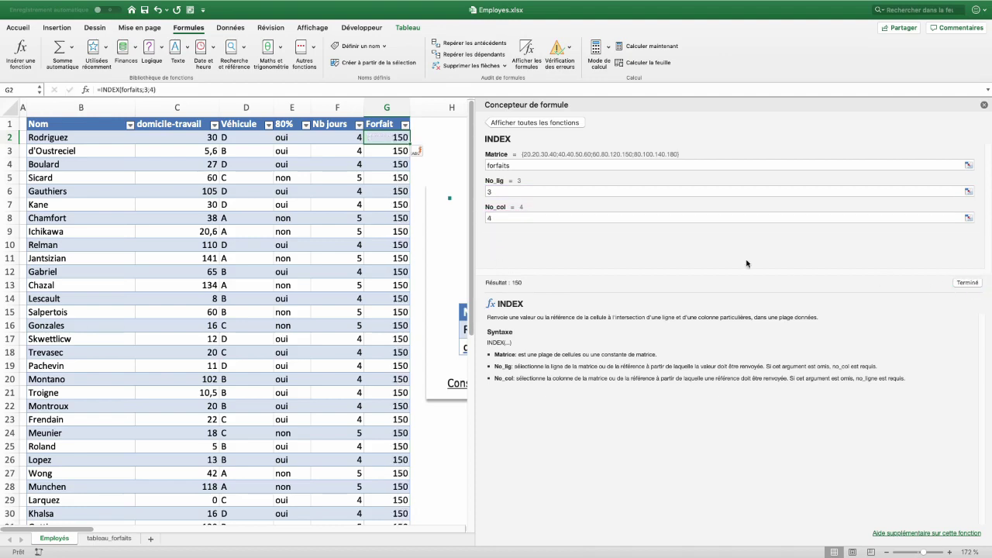
{"action": "left_click", "coordinate": [109, 539]}
{"action": "left_click_drag", "start_coordinate": [89, 184], "coordinate": [93, 233]}
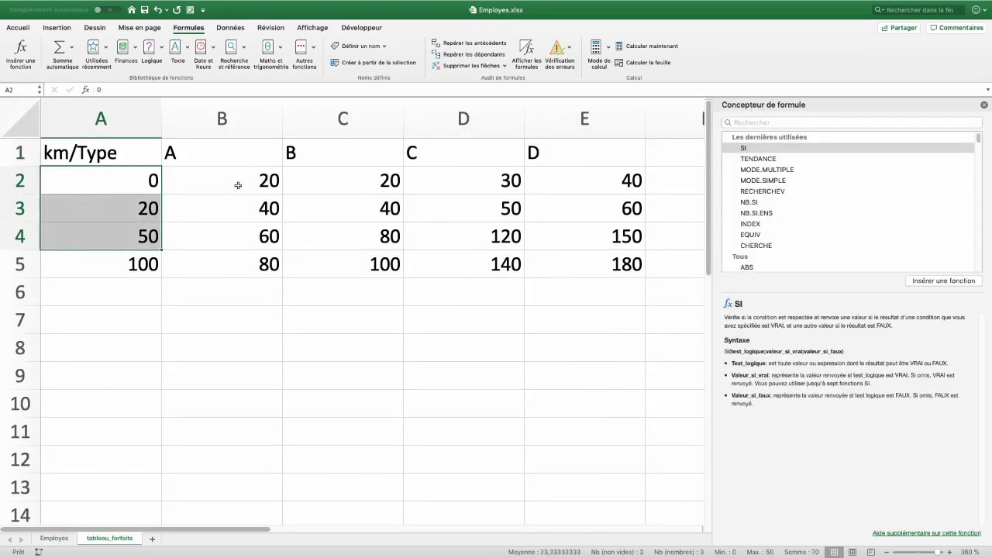
Check the 150 price in E4, then begin a fresh INDEX formula in G2.
{"action": "left_click", "coordinate": [607, 244]}
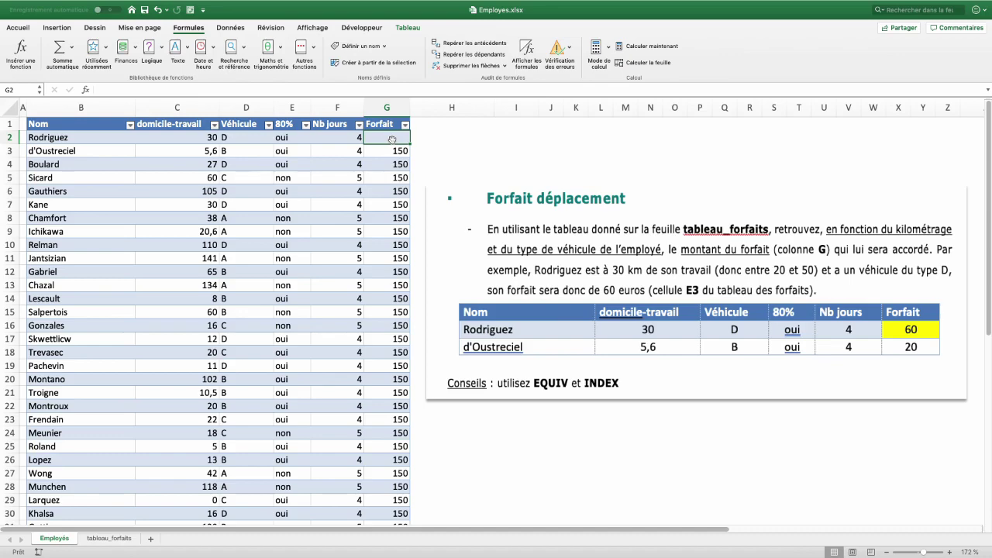
{"action": "left_click", "coordinate": [243, 48]}
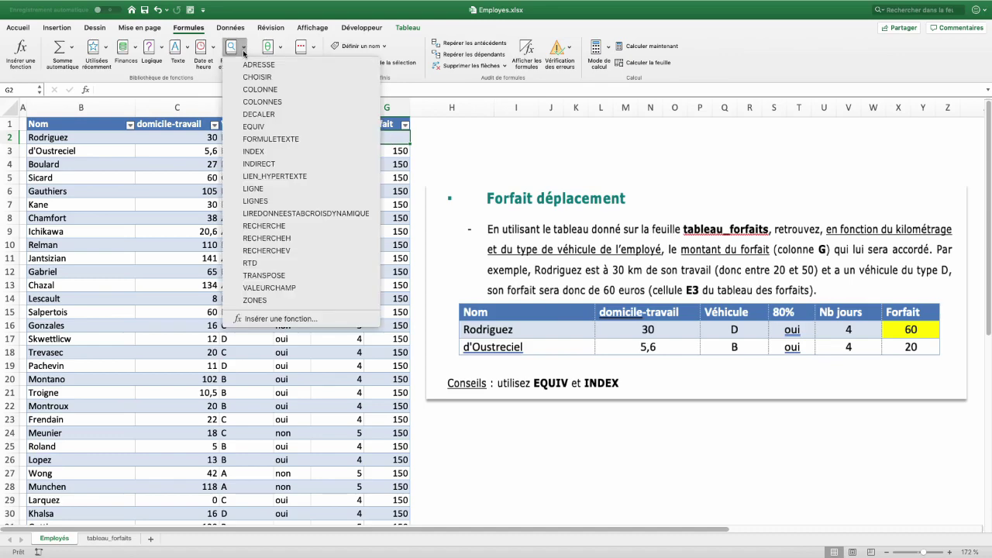
{"action": "left_click", "coordinate": [258, 152]}
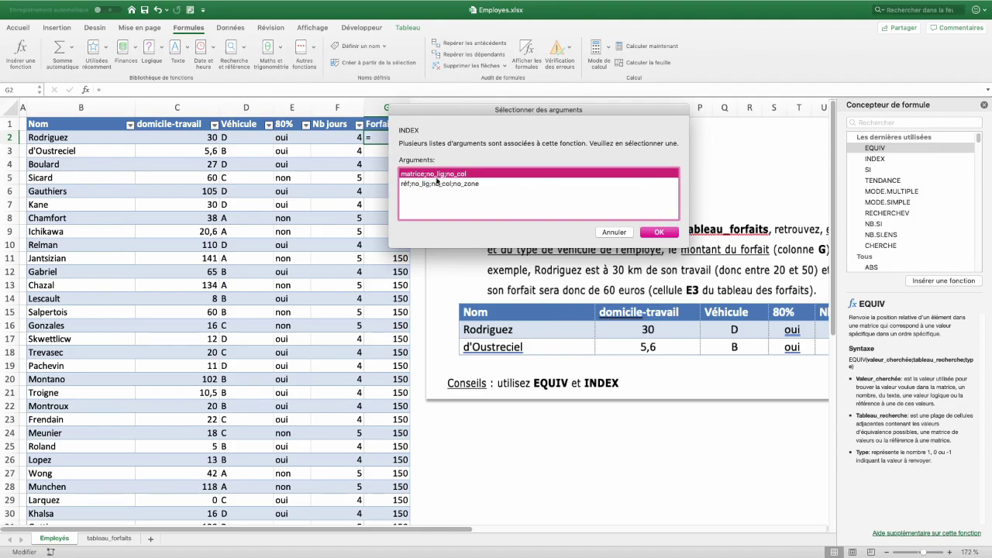
Start INDEX in array form with forfaits and row EQUIV([@[domicile-travail]];km;1).
{"action": "left_click", "coordinate": [659, 233]}
{"action": "left_click_drag", "start_coordinate": [497, 213], "coordinate": [494, 212]}
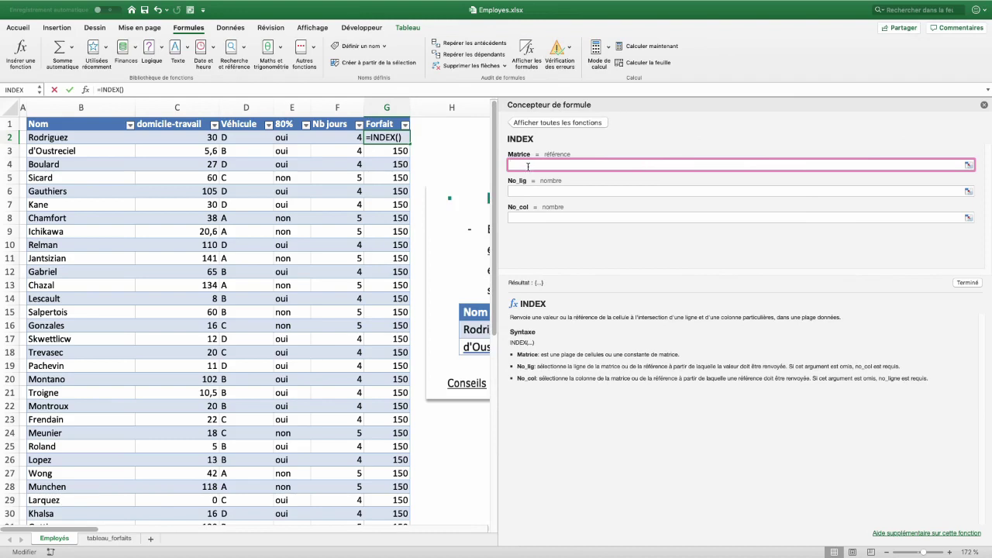
{"action": "type", "text": "forfaits"}
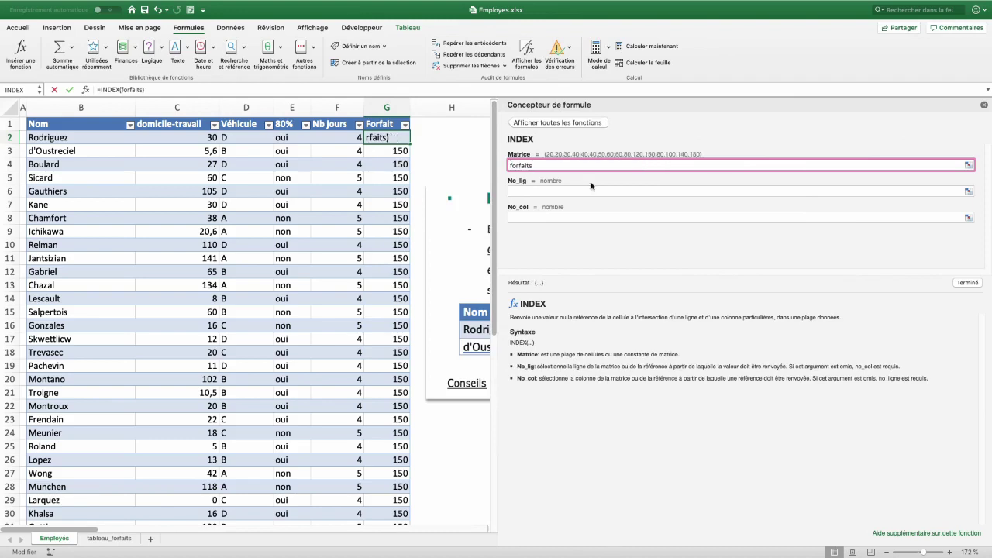
{"action": "left_click", "coordinate": [543, 192]}
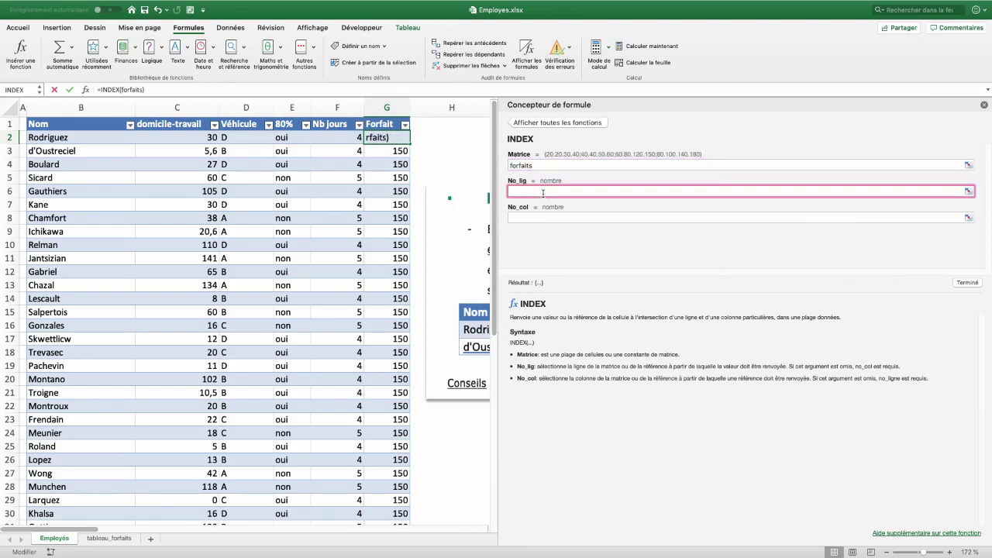
{"action": "type", "text": "equiv("}
{"action": "left_click", "coordinate": [196, 138]}
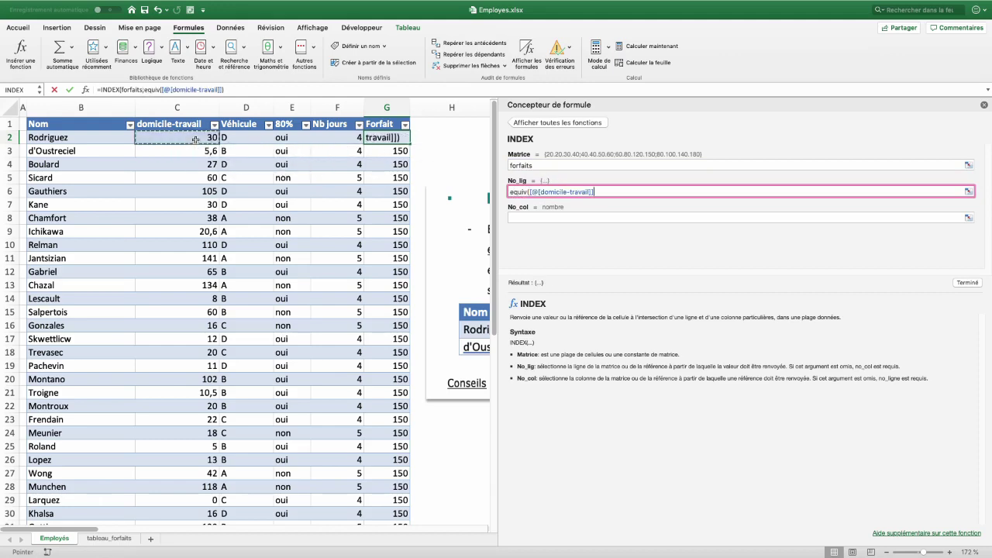
{"action": "type", "text": ";"}
{"action": "type", "text": "km"}
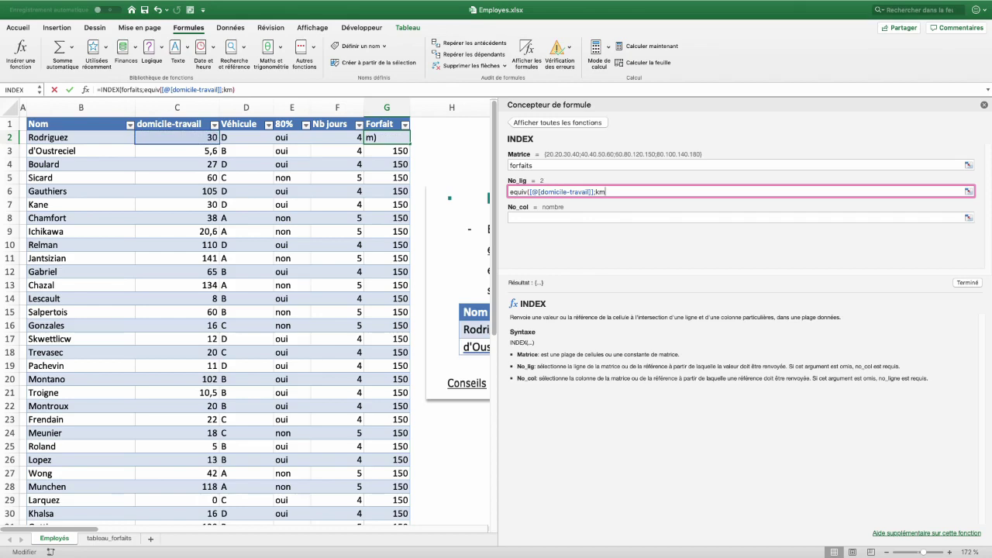
{"action": "type", "text": ";"}
{"action": "type", "text": "1)"}
{"action": "left_click", "coordinate": [528, 217]}
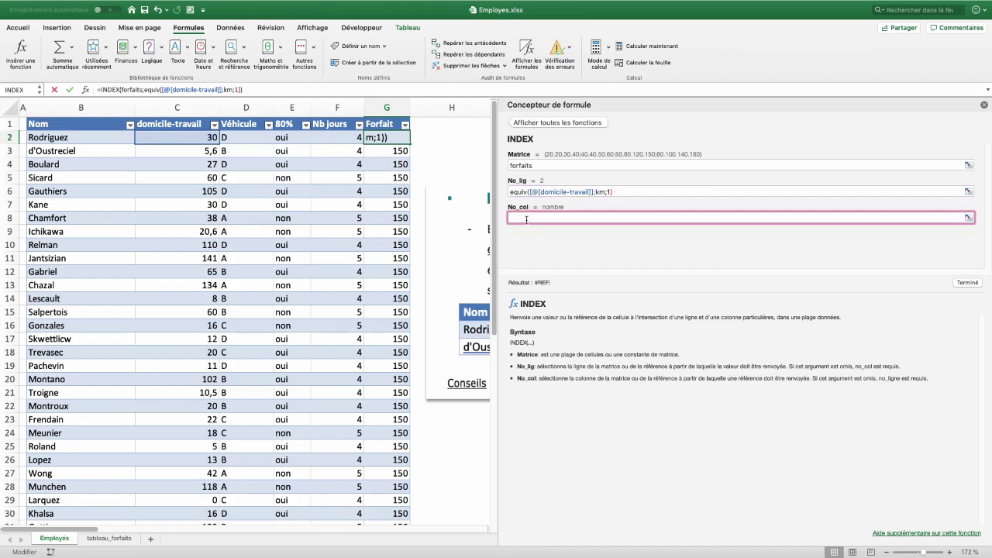
{"action": "type", "text": "equiv("}
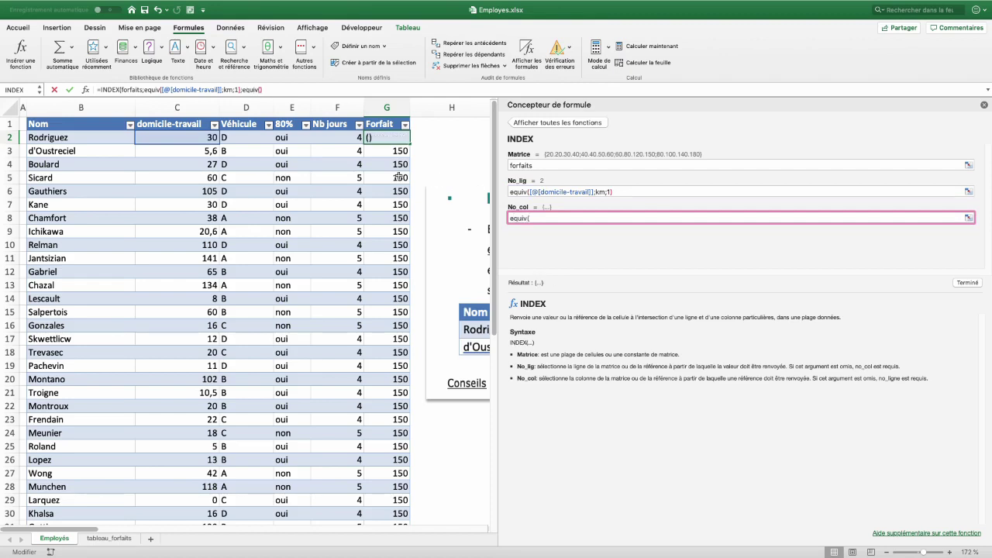
{"action": "left_click", "coordinate": [248, 140]}
{"action": "type", "text": ";"}
{"action": "type", "text": "pe"}
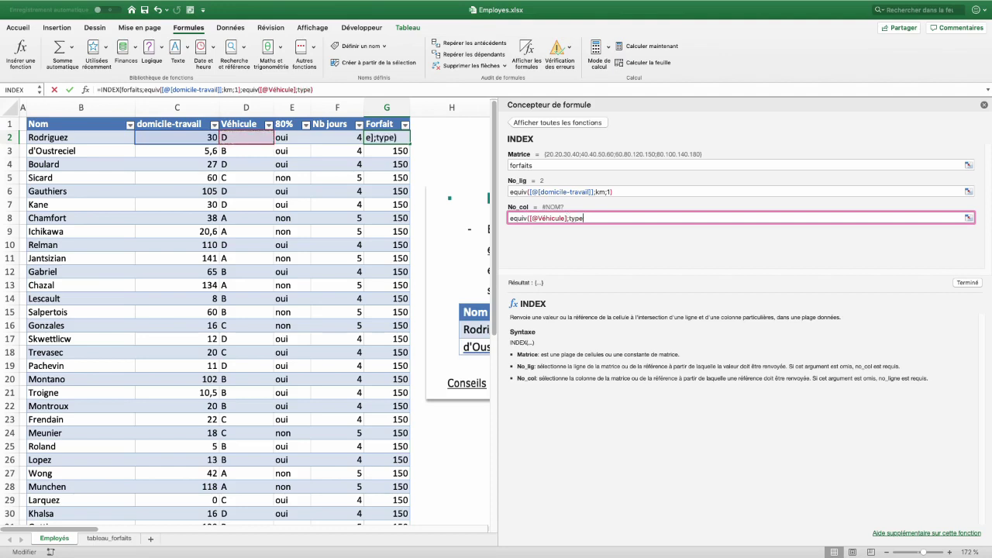
{"action": "type", "text": "s"}
{"action": "type", "text": ";0)"}
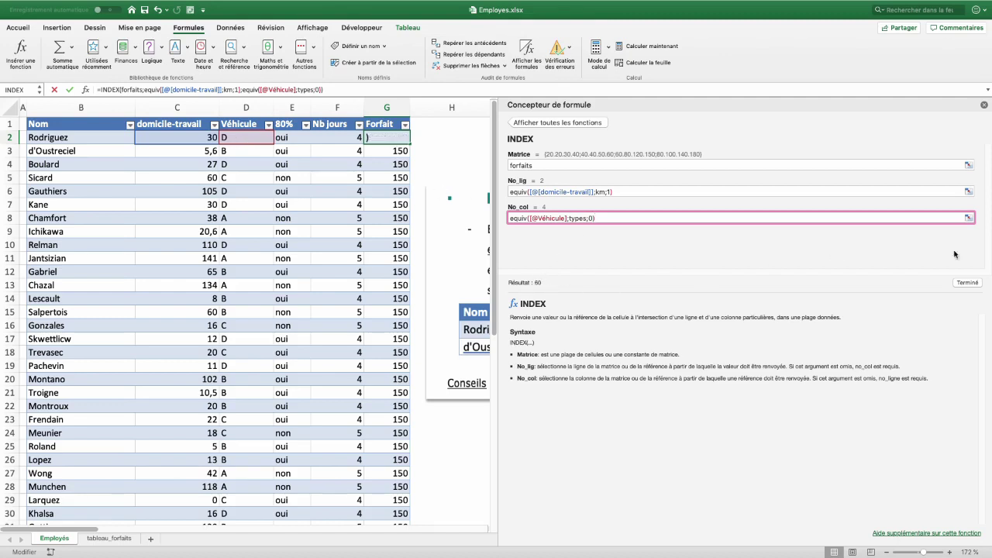
{"action": "left_click", "coordinate": [968, 284]}
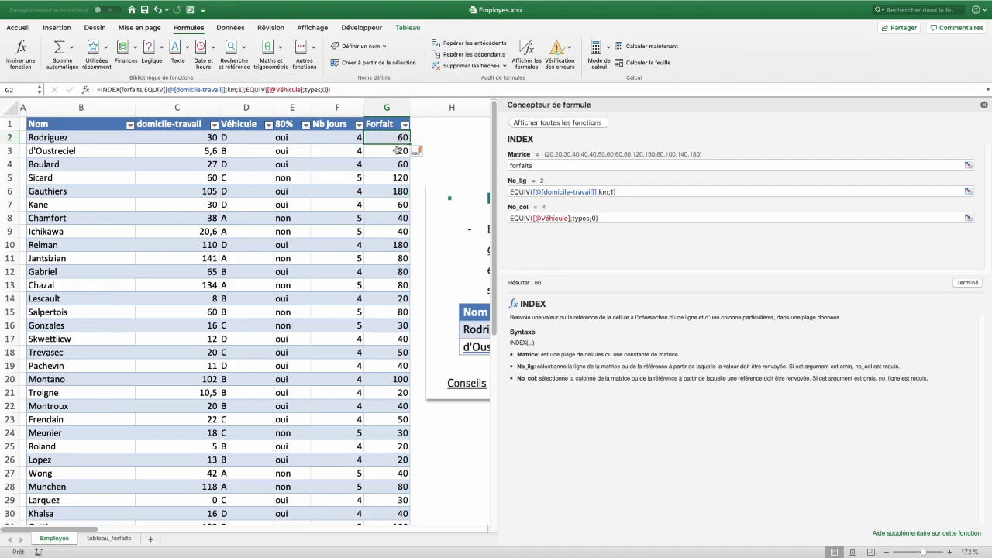
Verify Sicard's Forfait against the 50 km band and type C column in tableau_forfaits.
{"action": "left_click", "coordinate": [197, 180]}
{"action": "key", "text": "ctrl+shift+Right"}
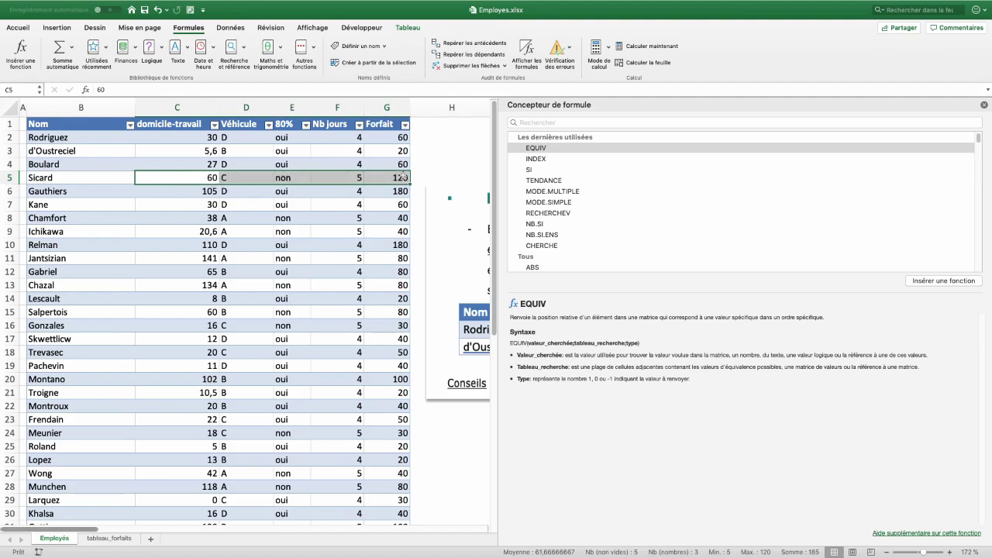
{"action": "key", "text": "ctrl+Page_Down"}
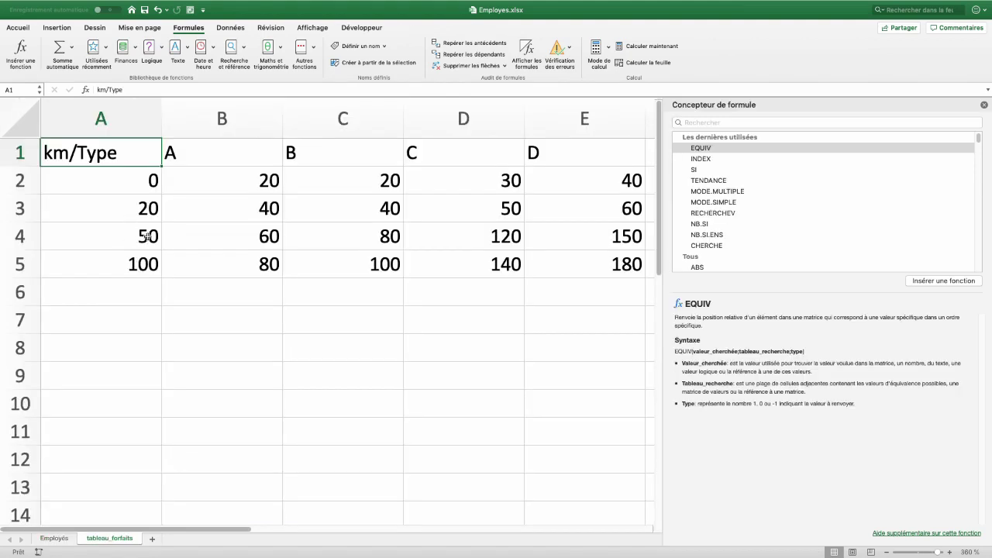
{"action": "left_click", "coordinate": [140, 240]}
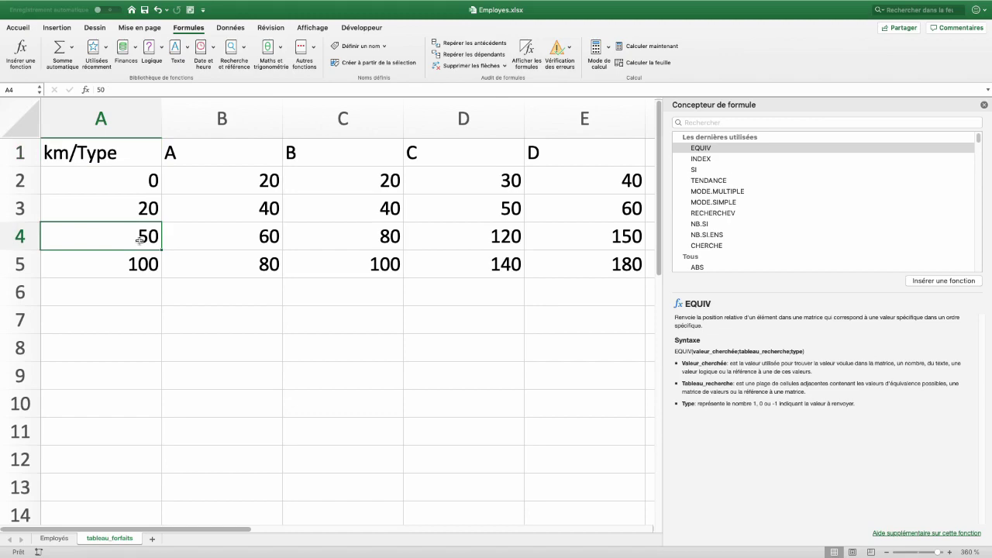
{"action": "left_click", "coordinate": [436, 159]}
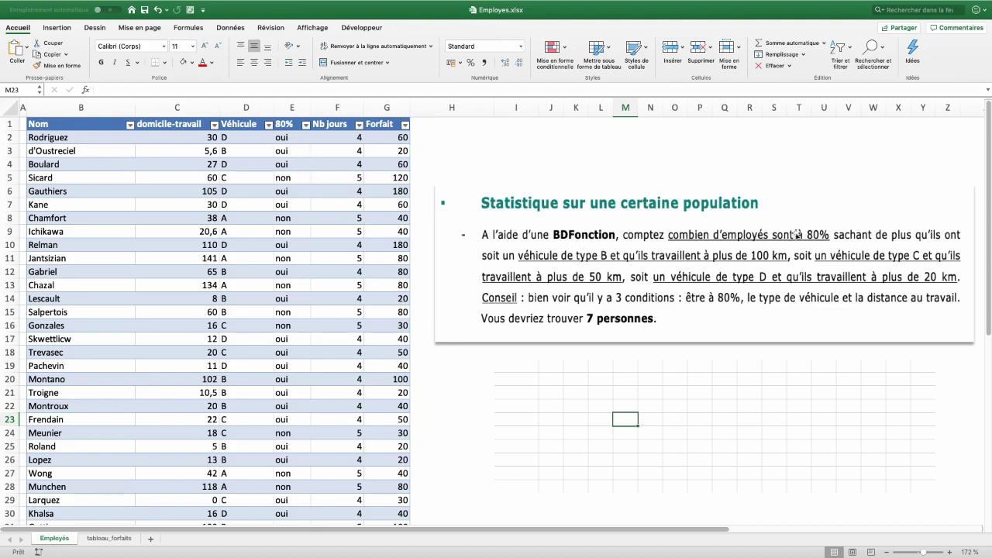
Inspect the 80% filter options, then copy the 80% header with its oui value.
{"action": "left_click", "coordinate": [307, 125]}
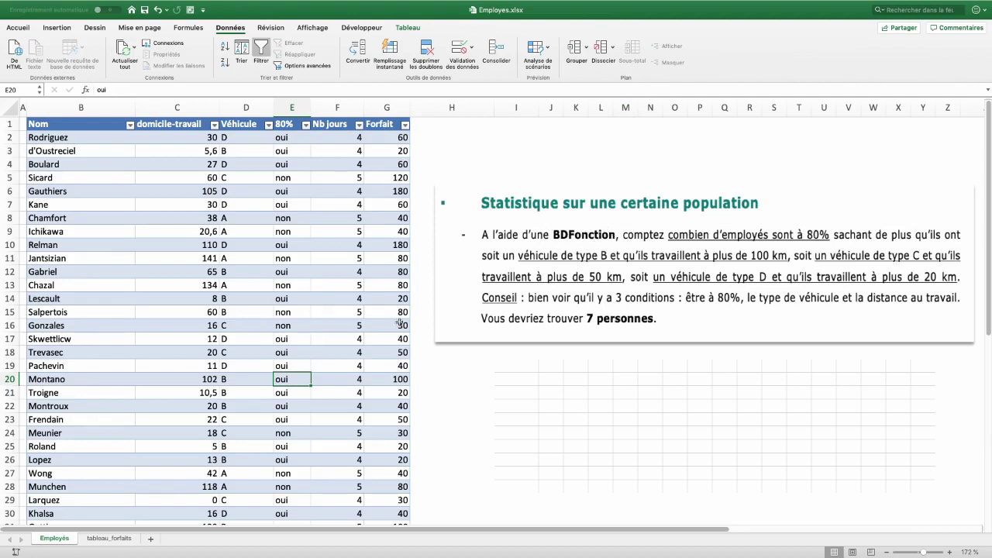
{"action": "mouse_move", "coordinate": [550, 379]}
{"action": "left_mouse_down"}
{"action": "mouse_move", "coordinate": [658, 410]}
{"action": "mouse_move", "coordinate": [658, 431]}
{"action": "left_mouse_up"}
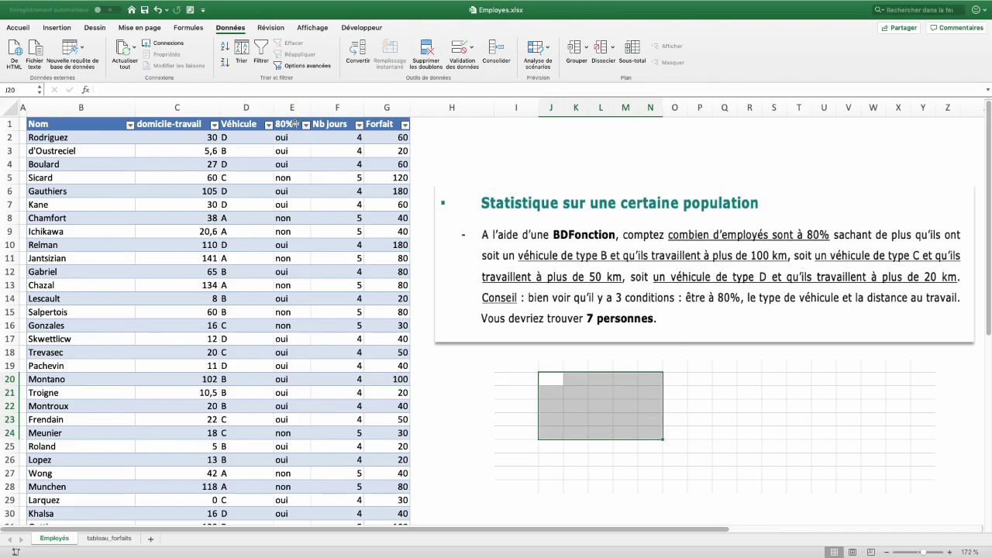
{"action": "left_click_drag", "start_coordinate": [296, 124], "coordinate": [295, 137]}
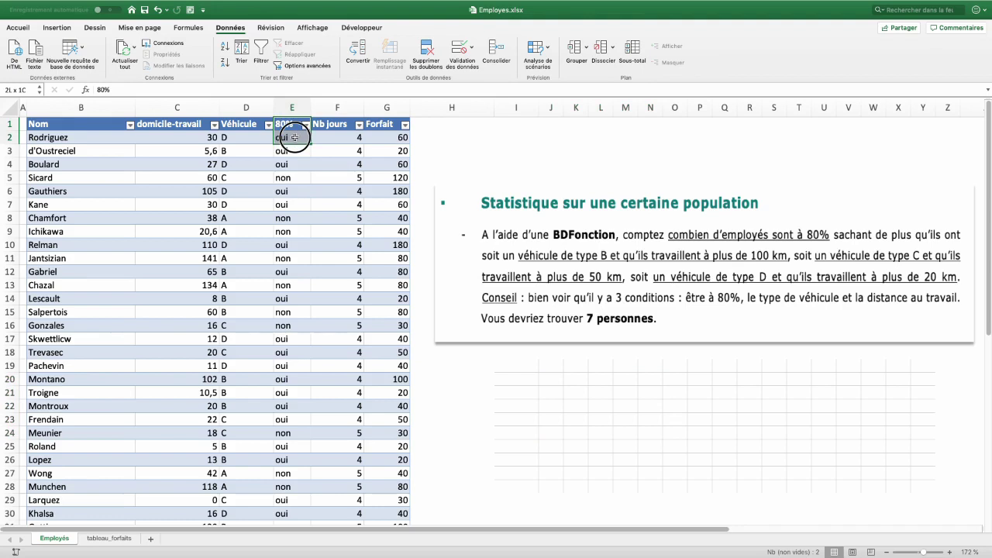
{"action": "key", "text": "super+c"}
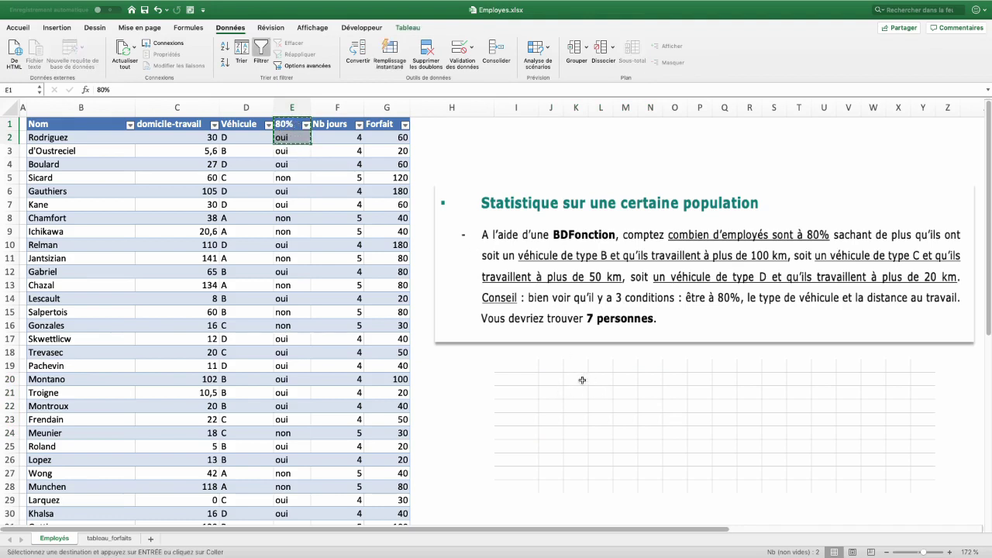
Paste 80%/oui into K20 and copy the Véhicule header with B into L20.
{"action": "left_click", "coordinate": [576, 379]}
{"action": "key", "text": "super+v"}
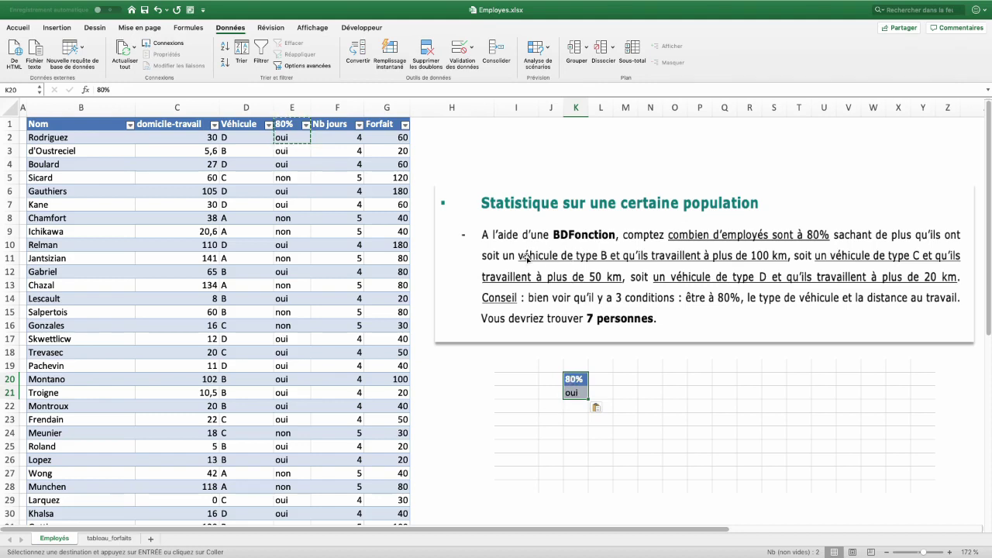
{"action": "left_click", "coordinate": [243, 124]}
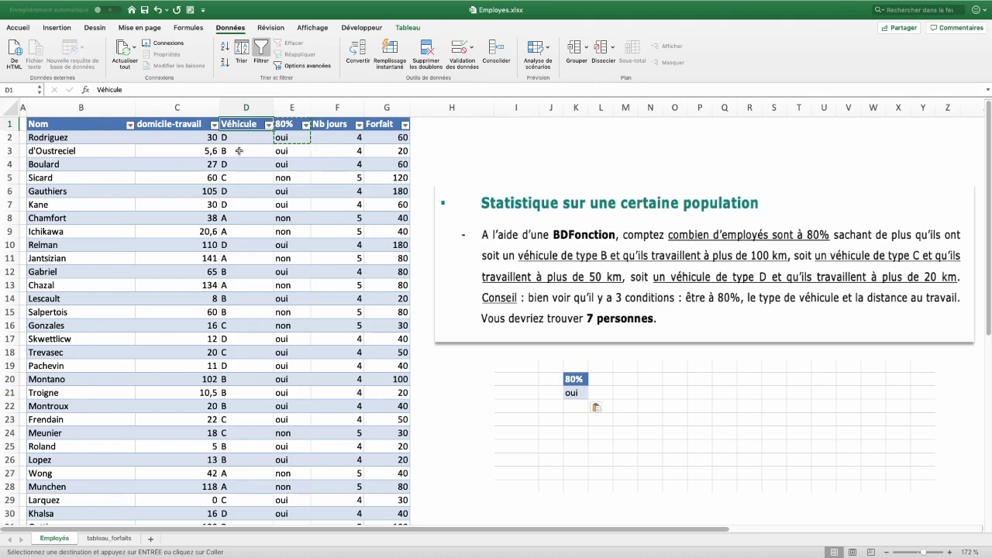
{"action": "left_click", "coordinate": [238, 152]}
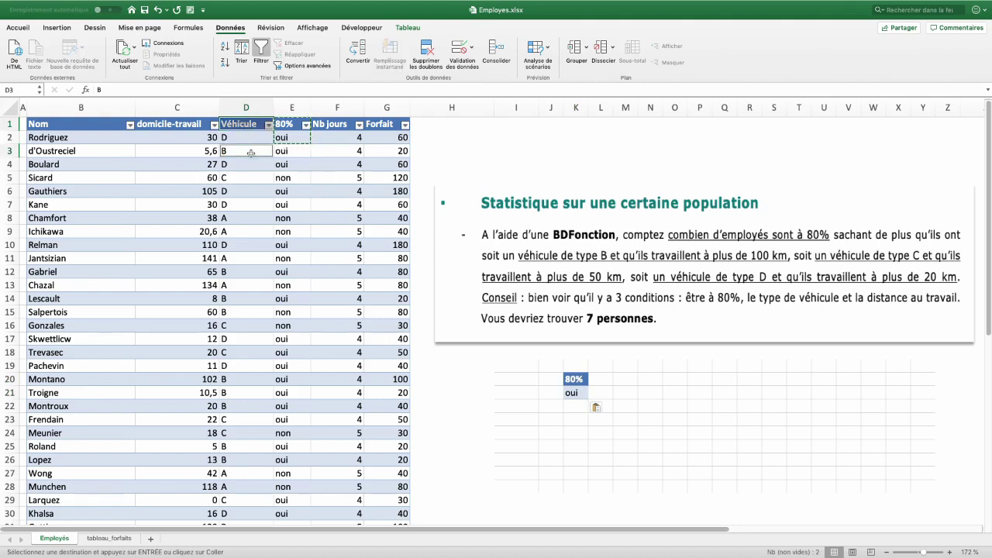
{"action": "key", "text": "ctrl+c"}
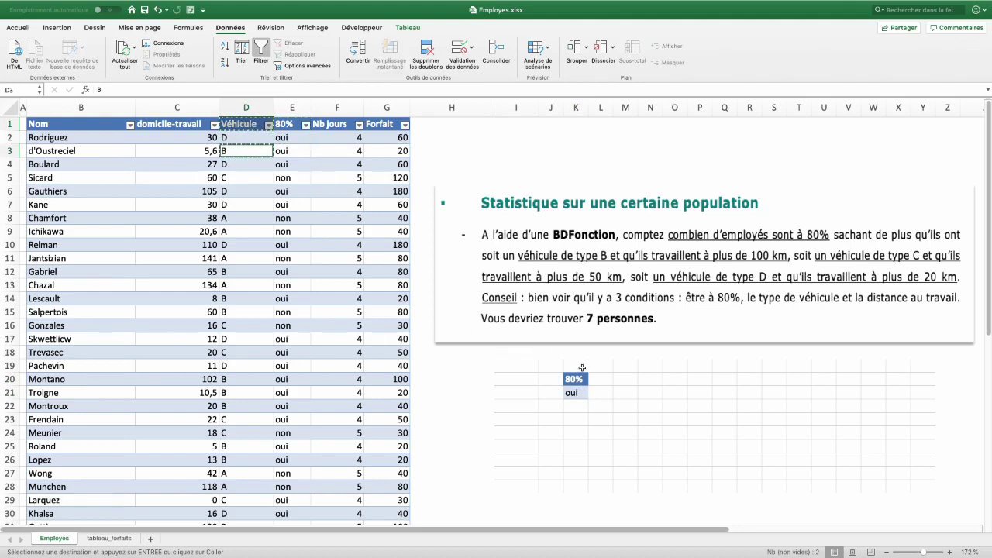
{"action": "left_click", "coordinate": [601, 380]}
{"action": "key", "text": "Return"}
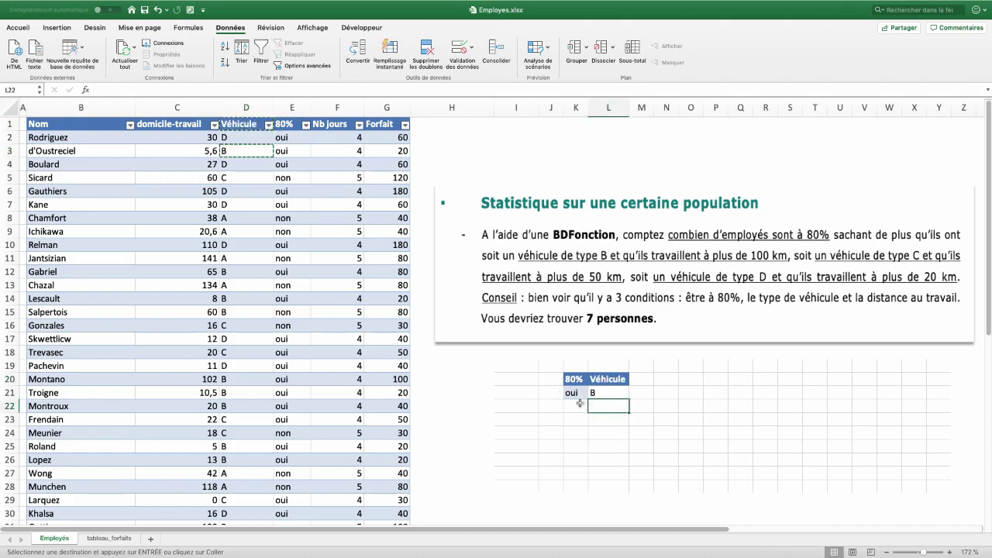
Add the domicile-travail header in M20 and move below it for the distance condition.
{"action": "left_click_drag", "start_coordinate": [574, 380], "coordinate": [574, 393]}
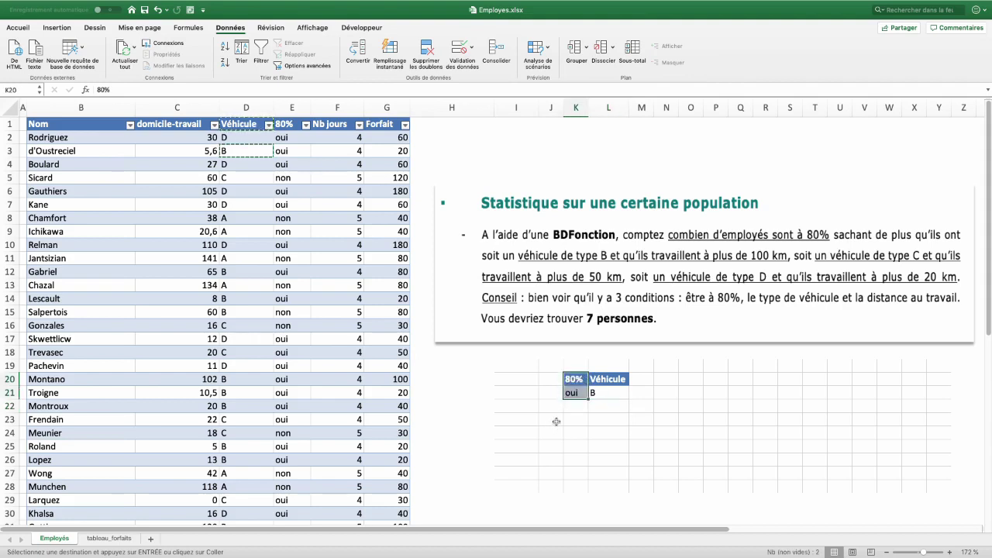
{"action": "left_click", "coordinate": [611, 395]}
{"action": "left_click_drag", "start_coordinate": [574, 394], "coordinate": [608, 396]}
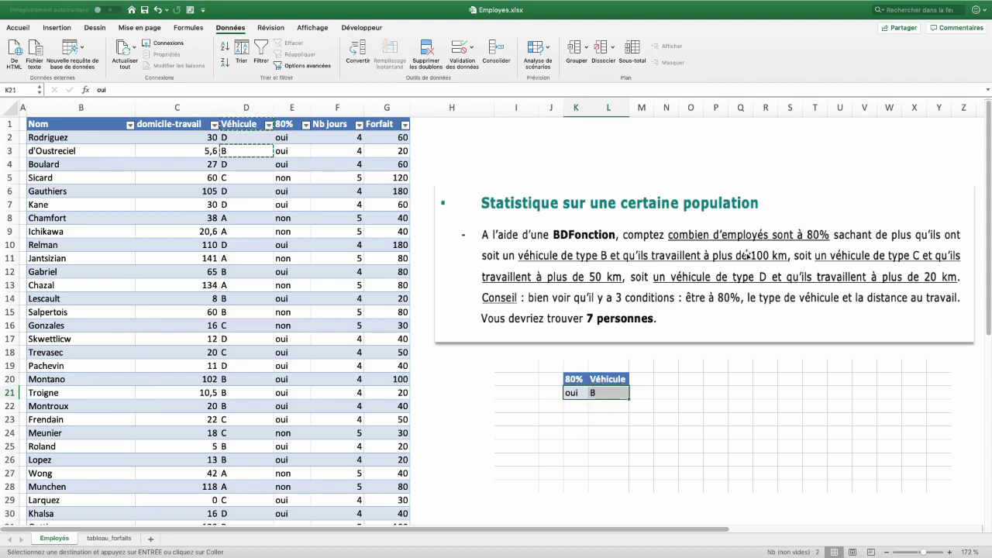
{"action": "left_click", "coordinate": [190, 124]}
{"action": "key", "text": "ctrl+c"}
{"action": "left_click", "coordinate": [651, 379]}
{"action": "key", "text": "ctrl+v"}
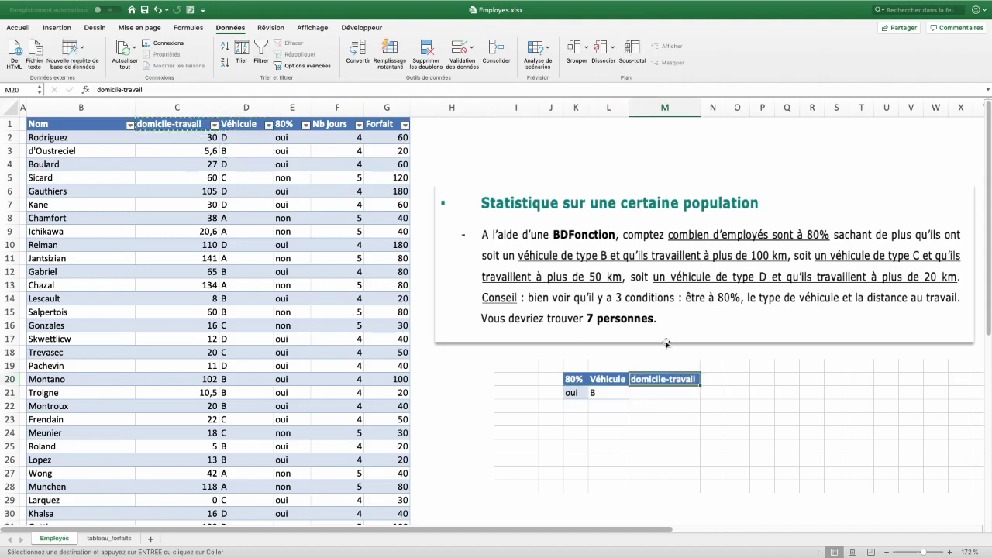
{"action": "left_click", "coordinate": [660, 396]}
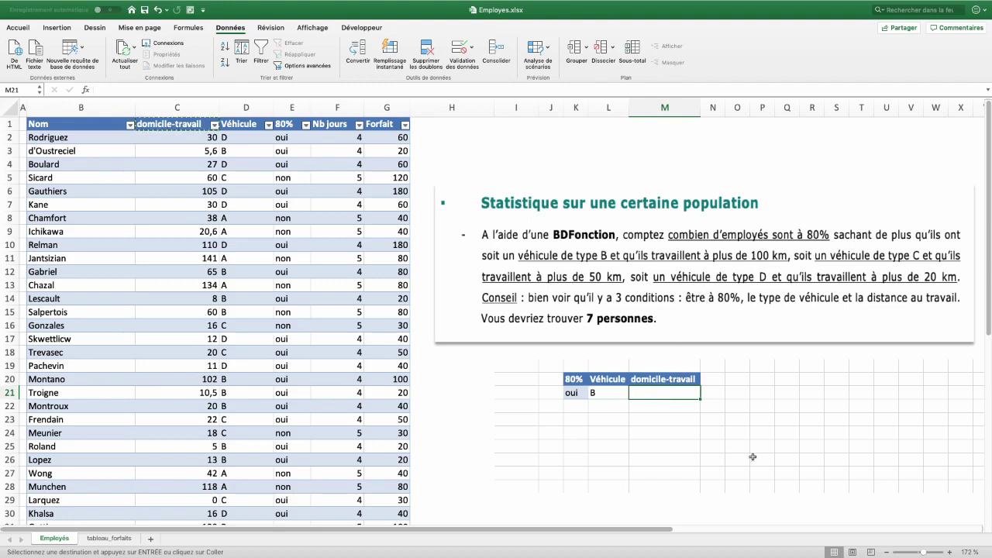
Enter >100 in the first criteria row, then oui, C, >50 as the second row.
{"action": "type", "text": ">100"}
{"action": "key", "text": "Return"}
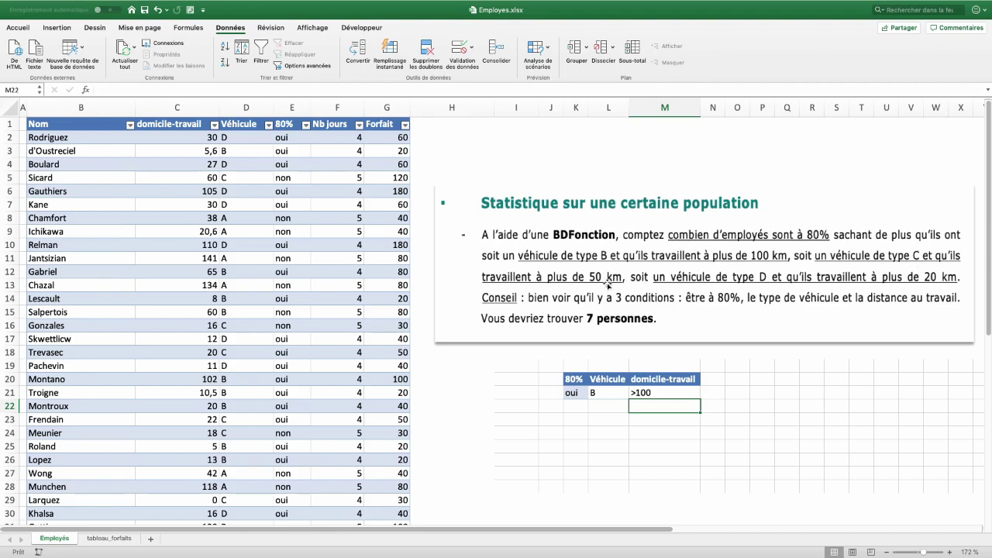
{"action": "left_click", "coordinate": [575, 406]}
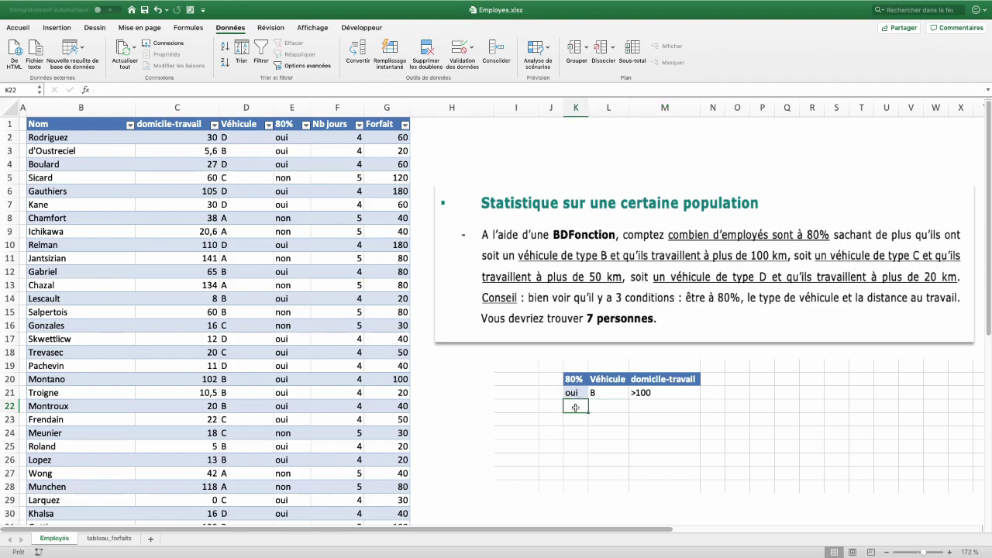
{"action": "type", "text": "oui"}
{"action": "key", "text": "Return"}
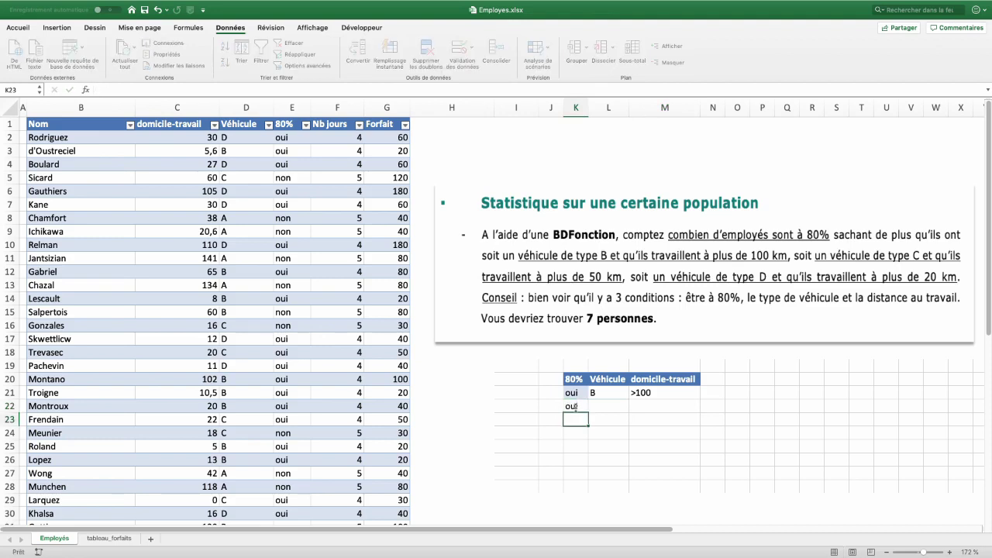
{"action": "left_click", "coordinate": [605, 407]}
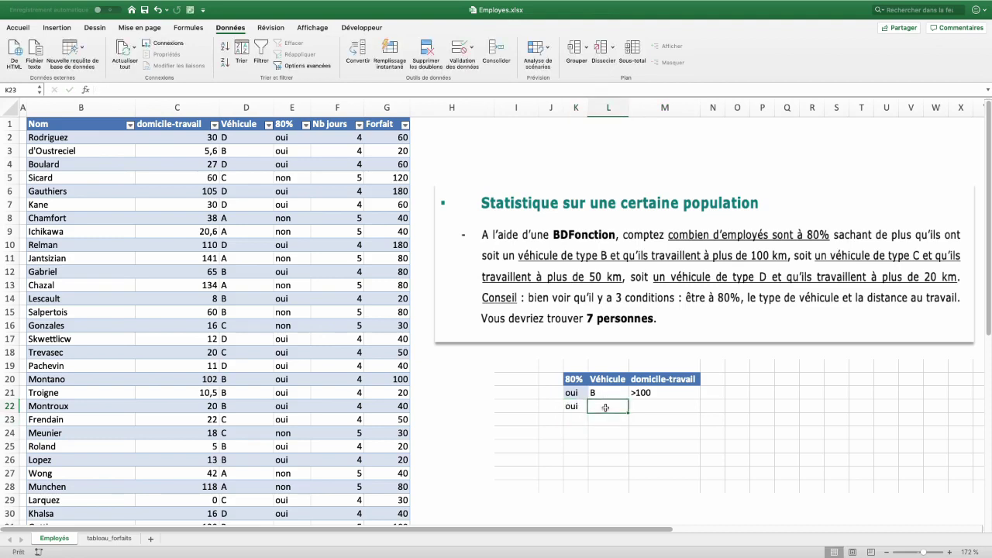
{"action": "type", "text": "C"}
{"action": "left_click", "coordinate": [674, 407]}
{"action": "type", "text": ">50"}
{"action": "key", "text": "Return"}
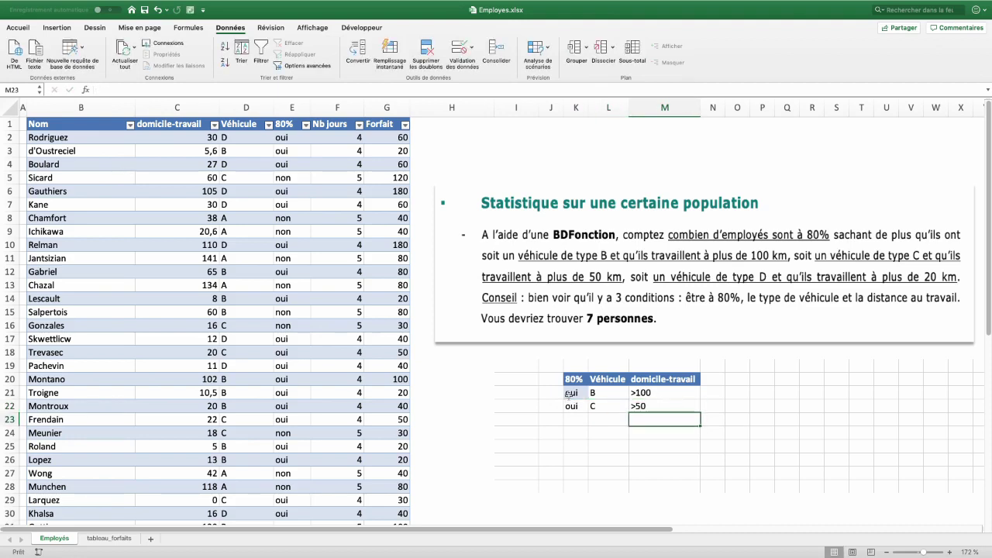
{"action": "left_click_drag", "start_coordinate": [571, 393], "coordinate": [571, 407]}
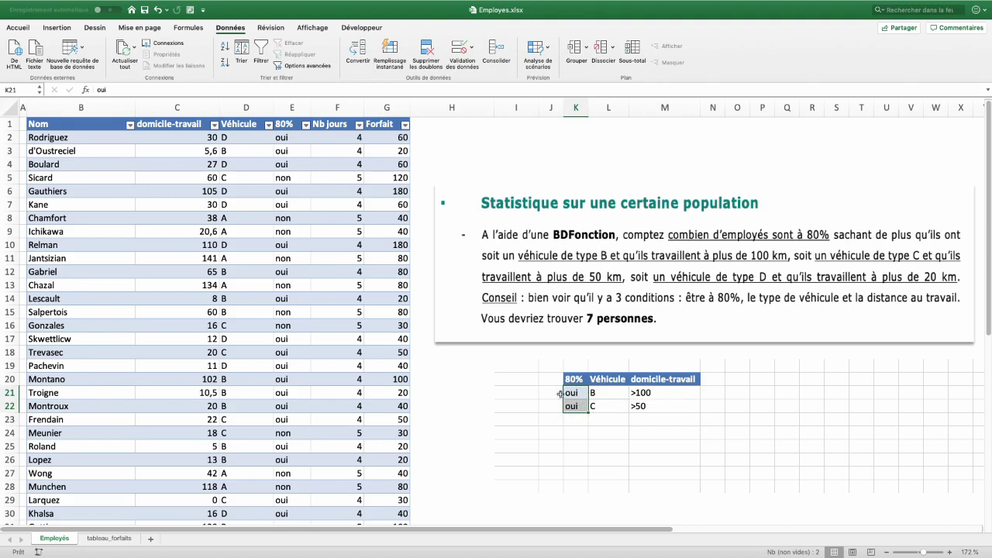
{"action": "left_click_drag", "start_coordinate": [573, 394], "coordinate": [656, 394]}
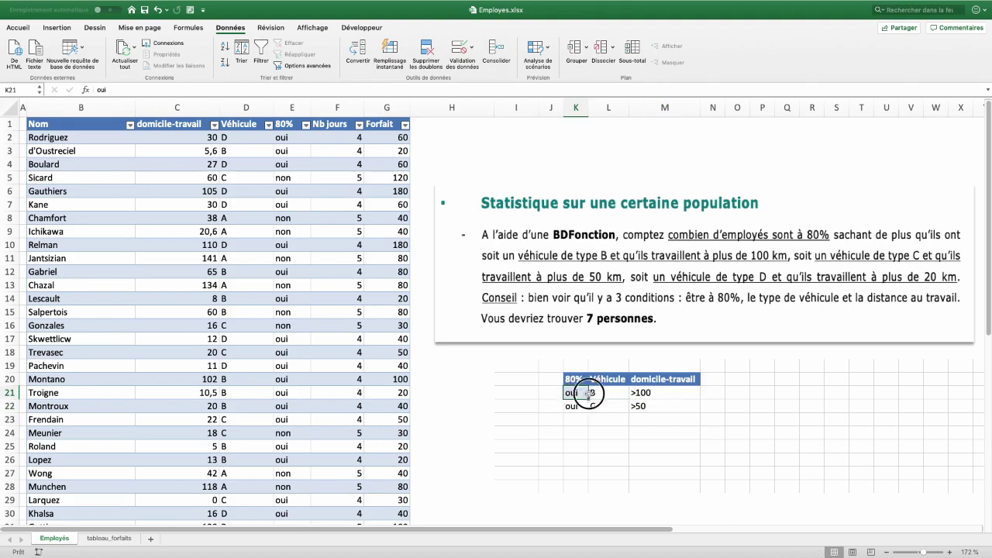
{"action": "left_click_drag", "start_coordinate": [572, 406], "coordinate": [639, 408]}
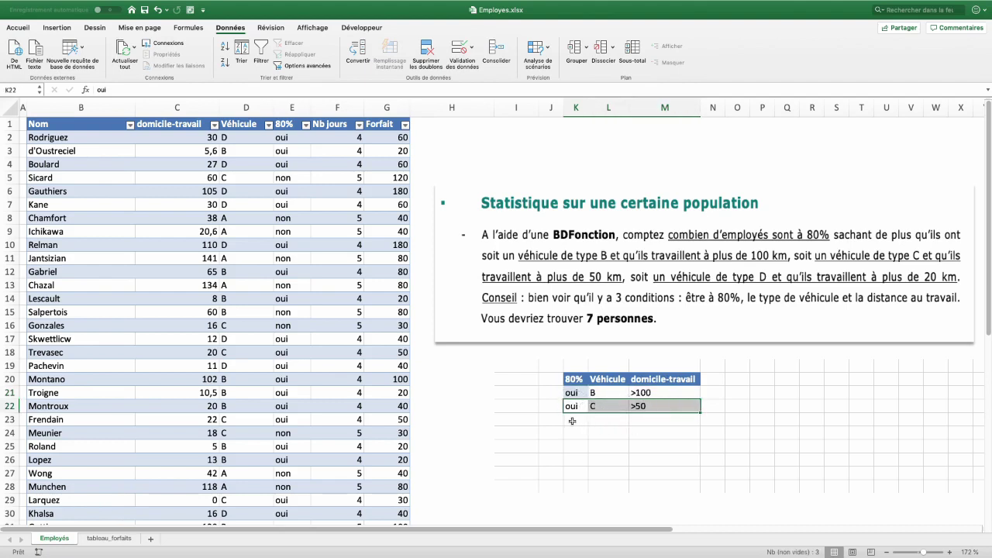
Add the third criteria row oui, D, >20 and select the block K20:M23.
{"action": "left_click", "coordinate": [572, 421]}
{"action": "type", "text": "oui"}
{"action": "key", "text": "Tab"}
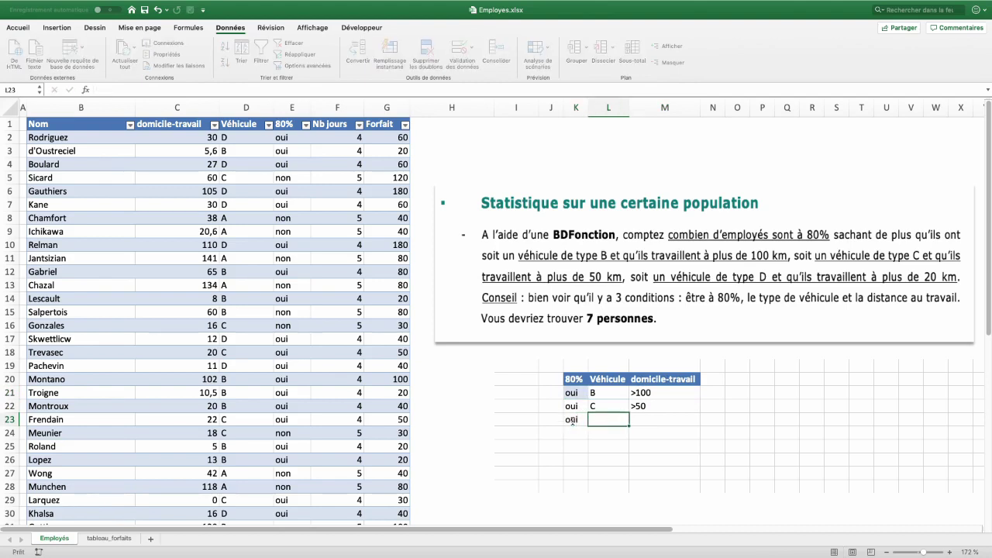
{"action": "type", "text": "D"}
{"action": "key", "text": "Tab"}
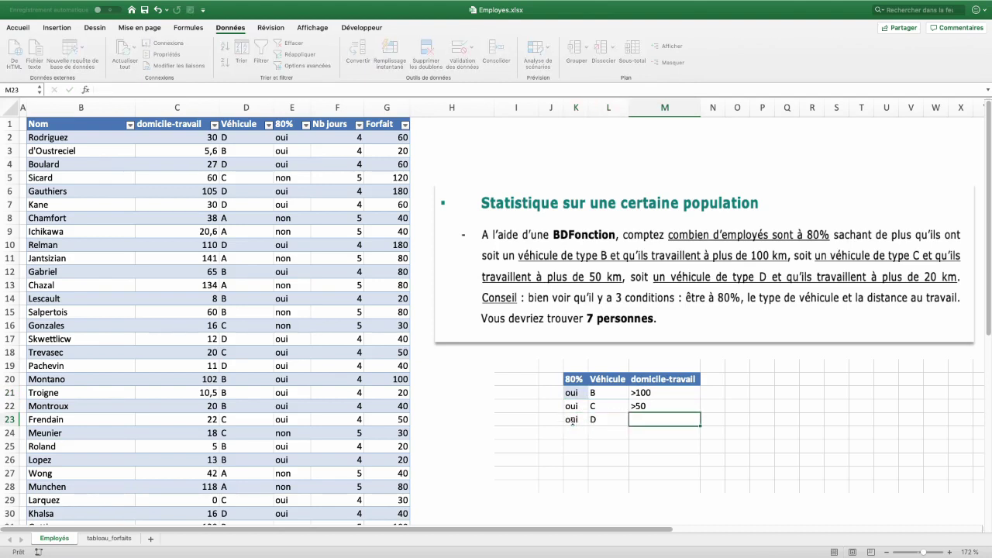
{"action": "type", "text": ">20"}
{"action": "key", "text": "Return"}
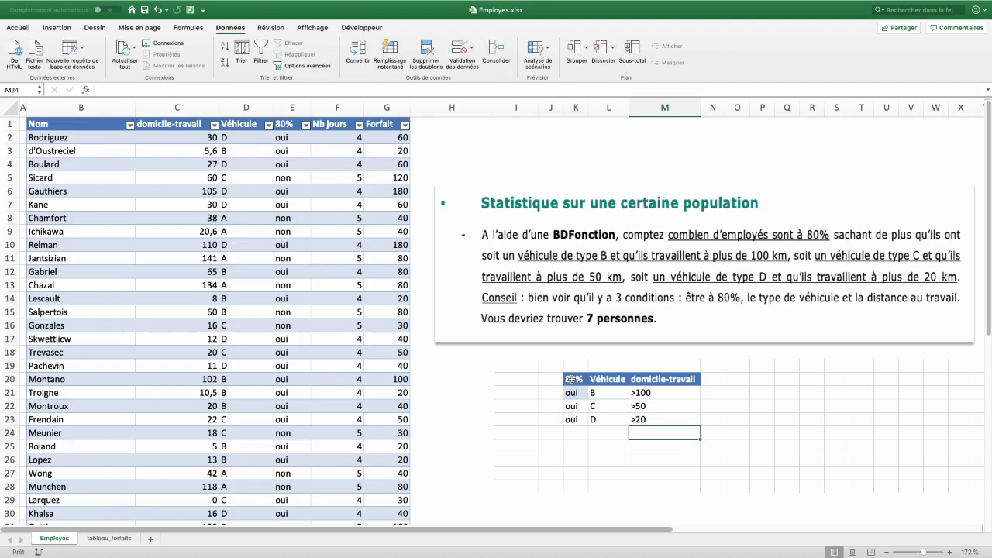
{"action": "left_click_drag", "start_coordinate": [570, 379], "coordinate": [656, 396]}
{"action": "left_click_drag", "start_coordinate": [657, 419], "coordinate": [656, 419]}
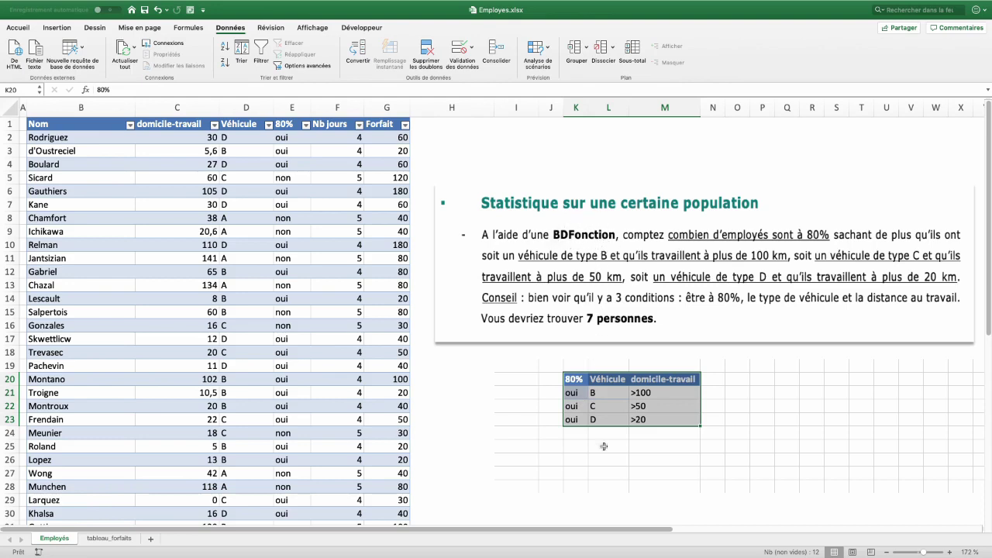
{"action": "left_click", "coordinate": [653, 448]}
Insert BDNBVAL into M25 via Insérer une fonction, choosing it over BDNB after comparing descriptions.
{"action": "left_click", "coordinate": [191, 29]}
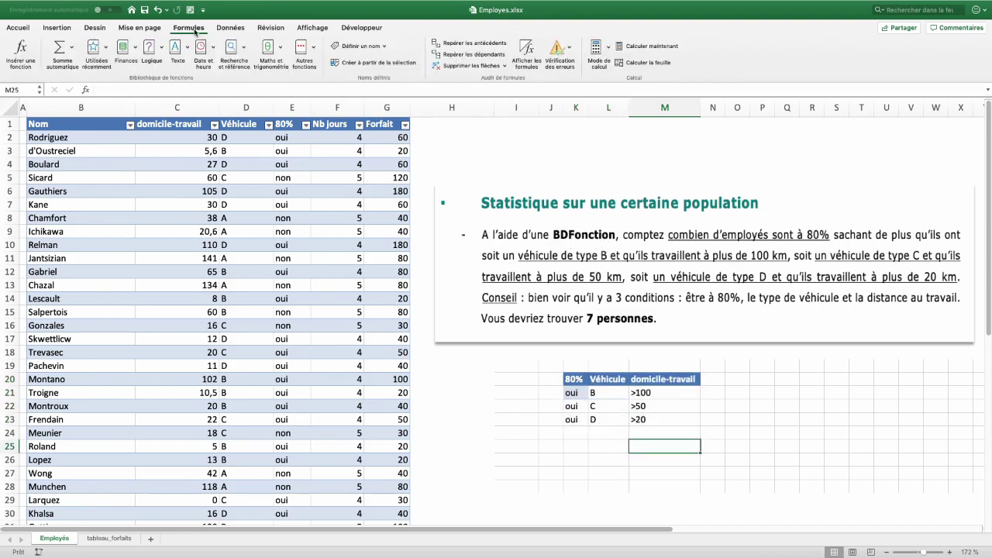
{"action": "left_click", "coordinate": [21, 55]}
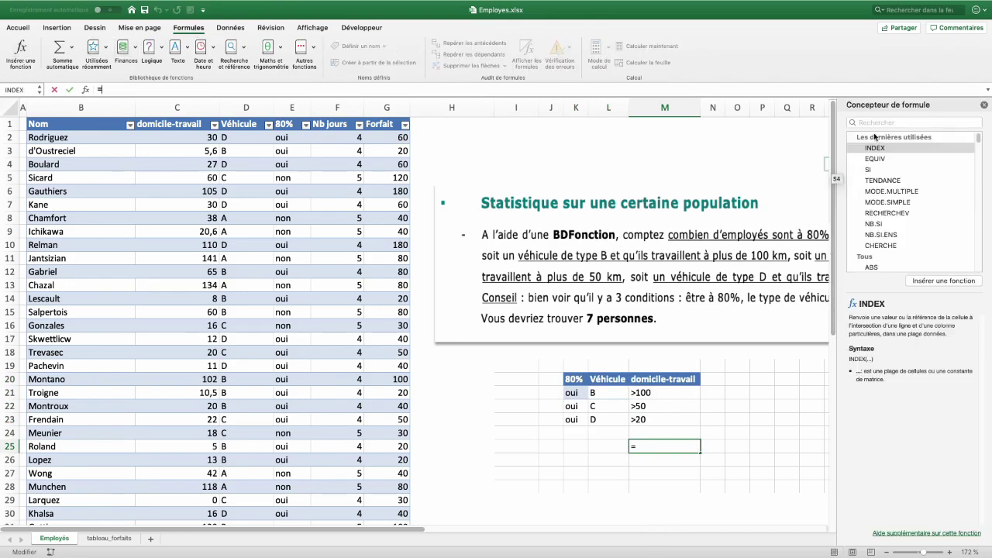
{"action": "left_click_drag", "start_coordinate": [979, 140], "coordinate": [980, 145]}
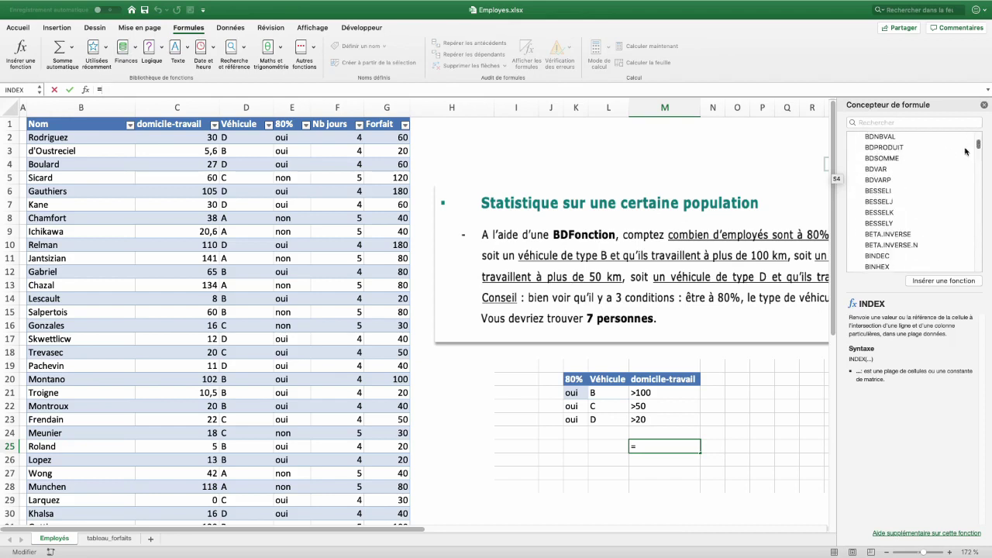
{"action": "scroll", "coordinate": [895, 155], "scroll_direction": "up", "scroll_amount": 1}
{"action": "scroll", "coordinate": [894, 155], "scroll_direction": "up", "scroll_amount": 2}
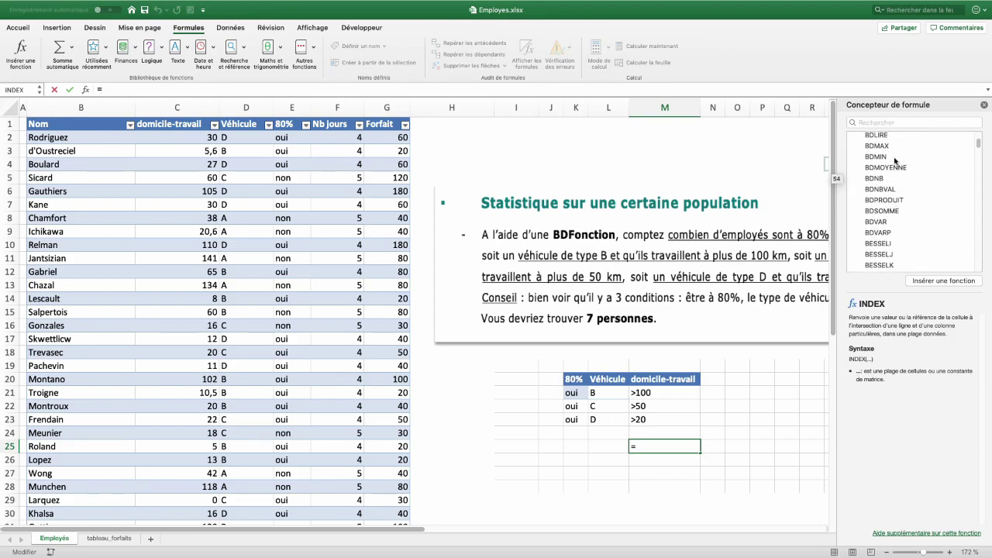
{"action": "scroll", "coordinate": [888, 167], "scroll_direction": "up", "scroll_amount": 3}
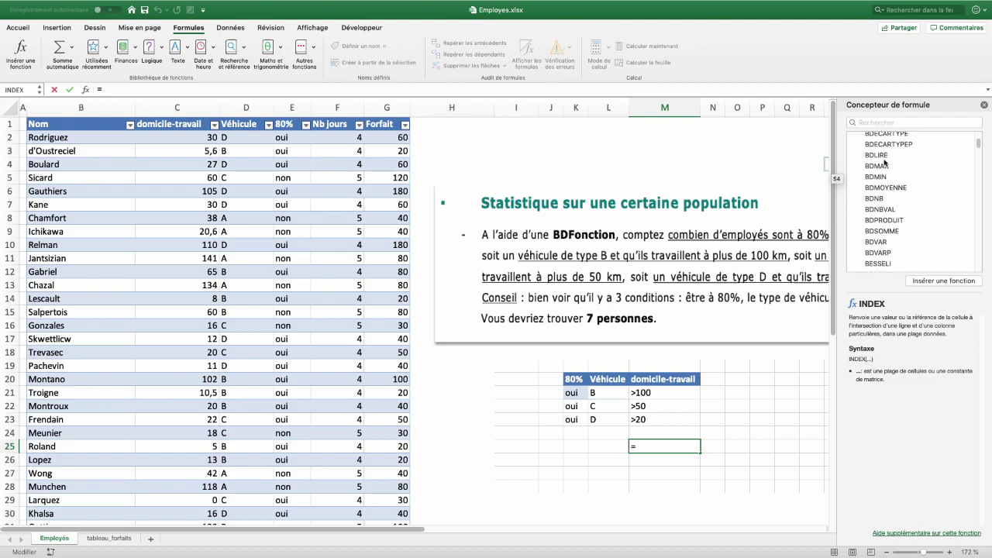
{"action": "left_click", "coordinate": [880, 202]}
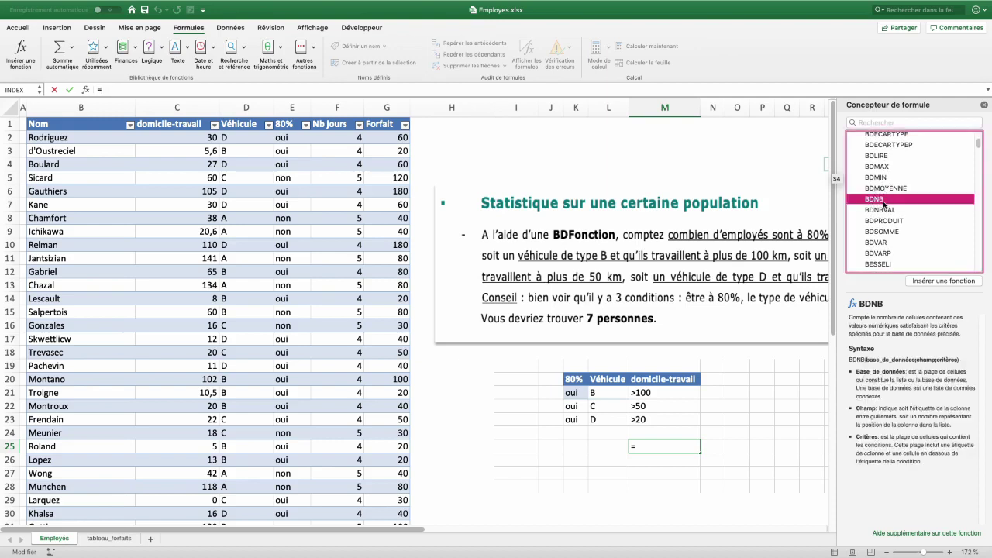
{"action": "left_click", "coordinate": [885, 211]}
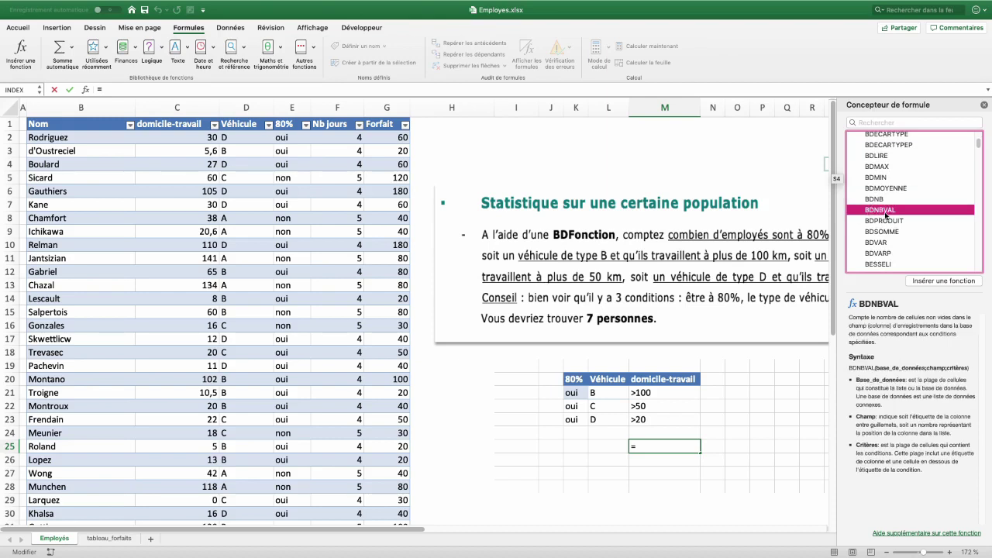
{"action": "left_click", "coordinate": [880, 201]}
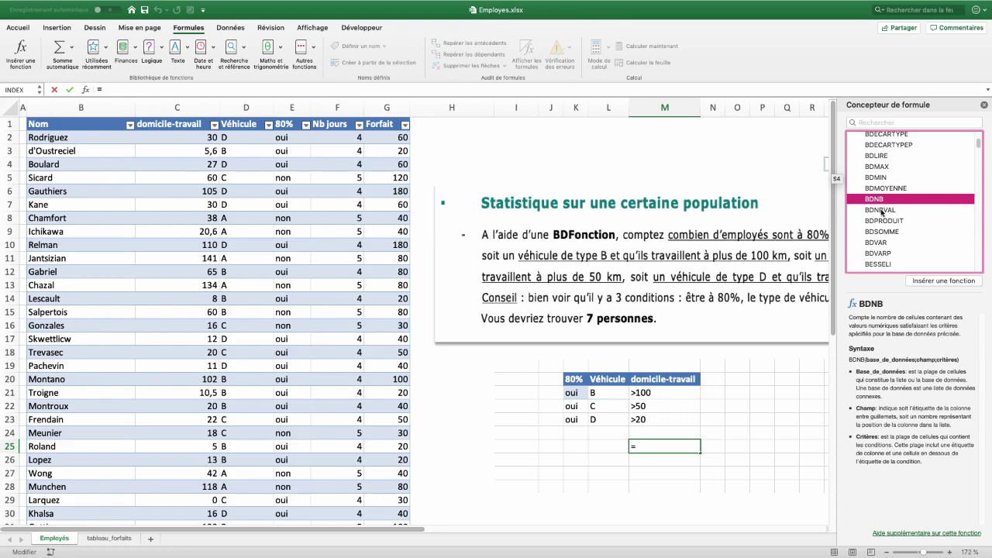
{"action": "left_click", "coordinate": [881, 211]}
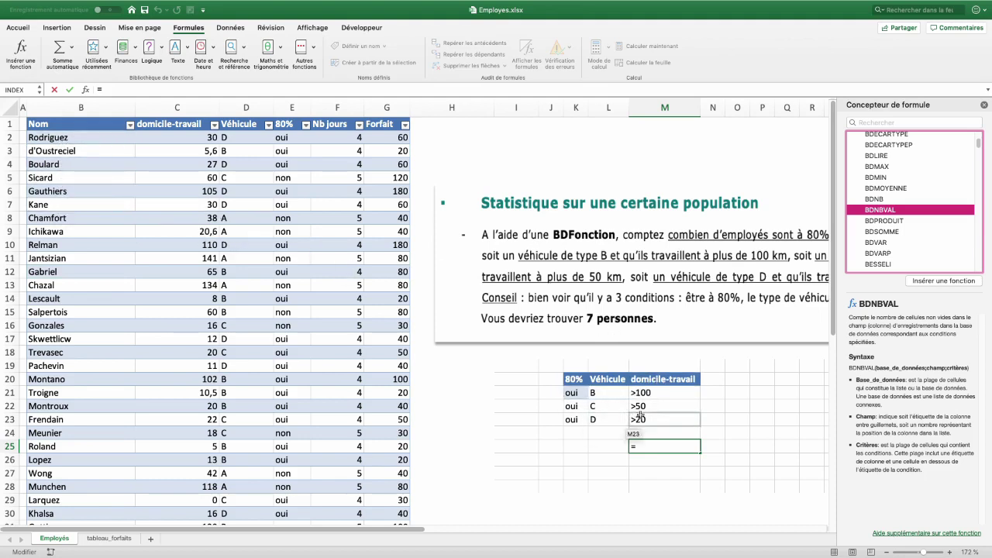
{"action": "double_click", "coordinate": [877, 211]}
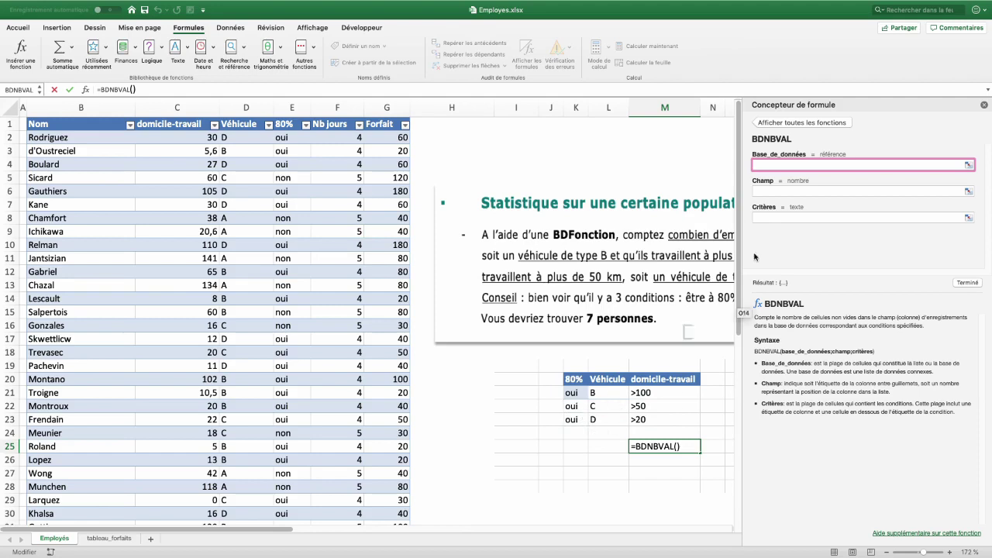
Set the BDNBVAL criteria argument to the range K20:M23.
{"action": "left_click", "coordinate": [768, 219]}
{"action": "mouse_move", "coordinate": [573, 379]}
{"action": "left_mouse_down"}
{"action": "mouse_move", "coordinate": [613, 382]}
{"action": "mouse_move", "coordinate": [660, 421]}
{"action": "left_mouse_up"}
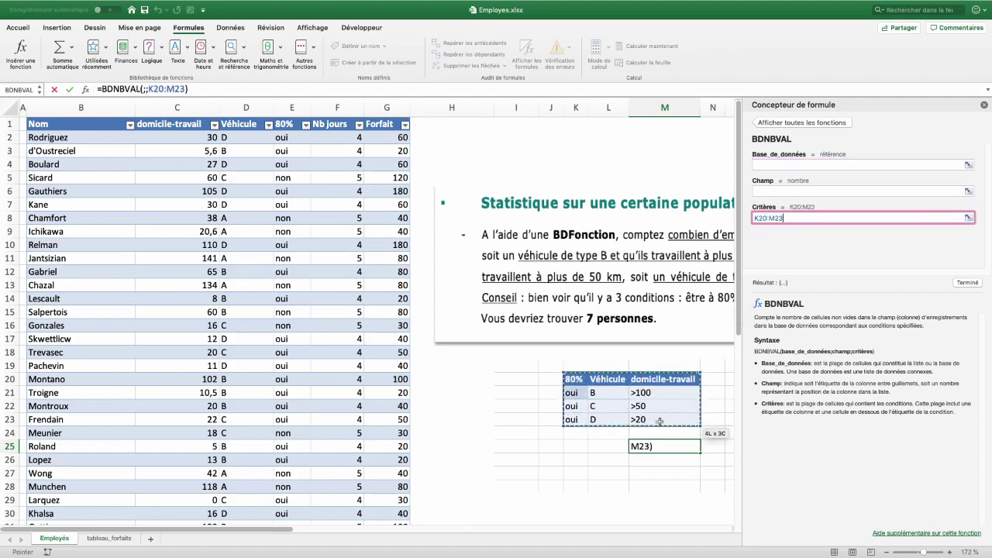
{"action": "left_click", "coordinate": [763, 165]}
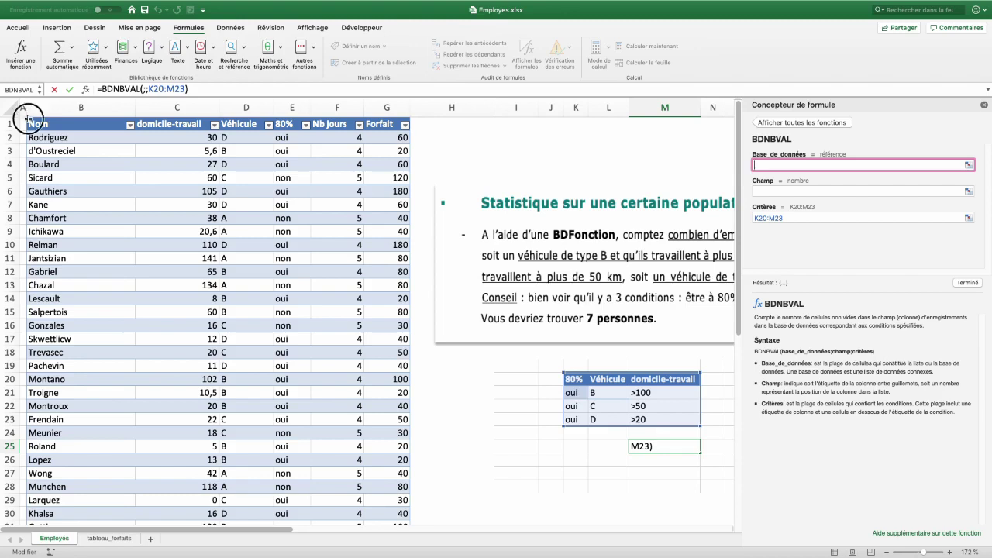
Use the whole employee table with headers, data[#Tout], as the database, previewing a count of 7.
{"action": "left_click", "coordinate": [27, 119]}
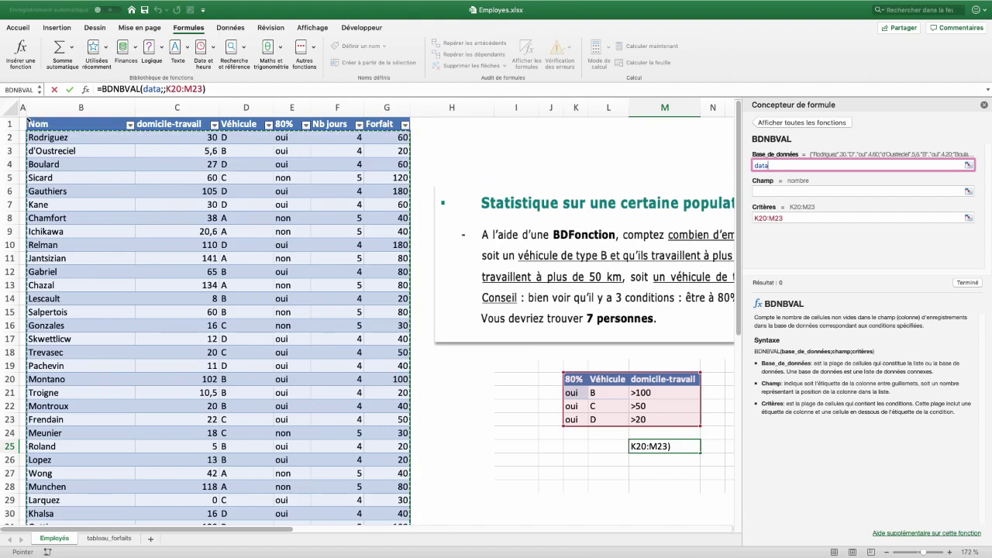
{"action": "left_click", "coordinate": [27, 122]}
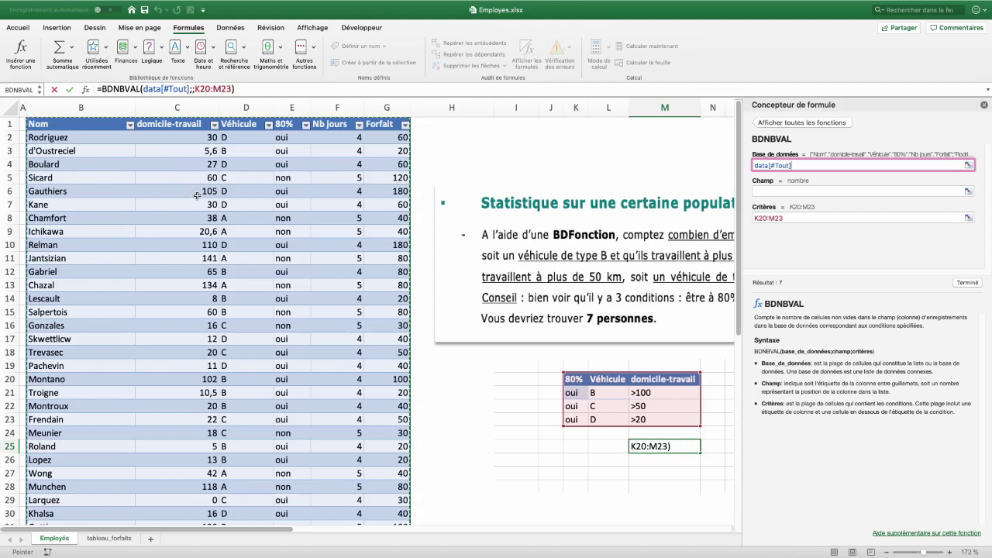
{"action": "left_click", "coordinate": [770, 191]}
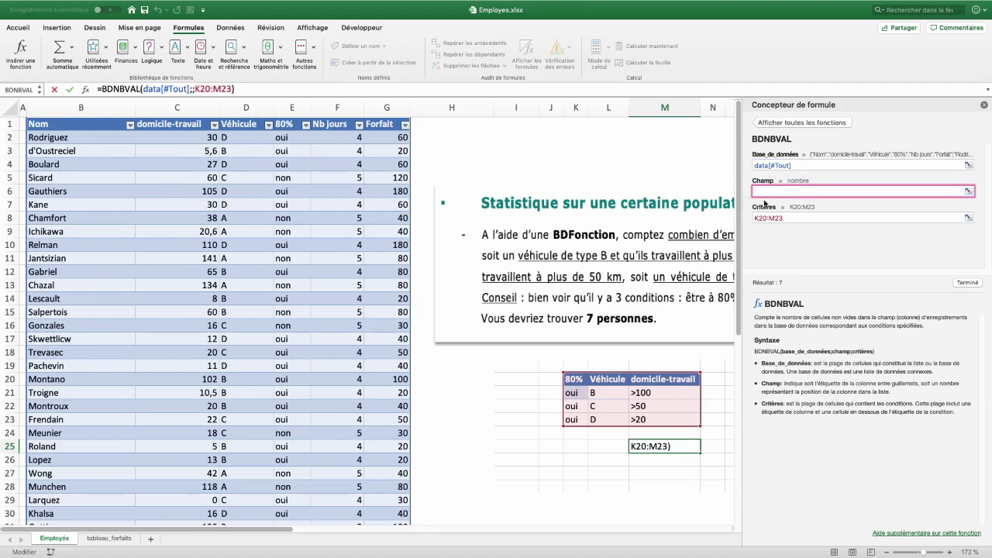
Set Nom as the BDNBVAL field with criteria K20:M23 so M25 returns 7.
{"action": "left_click", "coordinate": [63, 125]}
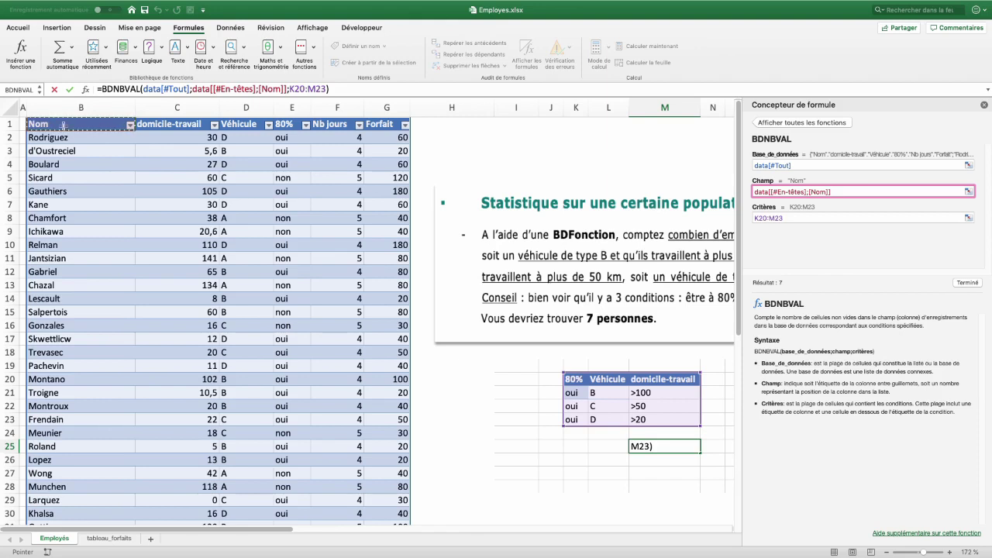
{"action": "left_click", "coordinate": [237, 124]}
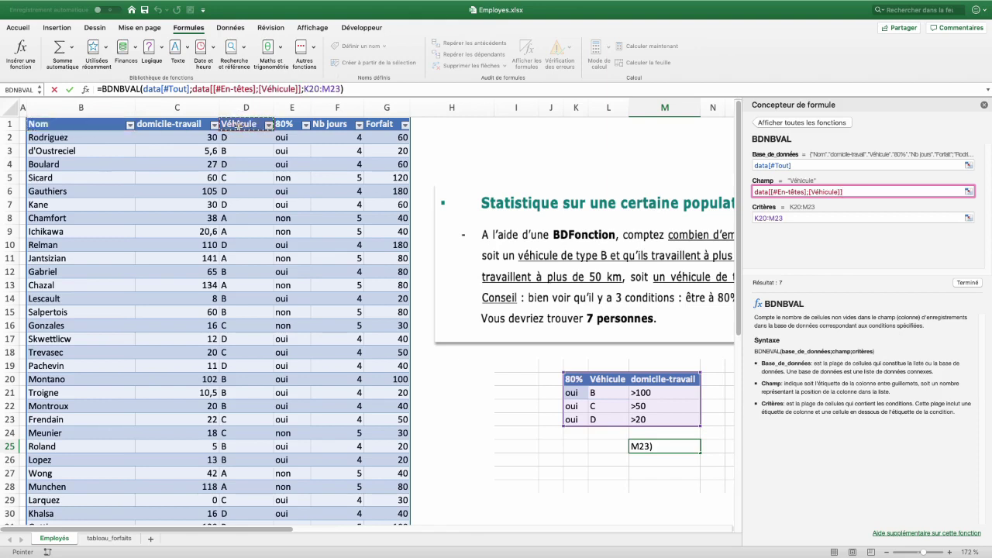
{"action": "left_click", "coordinate": [56, 124]}
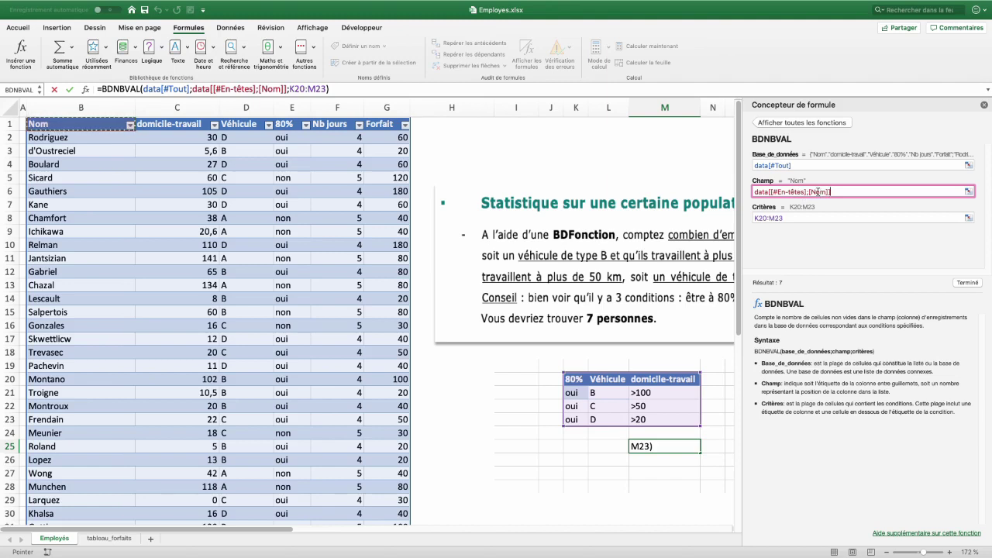
{"action": "left_click", "coordinate": [967, 283]}
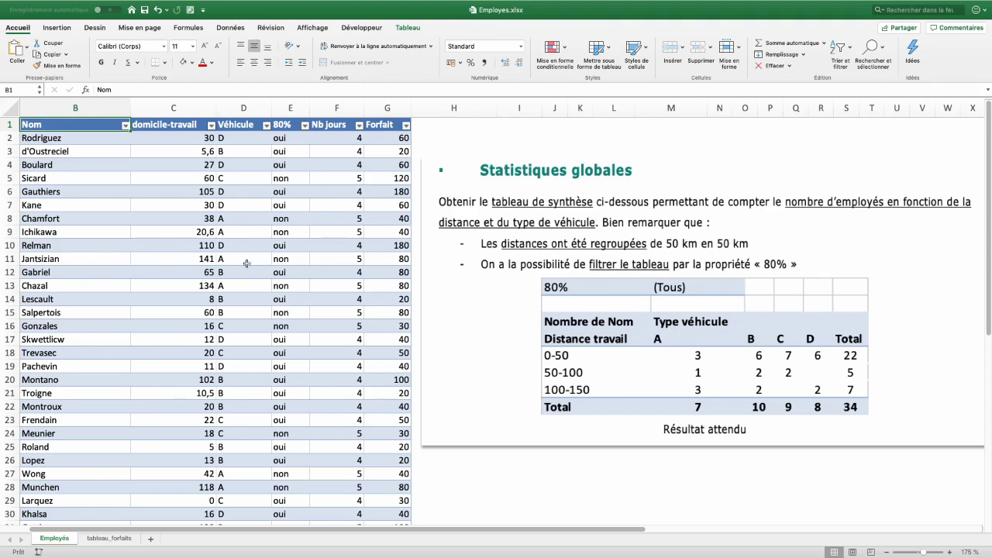
Insert a pivot table from the employee data table on a new worksheet.
{"action": "left_click", "coordinate": [246, 260]}
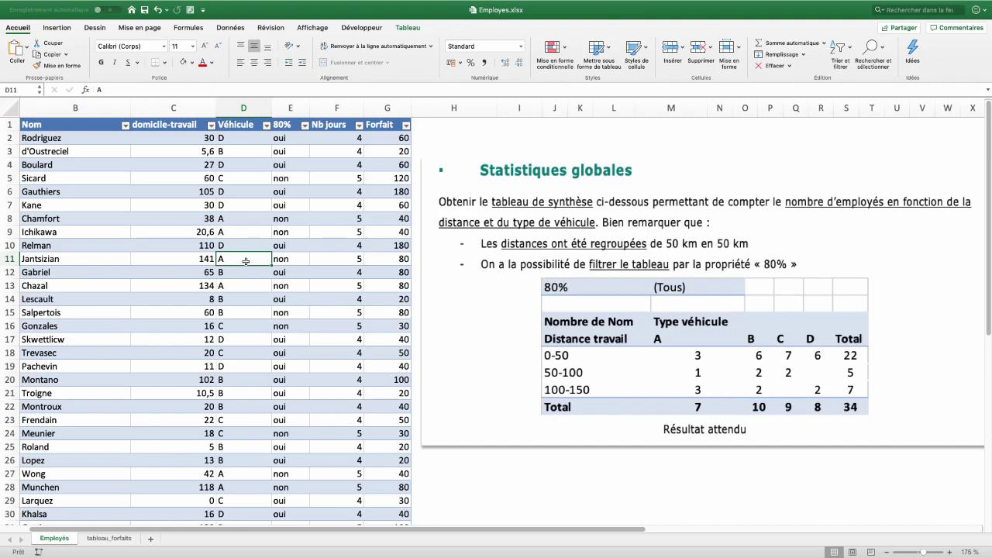
{"action": "left_click", "coordinate": [62, 29]}
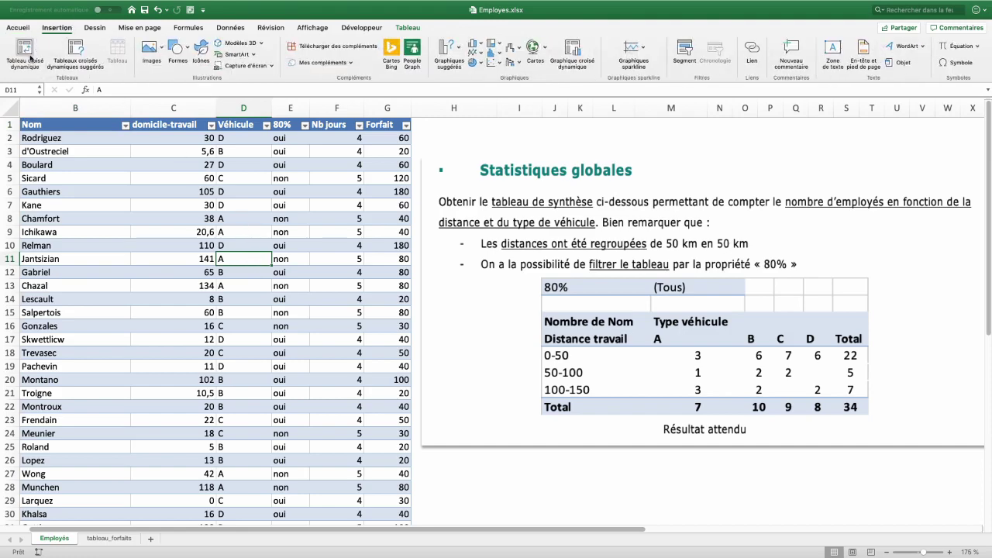
{"action": "left_click", "coordinate": [30, 59]}
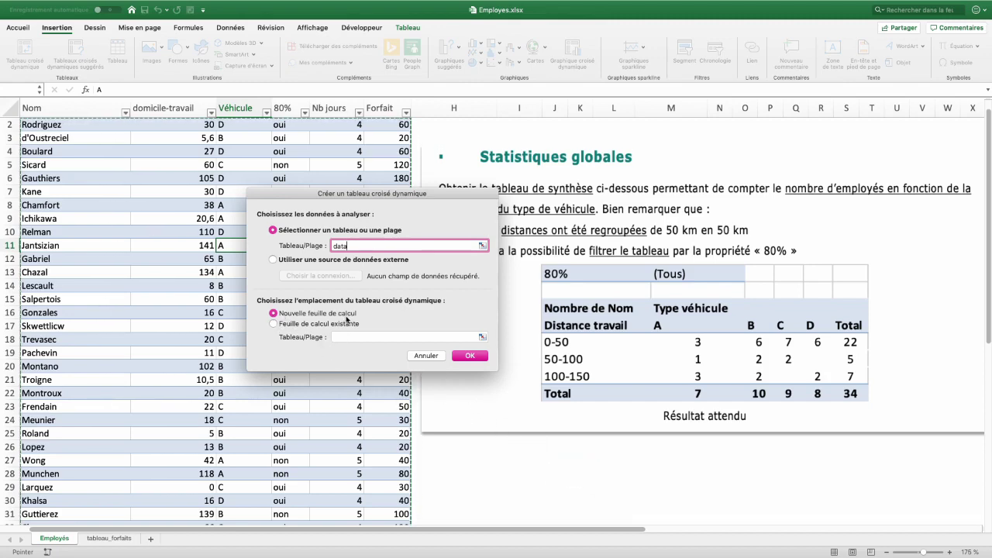
{"action": "left_click", "coordinate": [471, 356]}
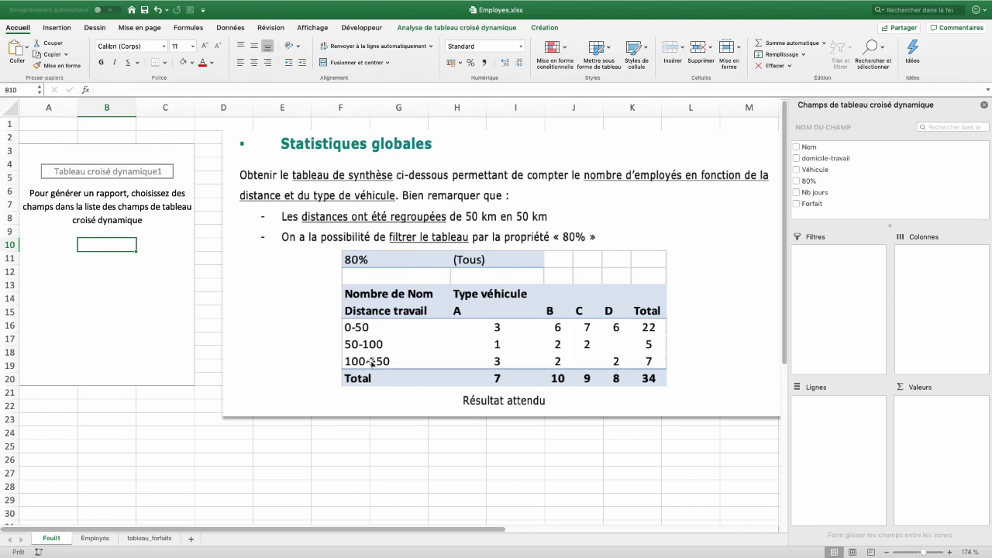
Place domicile-travail in rows, Véhicule in columns and count of Nom in values; begin moving 80% toward Filtres.
{"action": "left_click_drag", "start_coordinate": [815, 161], "coordinate": [845, 427]}
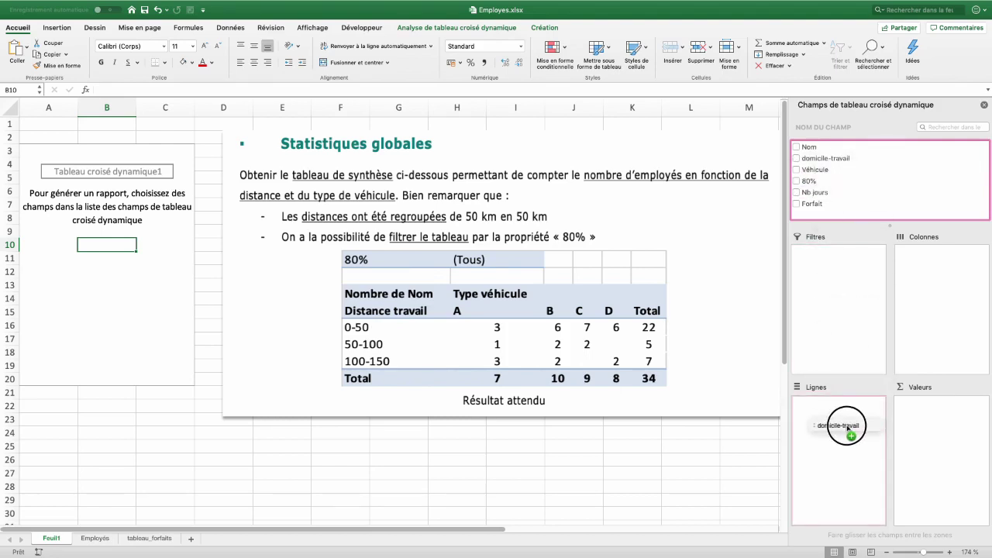
{"action": "left_click_drag", "start_coordinate": [845, 426], "coordinate": [845, 426]}
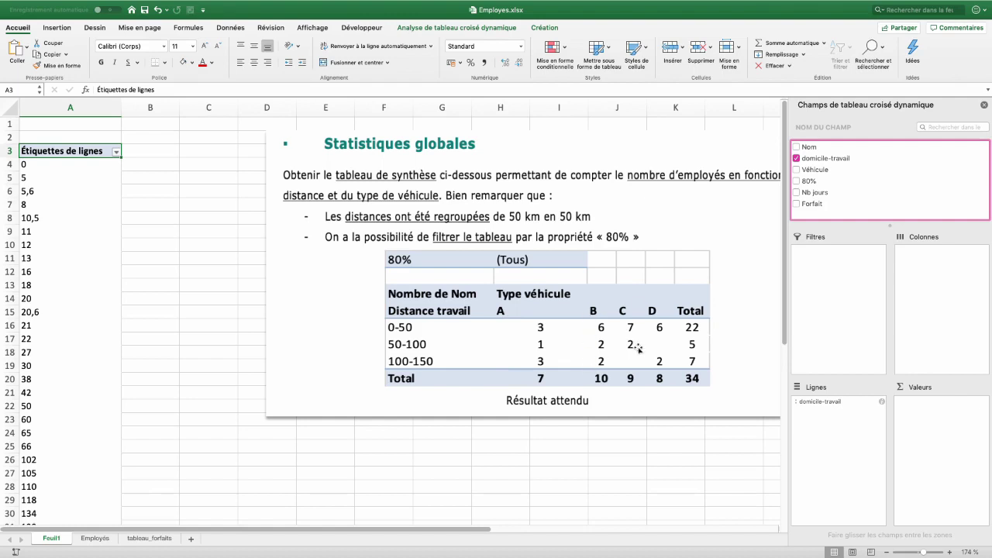
{"action": "mouse_move", "coordinate": [816, 171]}
{"action": "left_mouse_down"}
{"action": "mouse_move", "coordinate": [919, 200]}
{"action": "mouse_move", "coordinate": [926, 278]}
{"action": "left_mouse_up"}
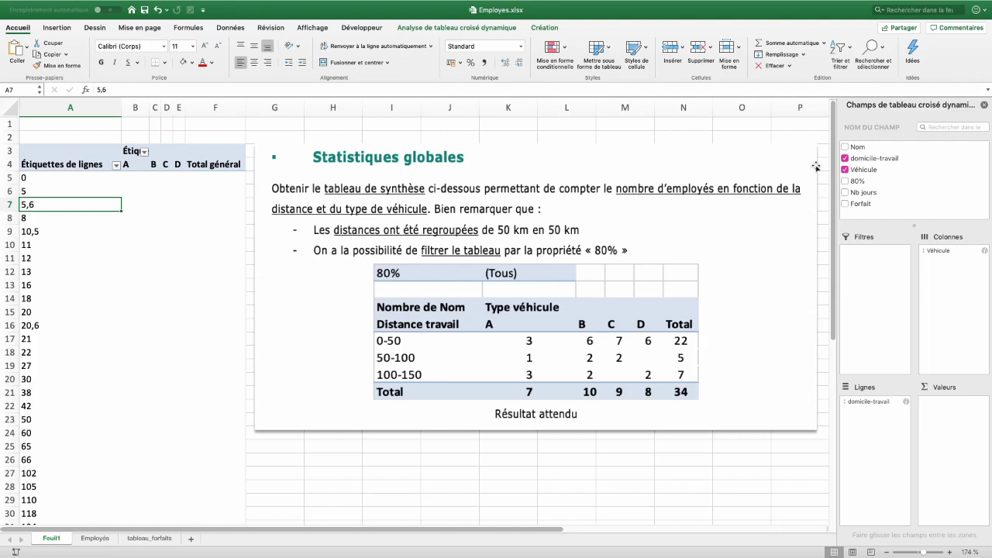
{"action": "left_click_drag", "start_coordinate": [856, 149], "coordinate": [942, 421]}
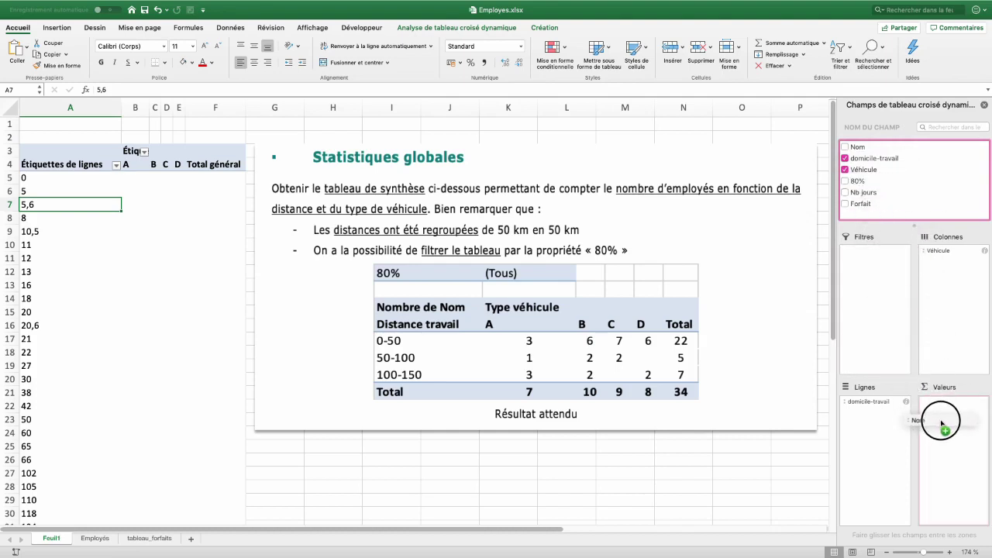
{"action": "left_click_drag", "start_coordinate": [942, 422], "coordinate": [945, 428]}
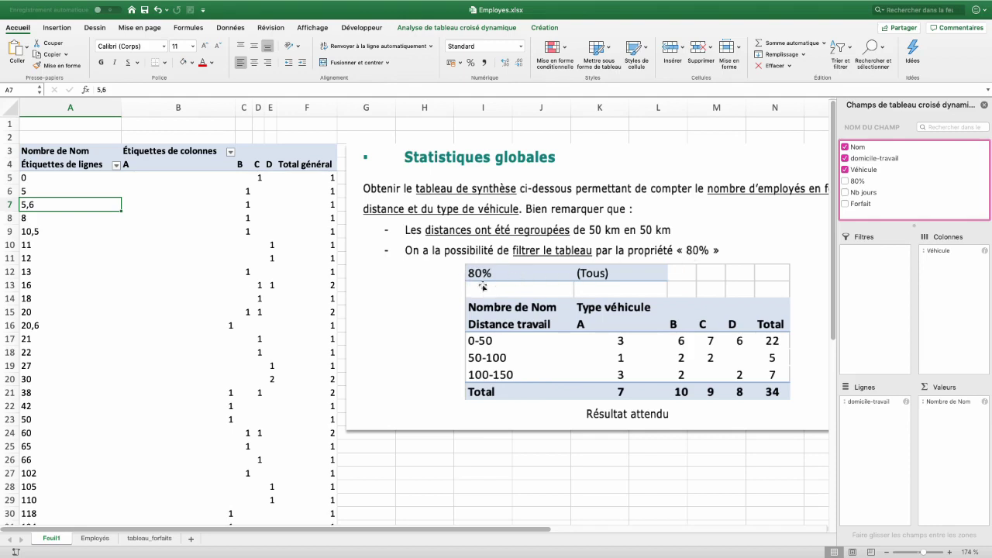
{"action": "left_click_drag", "start_coordinate": [858, 181], "coordinate": [874, 193]}
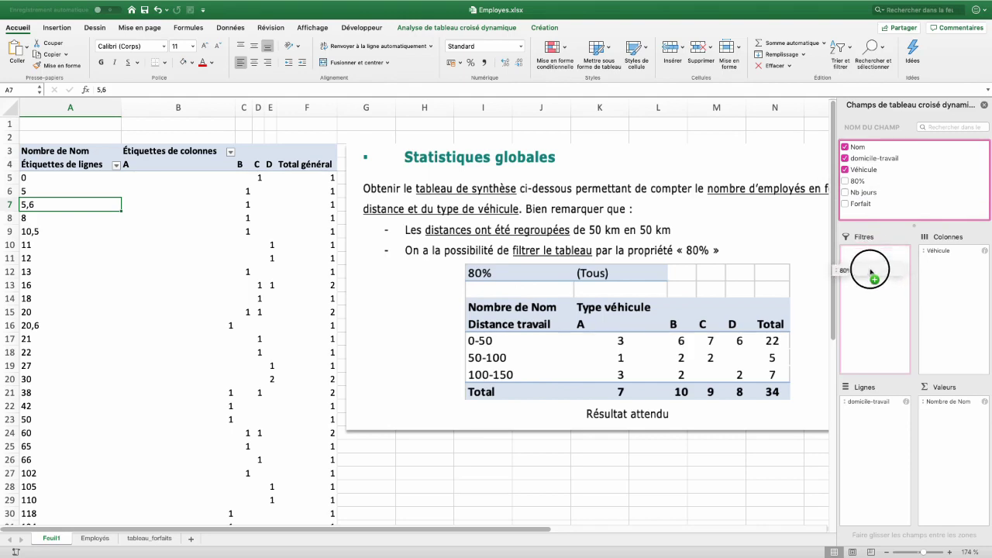
Add 80% as a report filter, test unchecking non, then restore it to (Tous).
{"action": "mouse_move", "coordinate": [873, 193]}
{"action": "left_mouse_down"}
{"action": "mouse_move", "coordinate": [871, 271]}
{"action": "mouse_move", "coordinate": [873, 259]}
{"action": "left_mouse_up"}
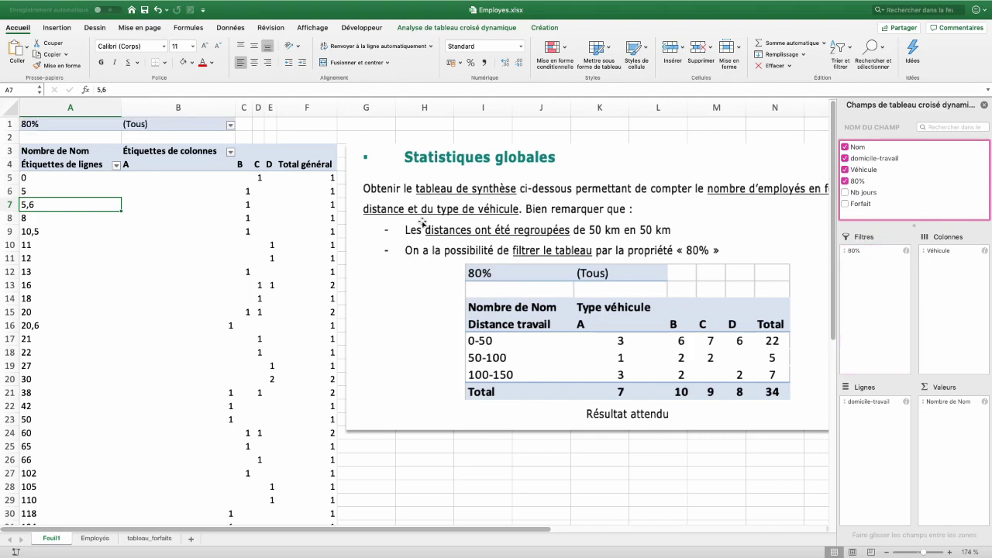
{"action": "left_click", "coordinate": [231, 127]}
{"action": "left_click", "coordinate": [260, 178]}
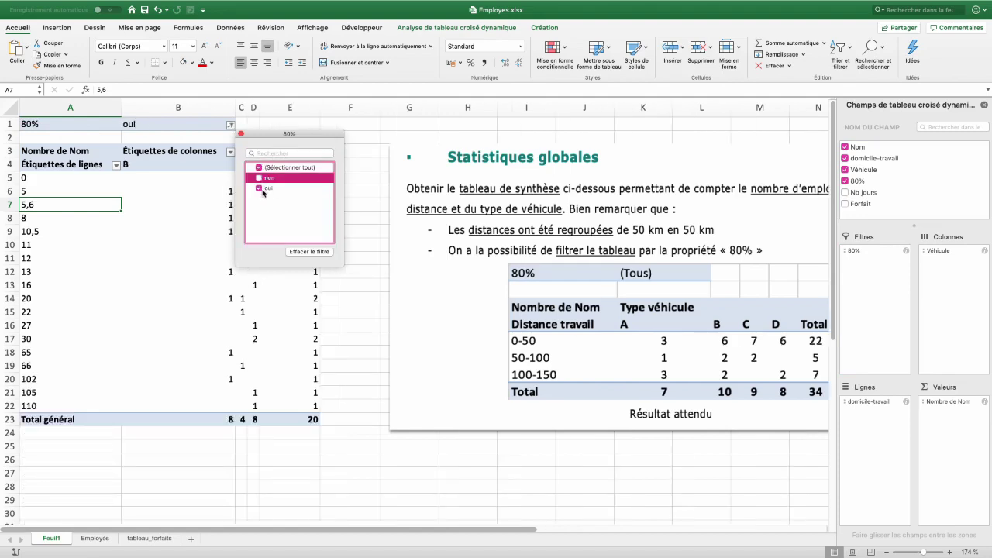
{"action": "left_click", "coordinate": [259, 178]}
{"action": "left_click", "coordinate": [44, 284]}
{"action": "key", "text": "Down"}
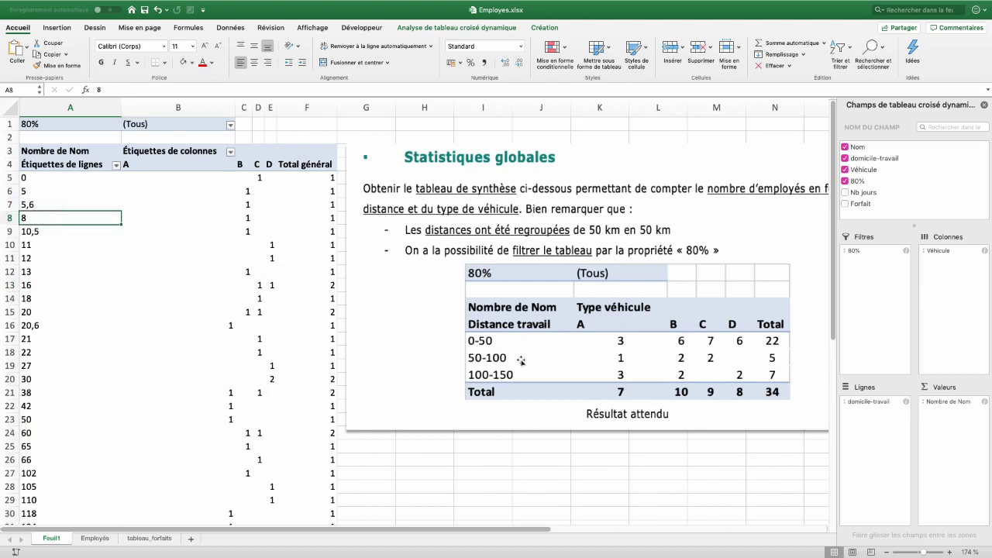
{"action": "left_click", "coordinate": [51, 261]}
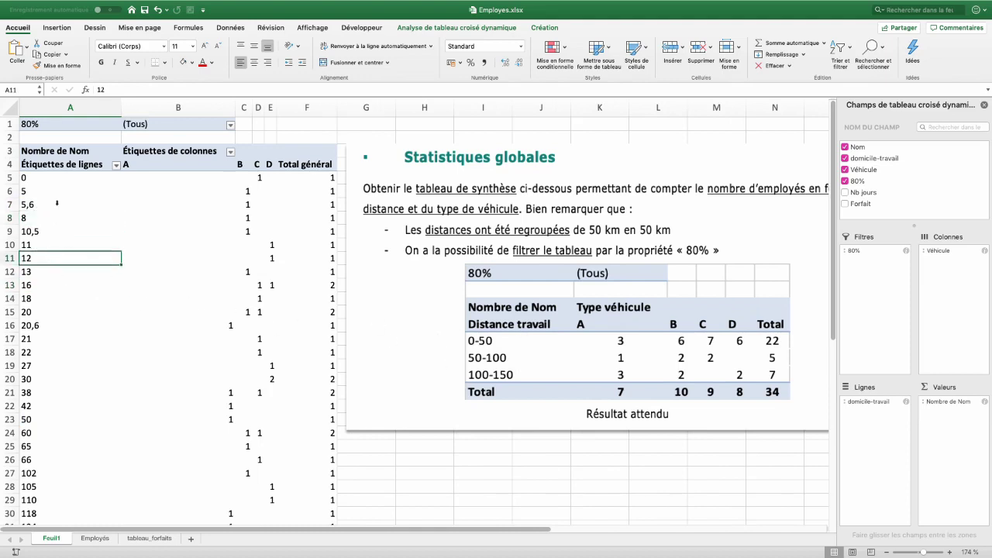
Group the distance rows into 50 km bands ending at 150: 0-50, 50-100, 100-150.
{"action": "right_click", "coordinate": [52, 257]}
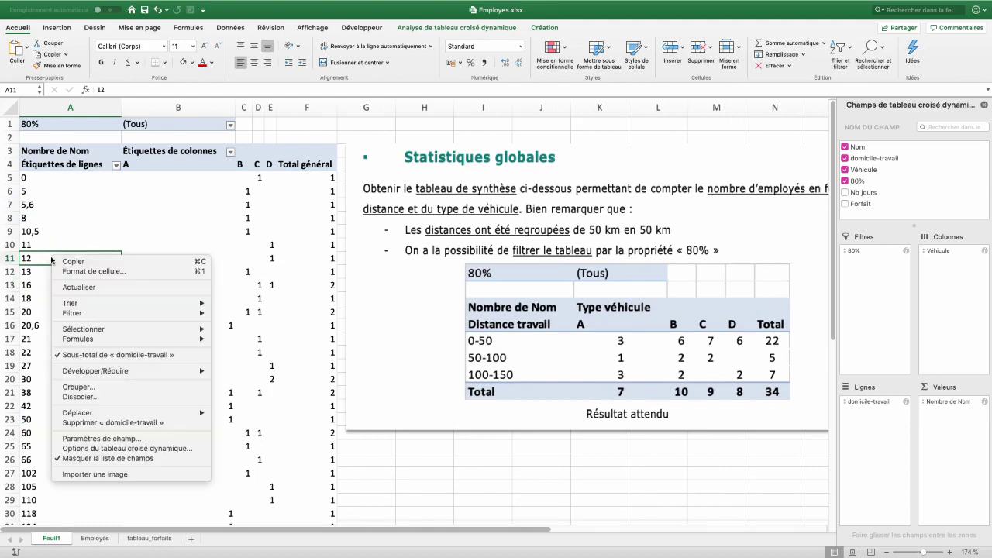
{"action": "left_click", "coordinate": [81, 386]}
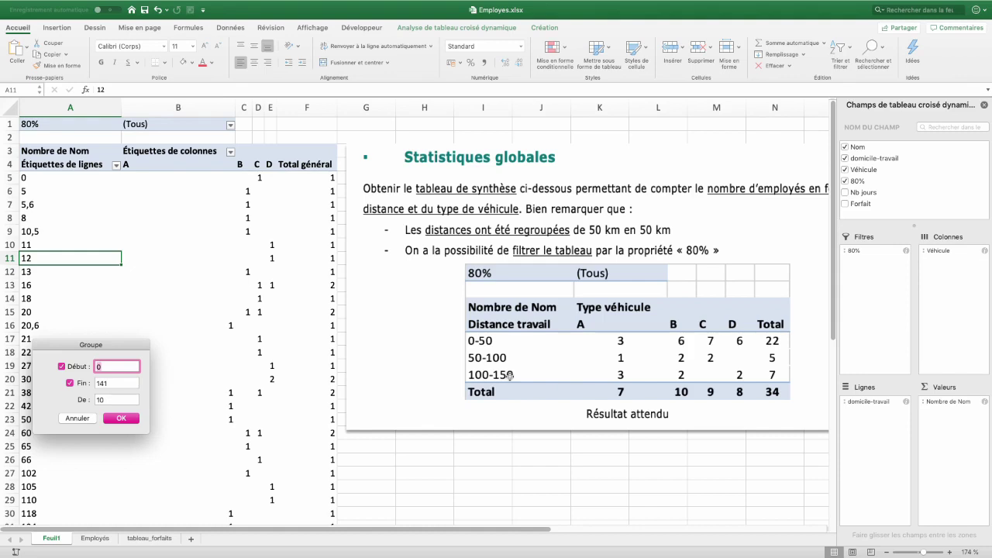
{"action": "key", "text": "Tab"}
{"action": "type", "text": "150"}
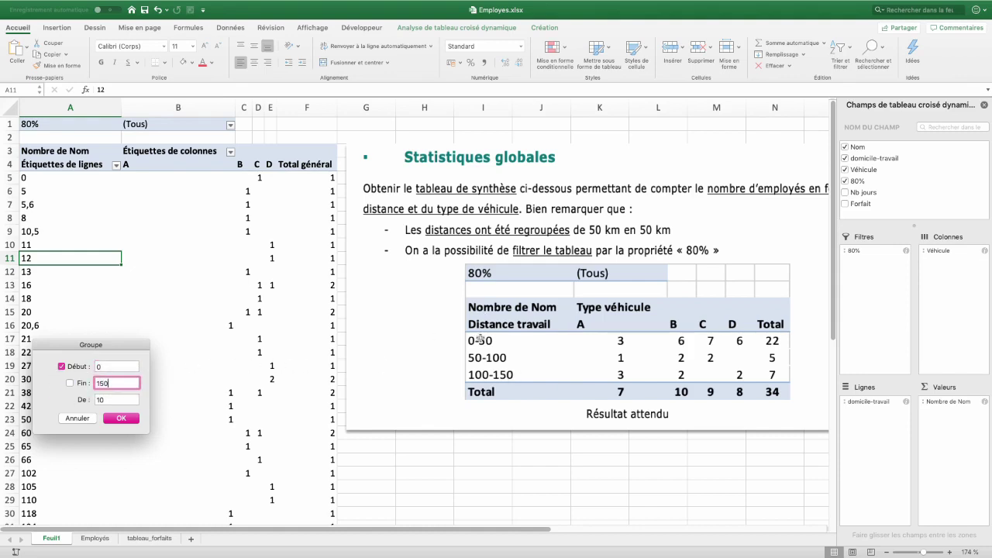
{"action": "key", "text": "Tab"}
{"action": "type", "text": "50"}
{"action": "left_click", "coordinate": [129, 418]}
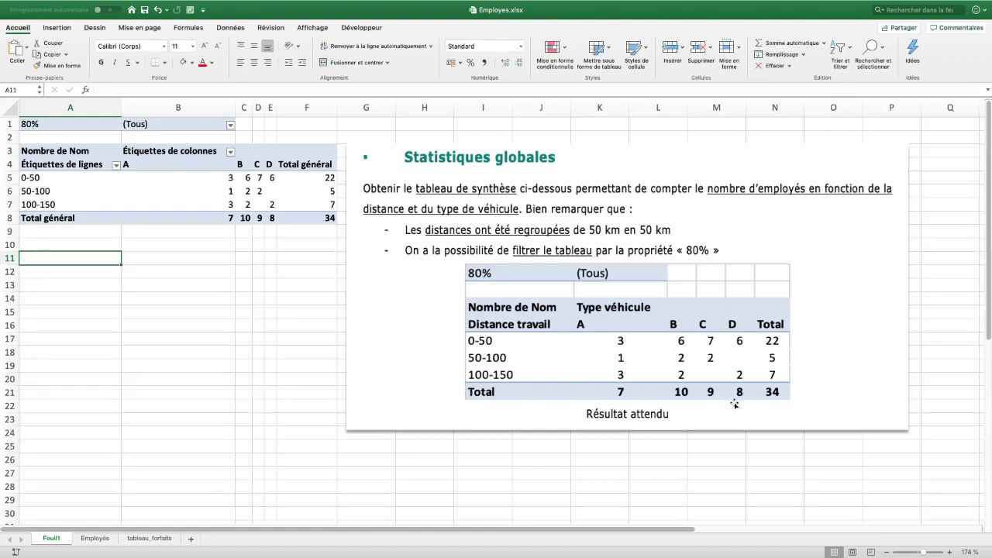
Rename the column header to 'Type véhicule' and enter 'Distance travail' as the row header.
{"action": "left_click", "coordinate": [141, 152]}
{"action": "type", "text": "Type"}
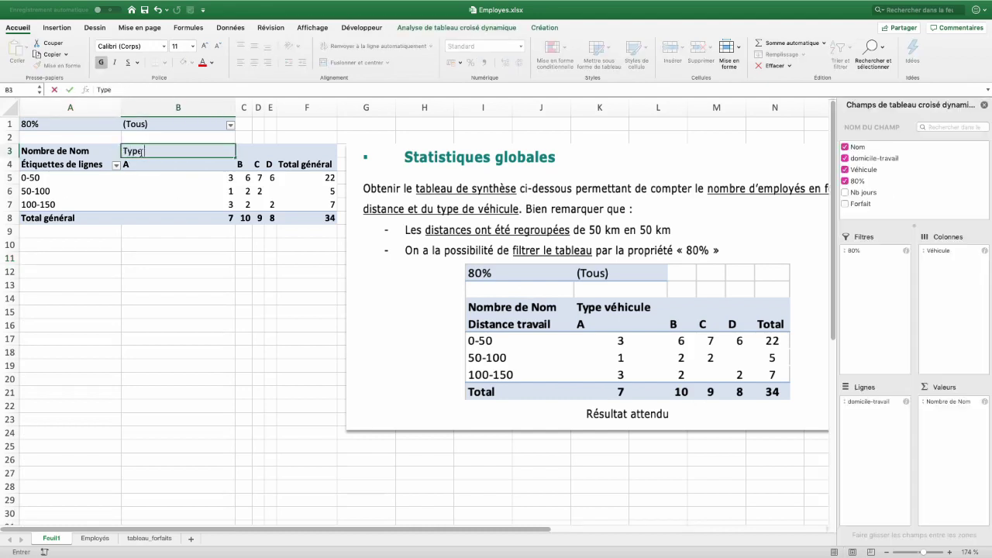
{"action": "type", "text": " véhicule"}
{"action": "key", "text": "Return"}
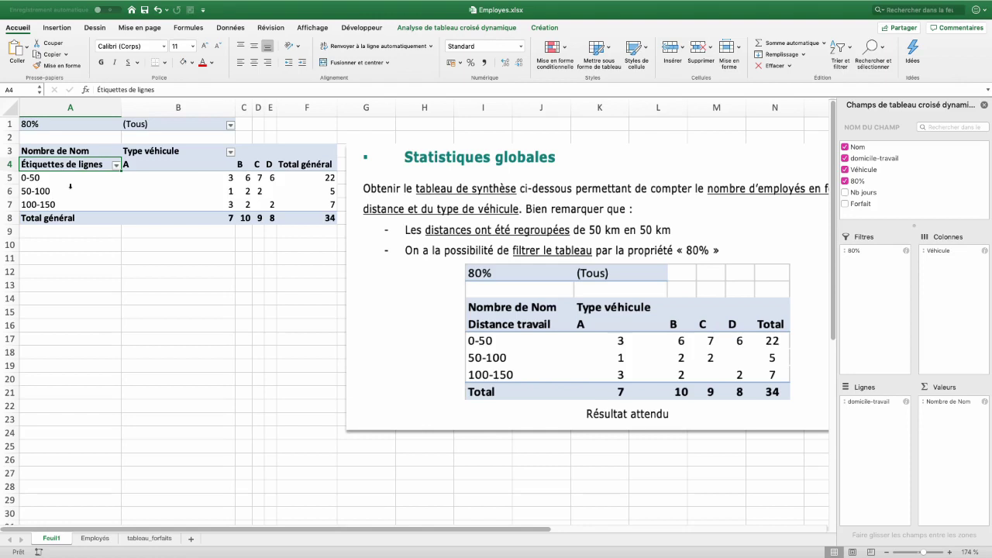
{"action": "type", "text": "Distance travail"}
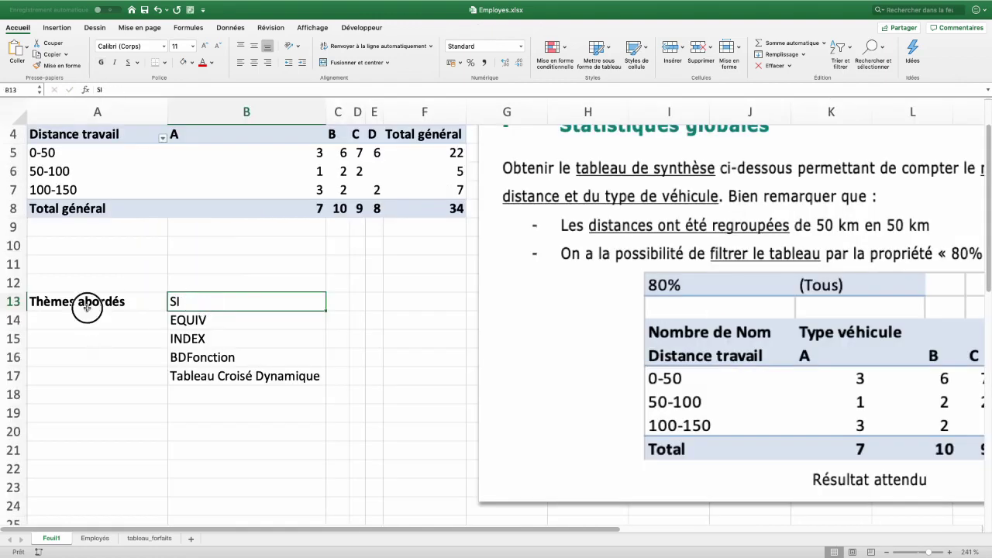
{"action": "left_click", "coordinate": [82, 304]}
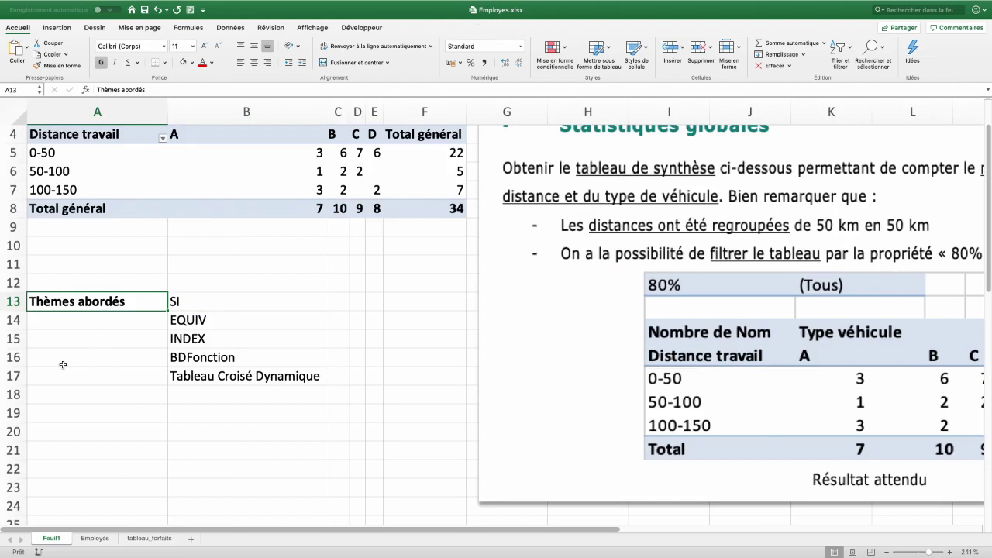
{"action": "left_click", "coordinate": [200, 304]}
{"action": "mouse_move", "coordinate": [224, 311]}
{"action": "left_mouse_down"}
{"action": "mouse_move", "coordinate": [213, 320]}
{"action": "mouse_move", "coordinate": [232, 357]}
{"action": "left_mouse_up"}
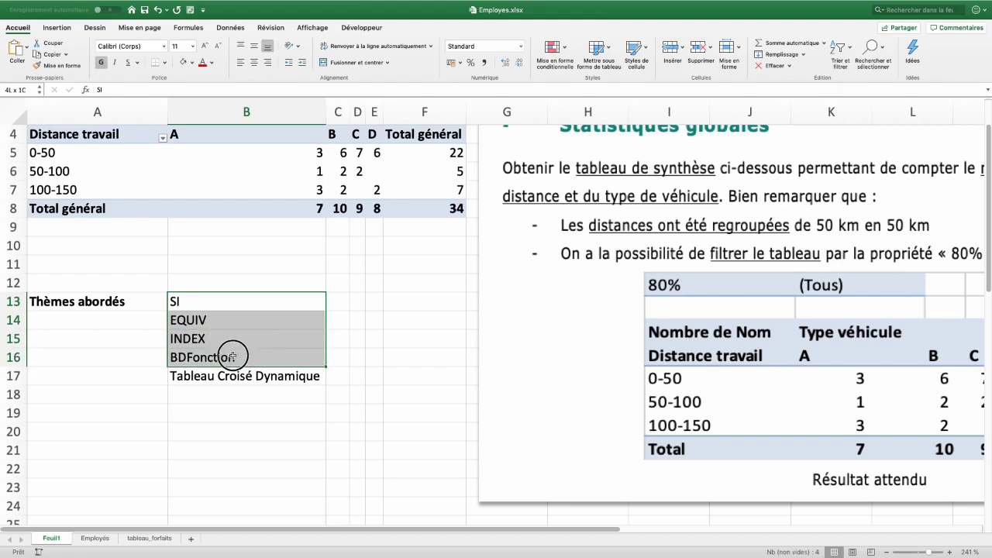
{"action": "left_click", "coordinate": [218, 378]}
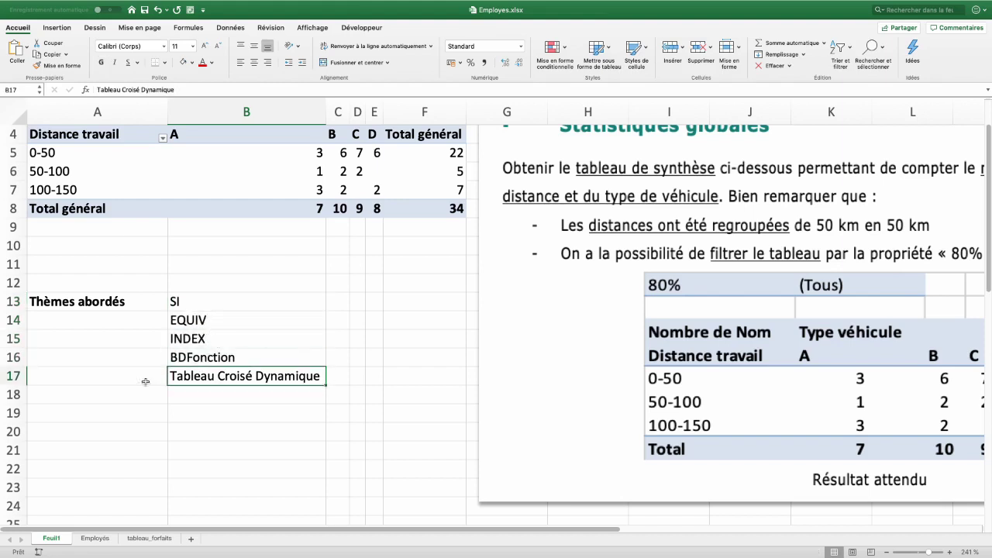